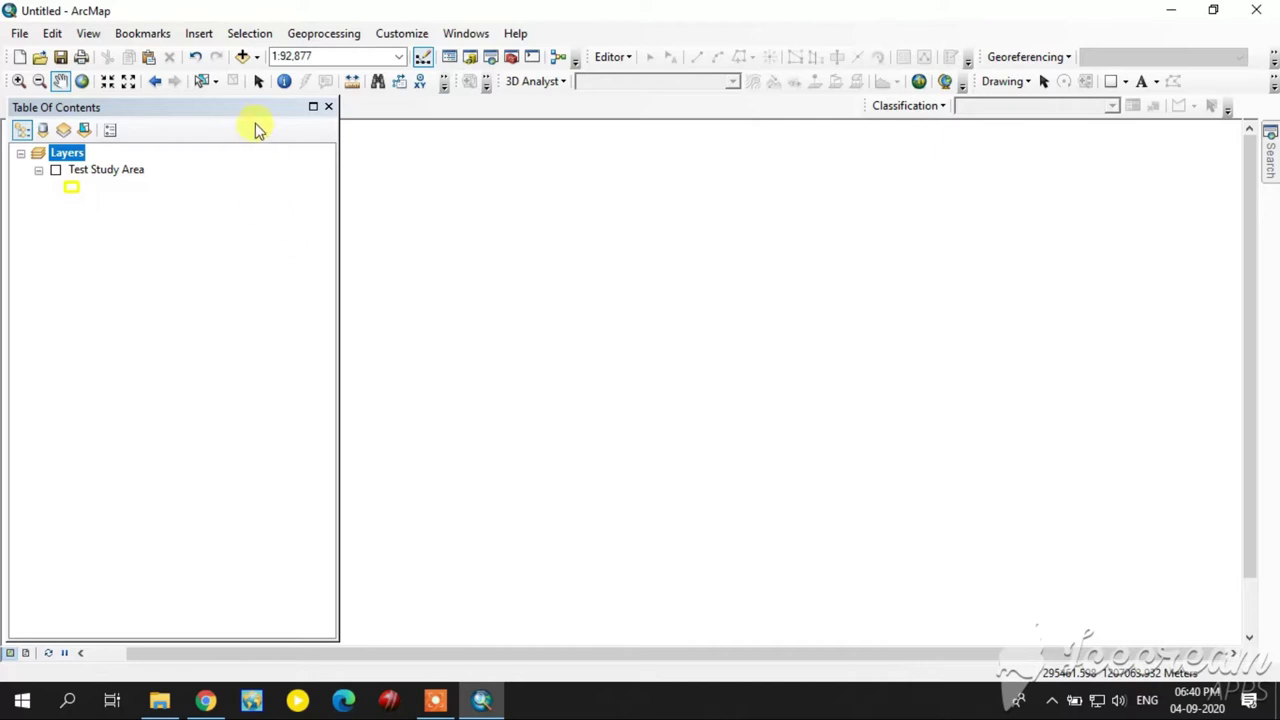
pyautogui.click(244, 58)
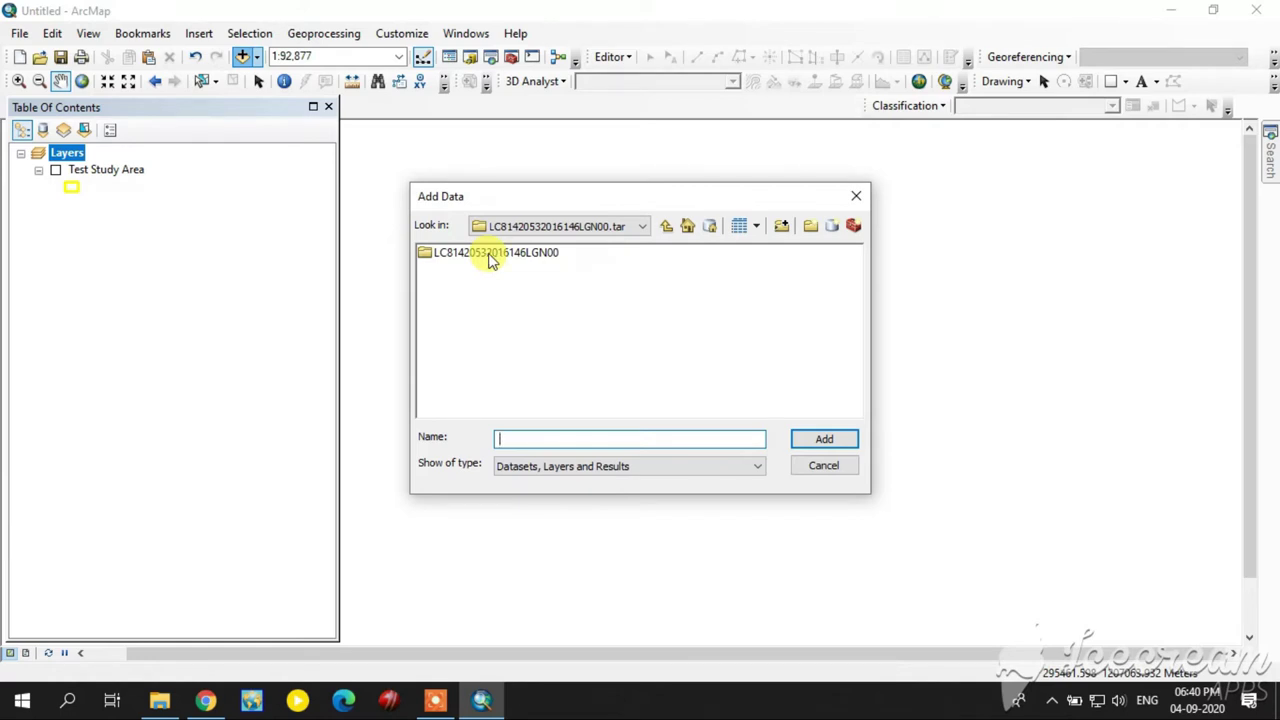
pyautogui.click(491, 257)
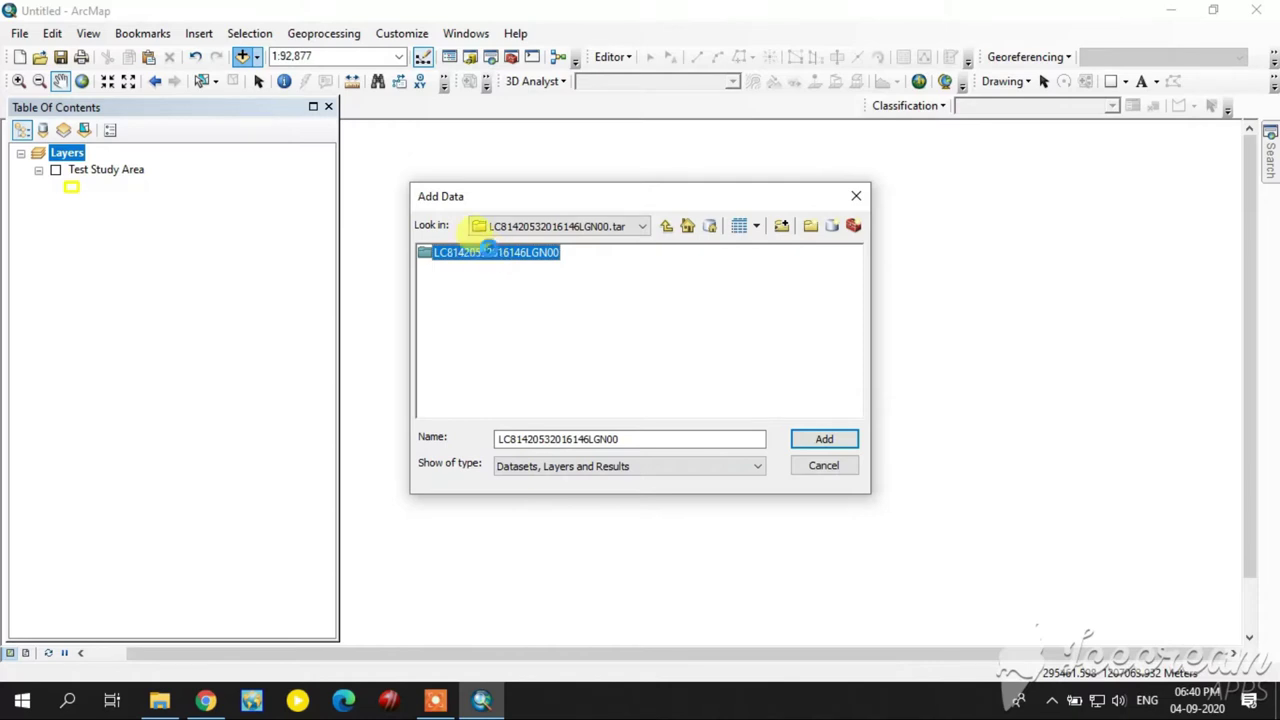
pyautogui.doubleClick(486, 254)
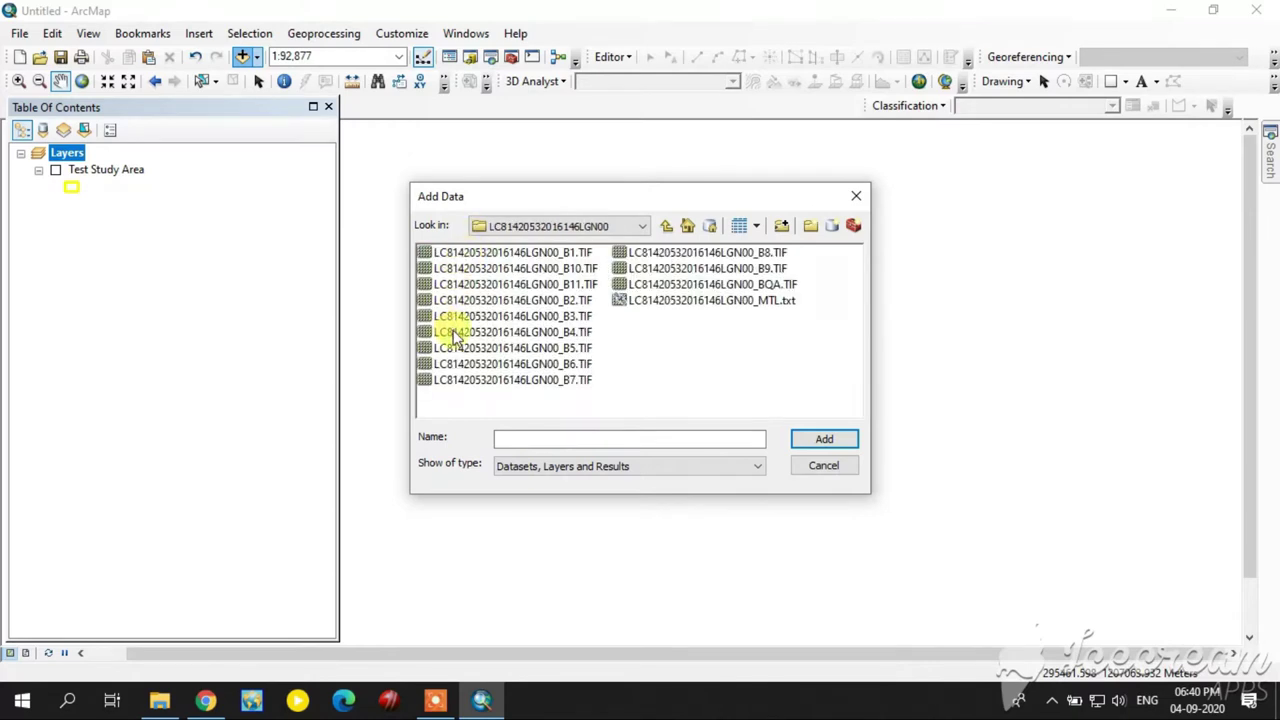
pyautogui.click(560, 348)
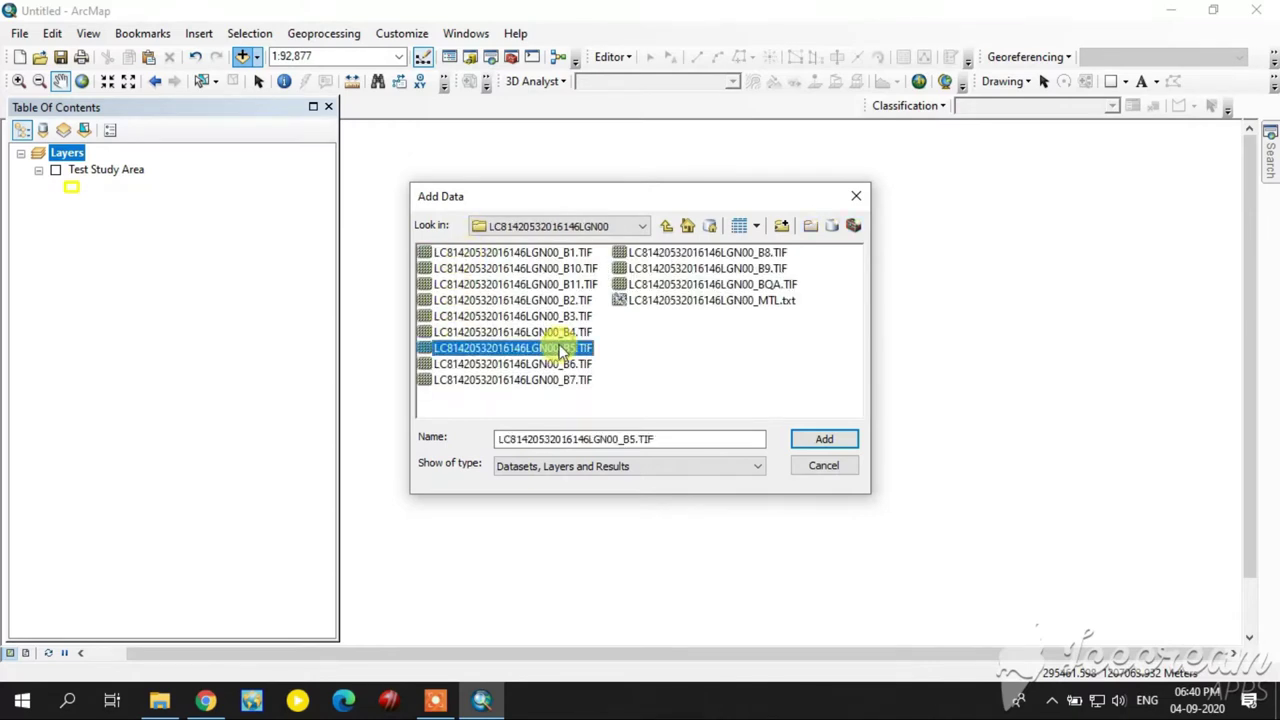
pyautogui.keyDown('ctrl'); pyautogui.click(560, 332); pyautogui.keyUp('ctrl')
pyautogui.keyDown('ctrl'); pyautogui.click(560, 316); pyautogui.keyUp('ctrl')
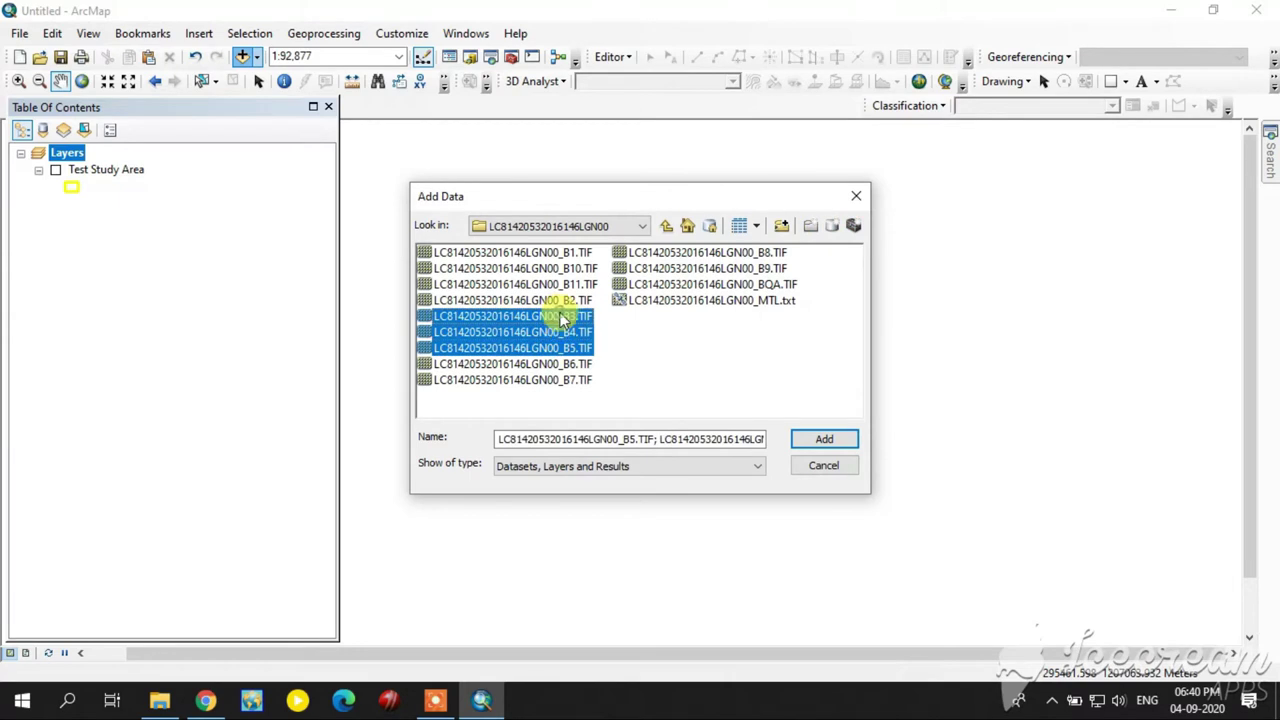
pyautogui.click(824, 440)
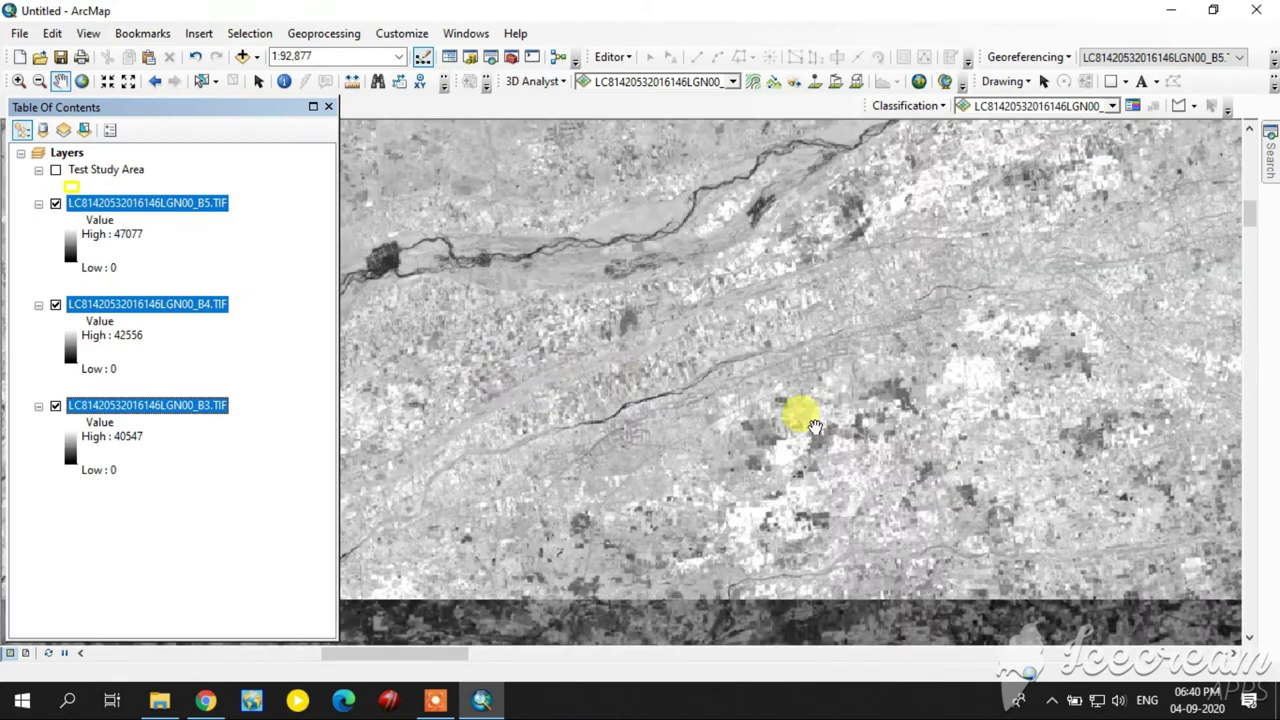
pyautogui.scroll(4, 714, 409)
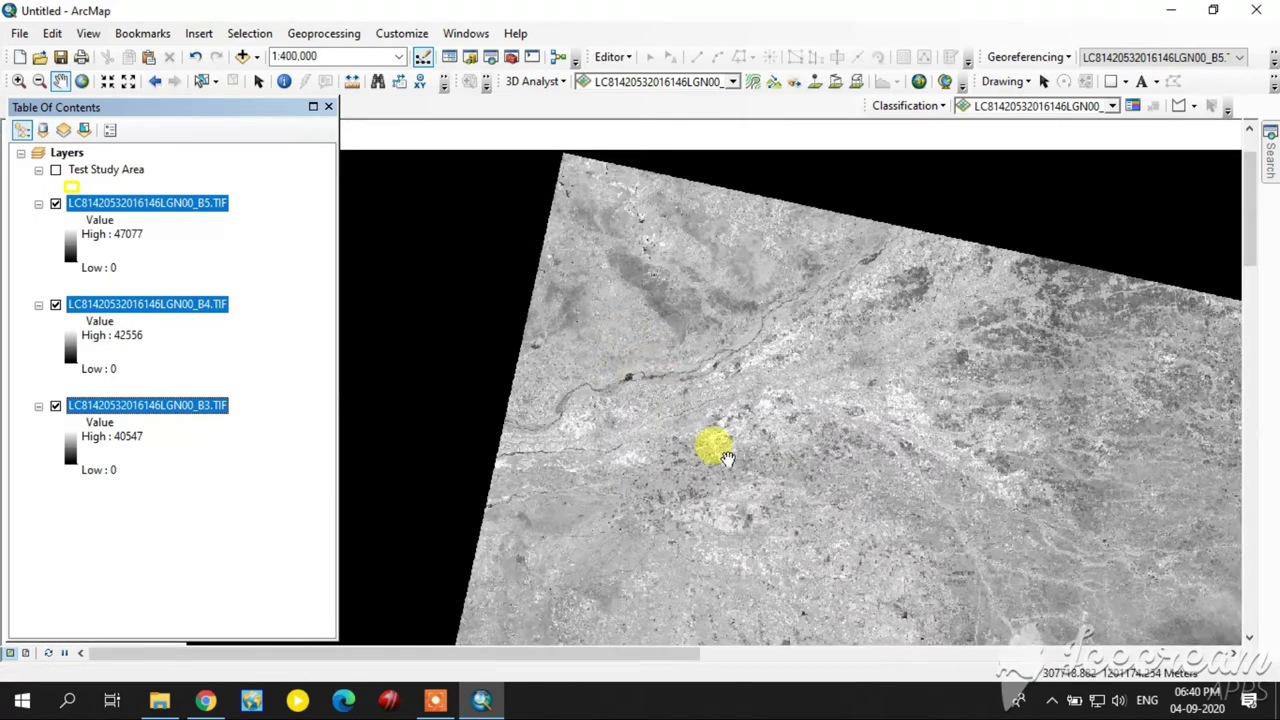
pyautogui.moveTo(714, 449); pyautogui.dragTo(707, 250)
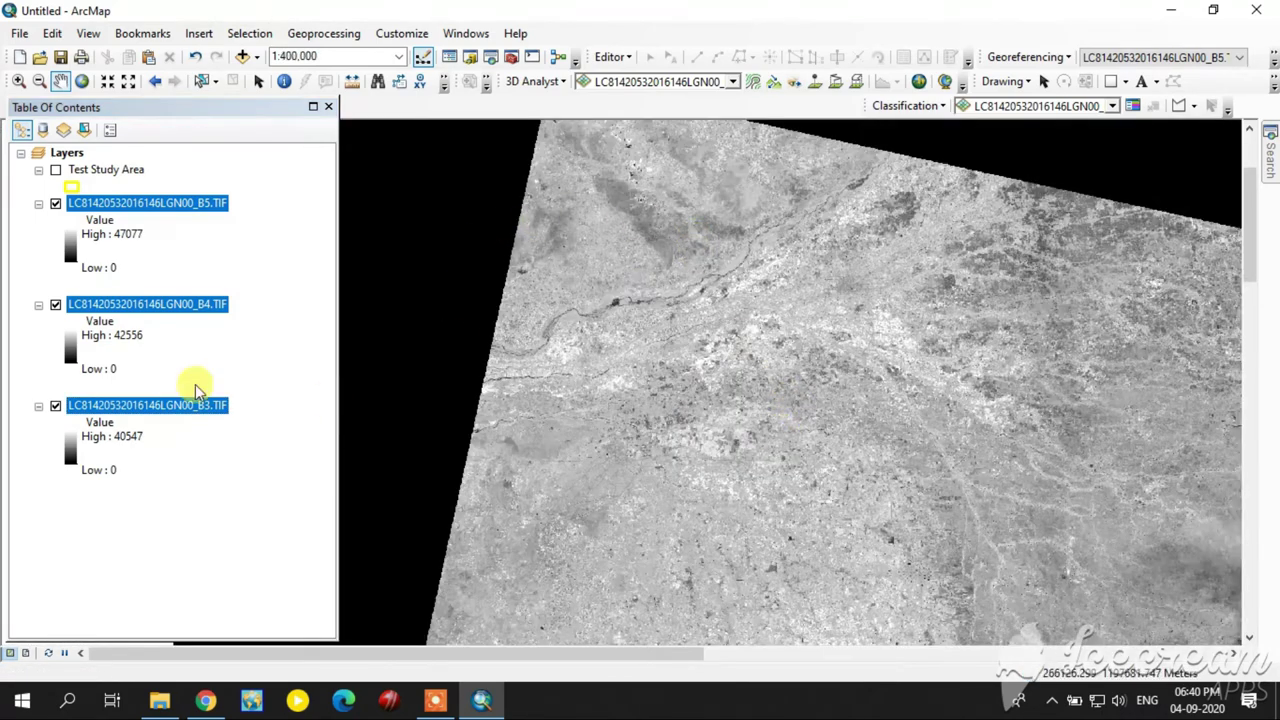
pyautogui.scroll(3, 694, 334)
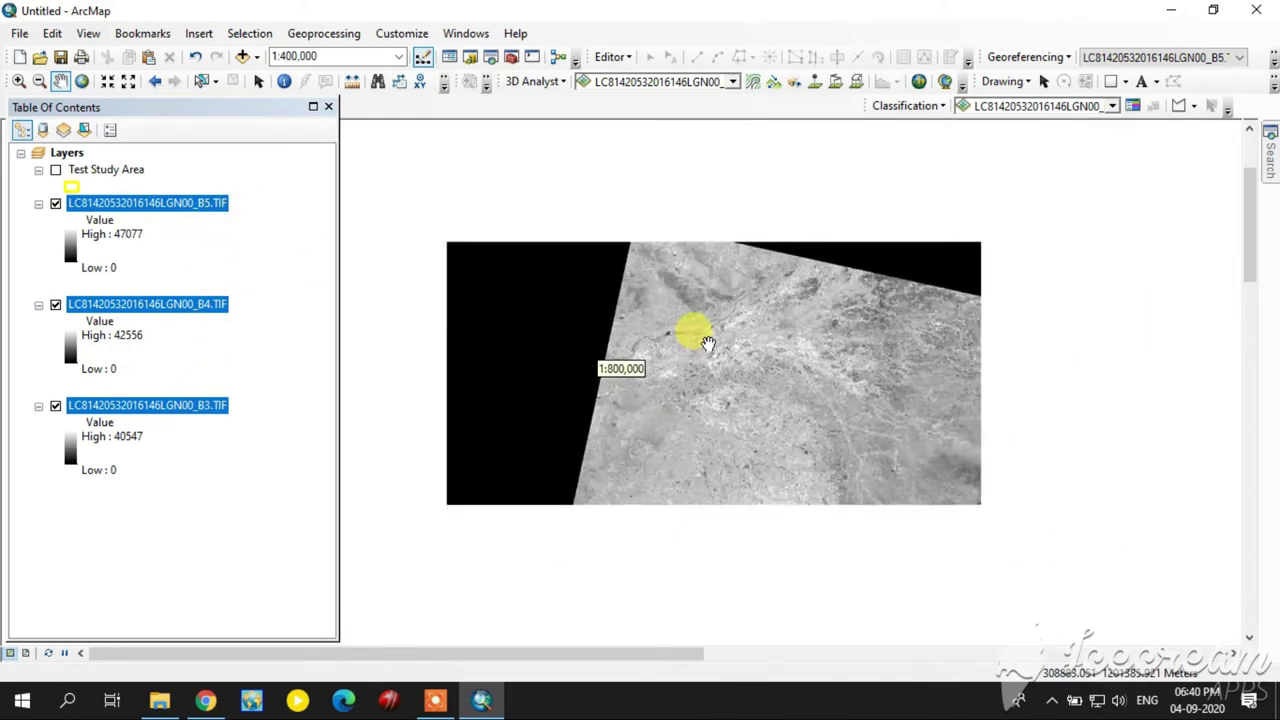
pyautogui.scroll(-4, 594, 309)
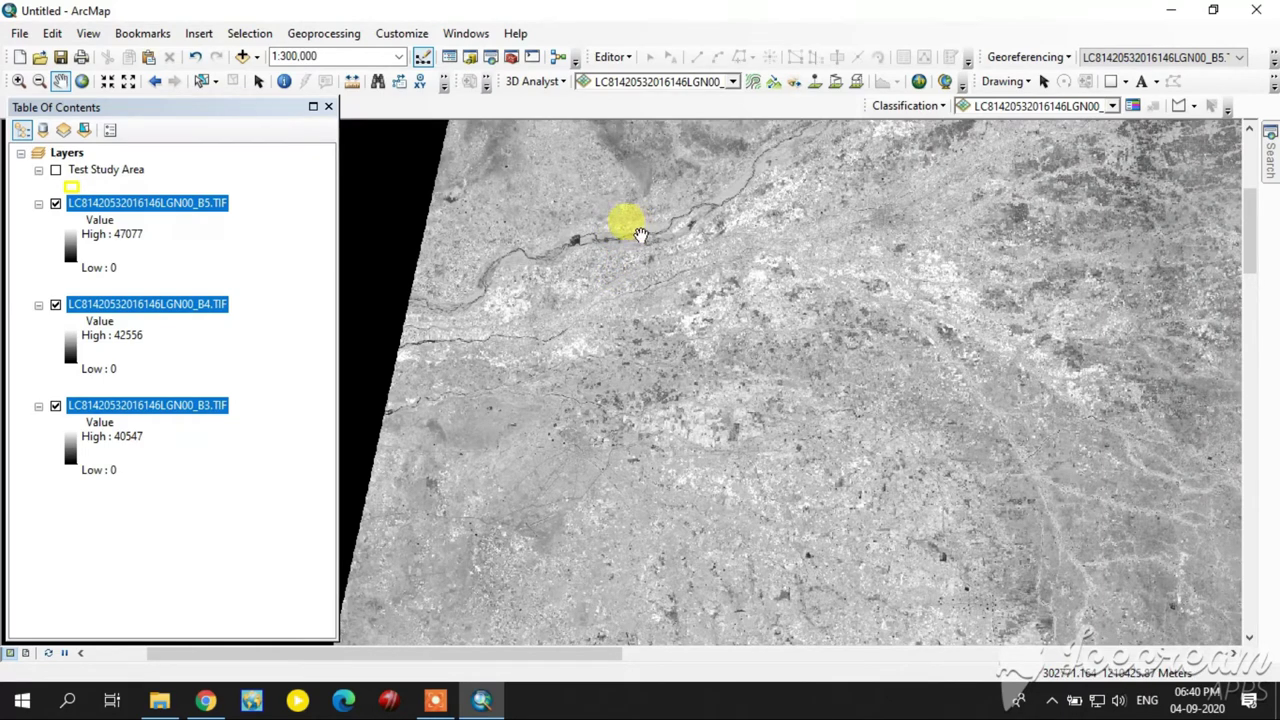
pyautogui.moveTo(567, 244); pyautogui.dragTo(594, 269)
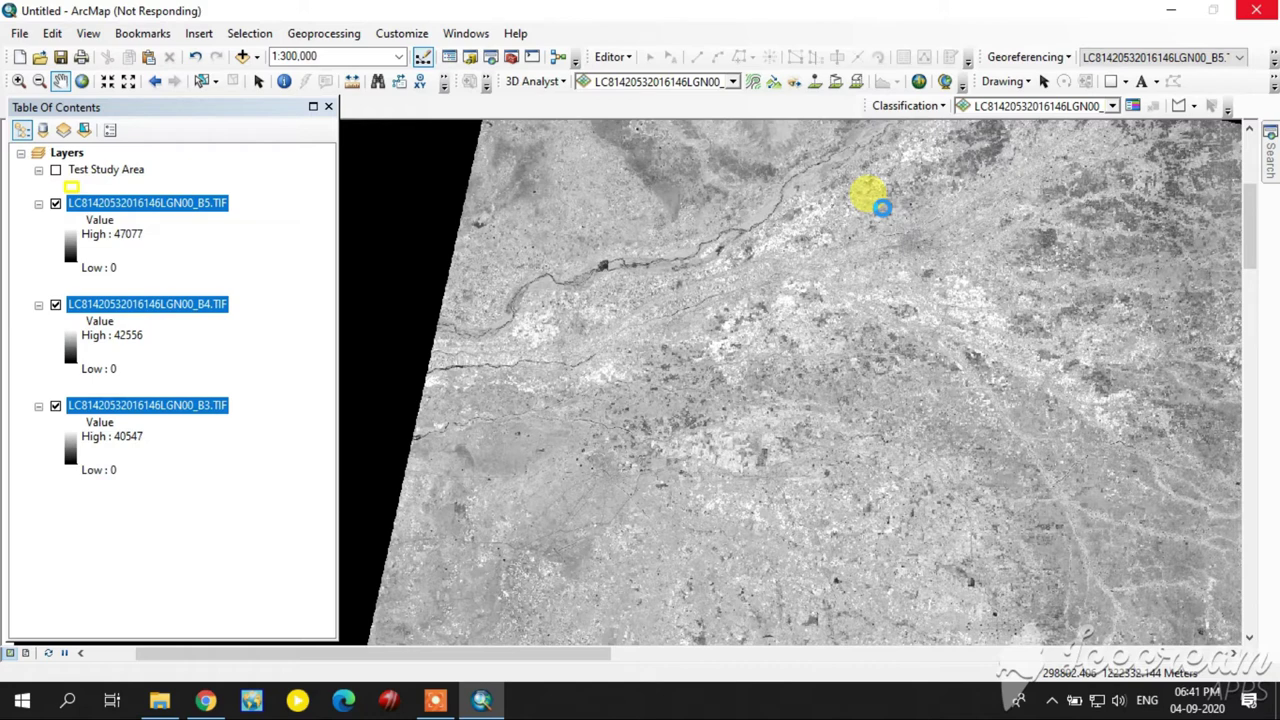
# Step: Open the Composite Bands tool from the Raster Processing toolset in Data Management Tools
pyautogui.moveTo(1037, 172); pyautogui.dragTo(1073, 131)
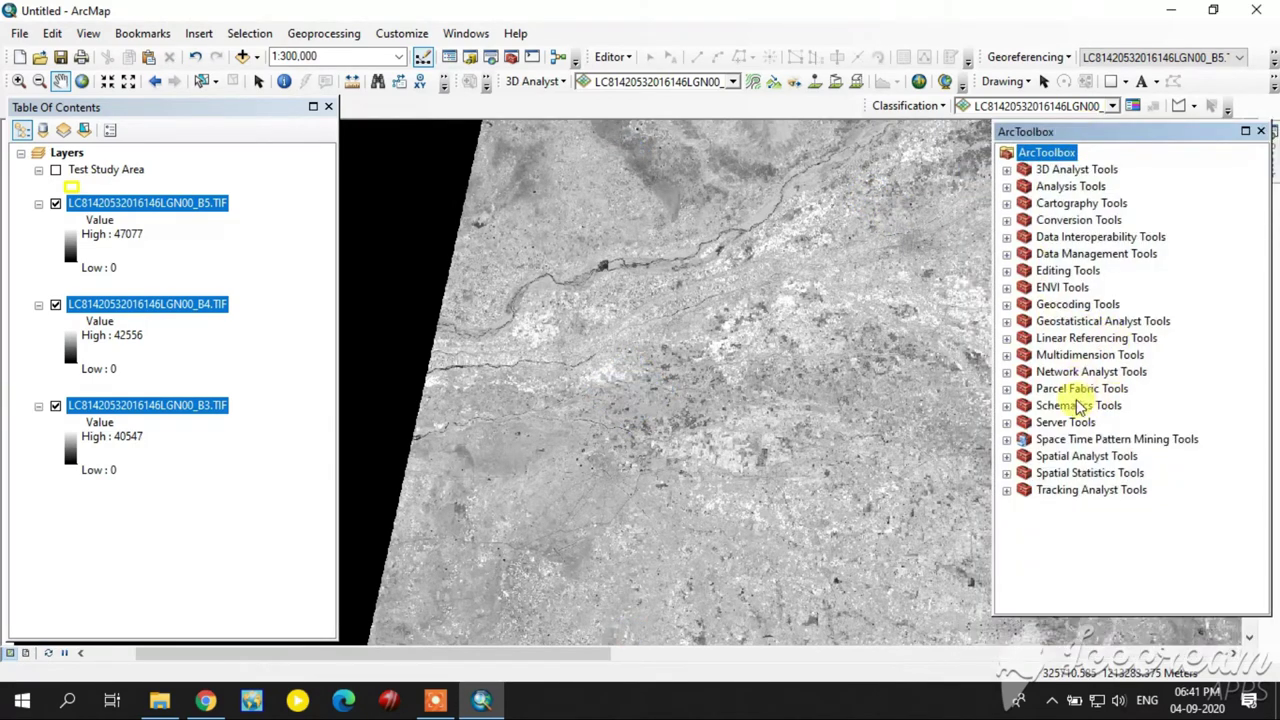
pyautogui.doubleClick(1052, 253)
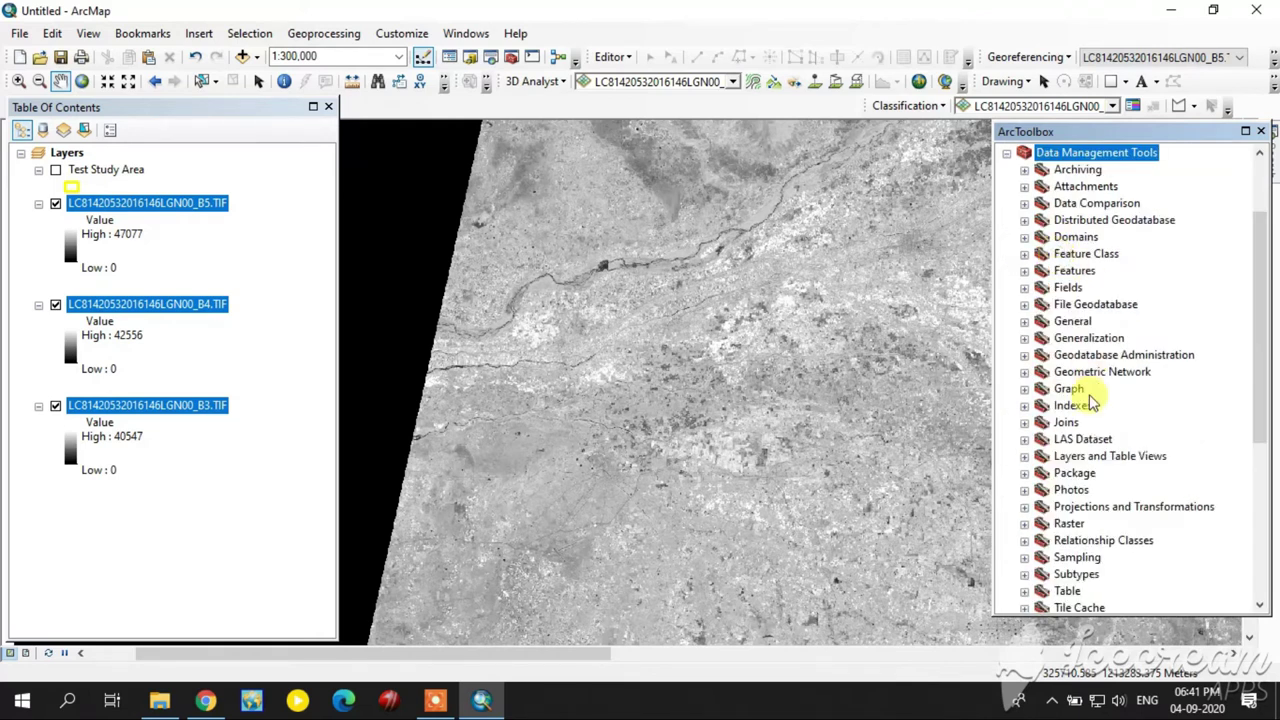
pyautogui.scroll(-6, 1094, 391)
pyautogui.scroll(1, 1100, 280)
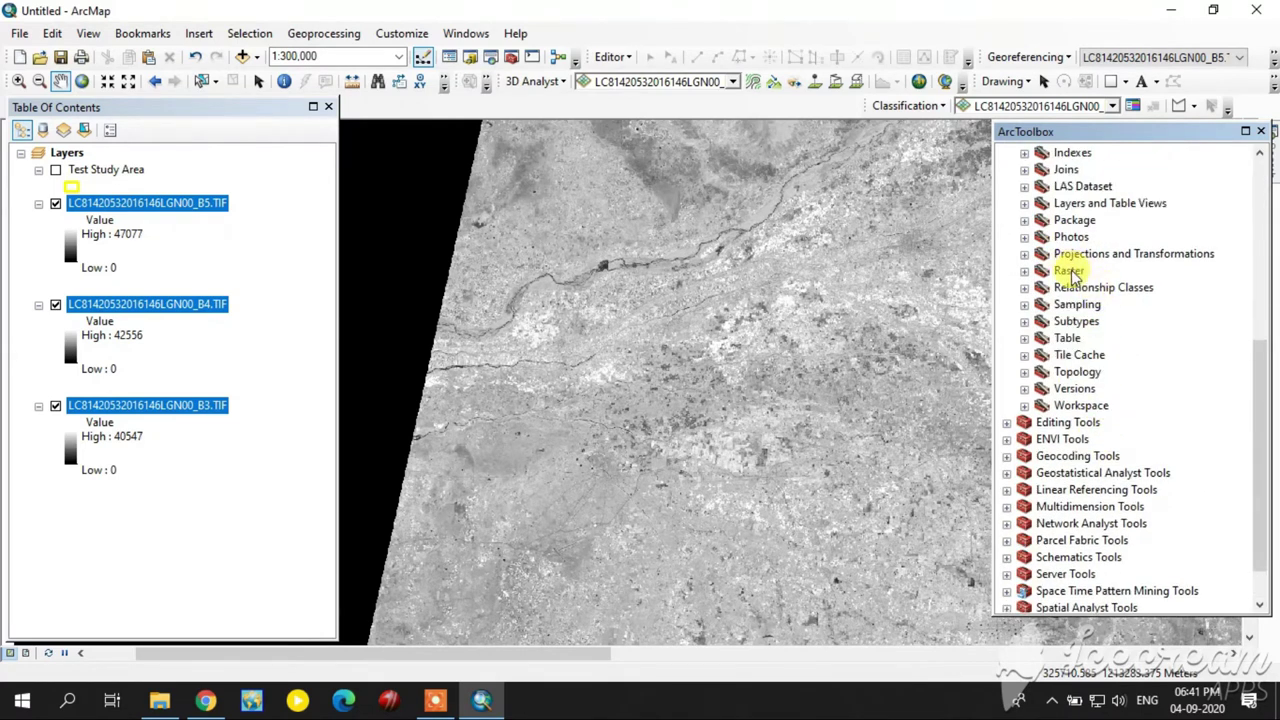
pyautogui.doubleClick(1068, 271)
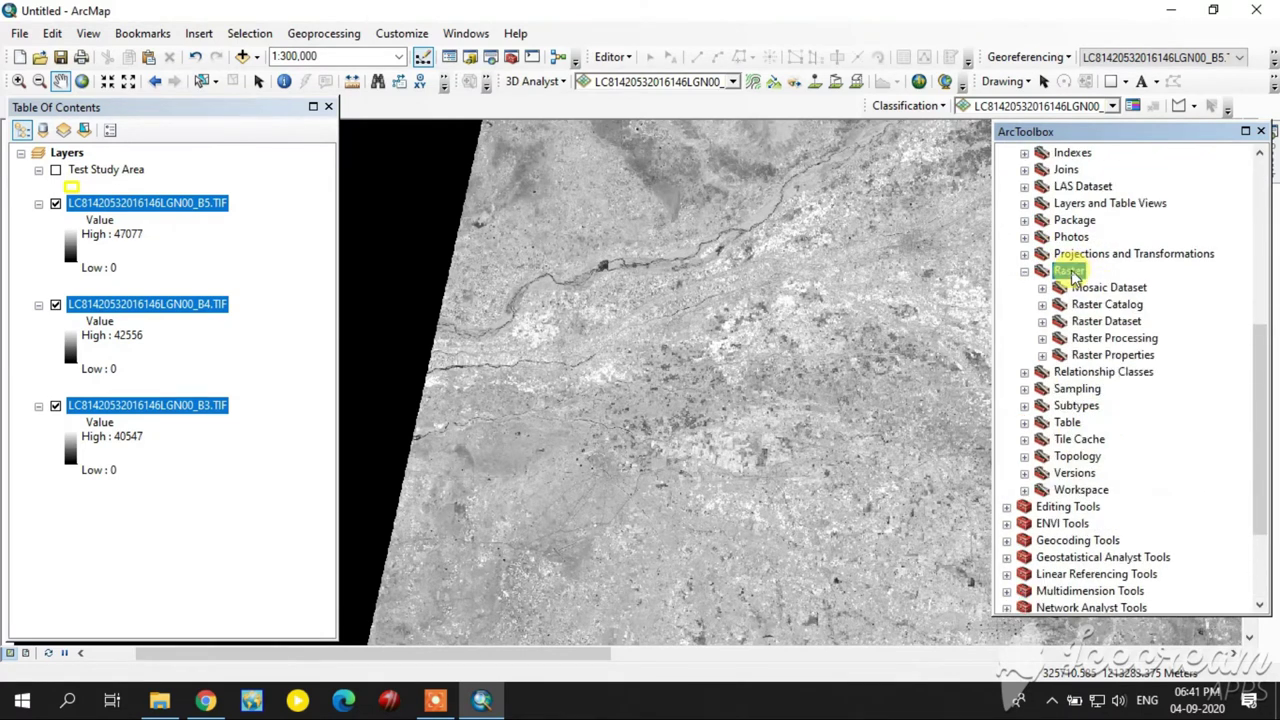
pyautogui.doubleClick(1105, 338)
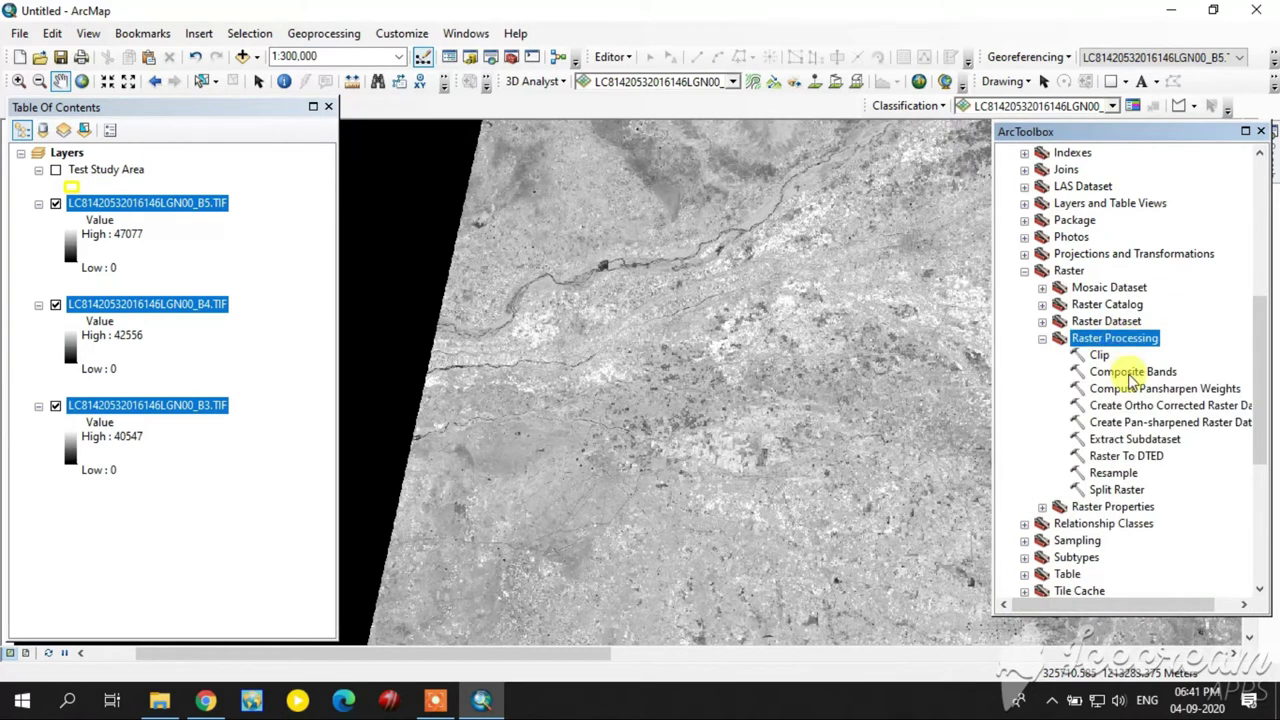
pyautogui.click(1100, 370)
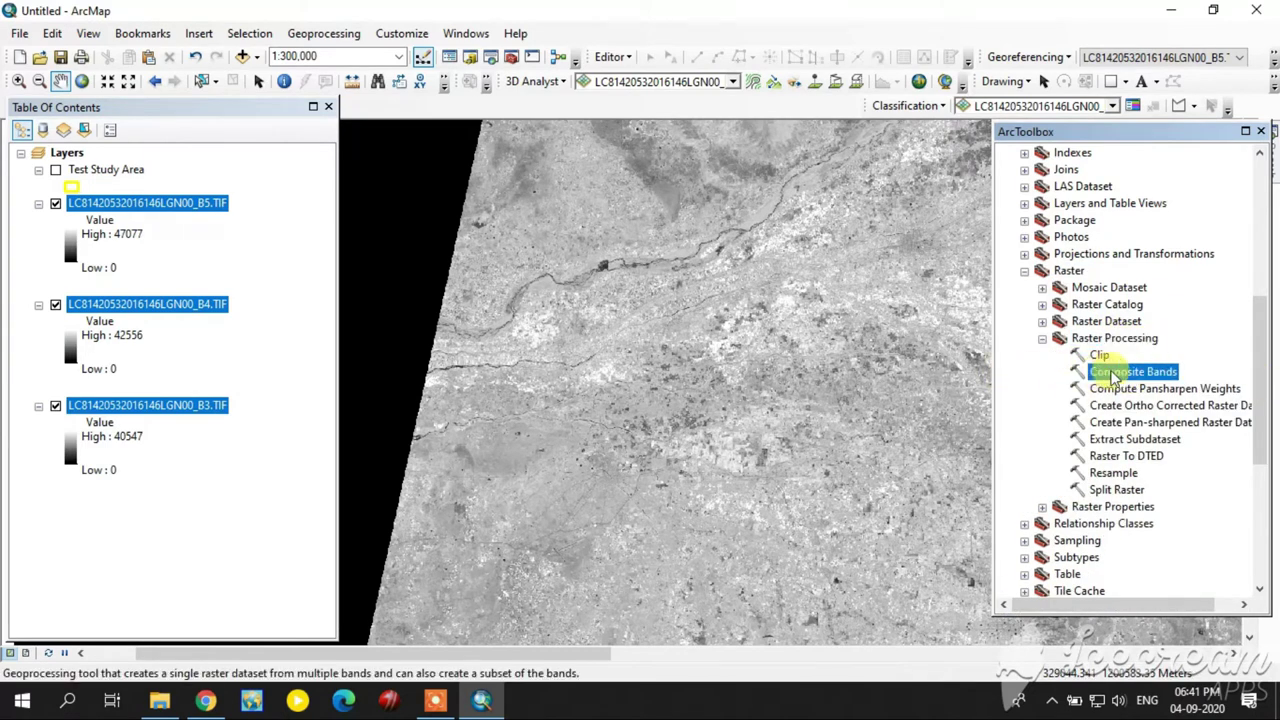
pyautogui.doubleClick(1102, 368)
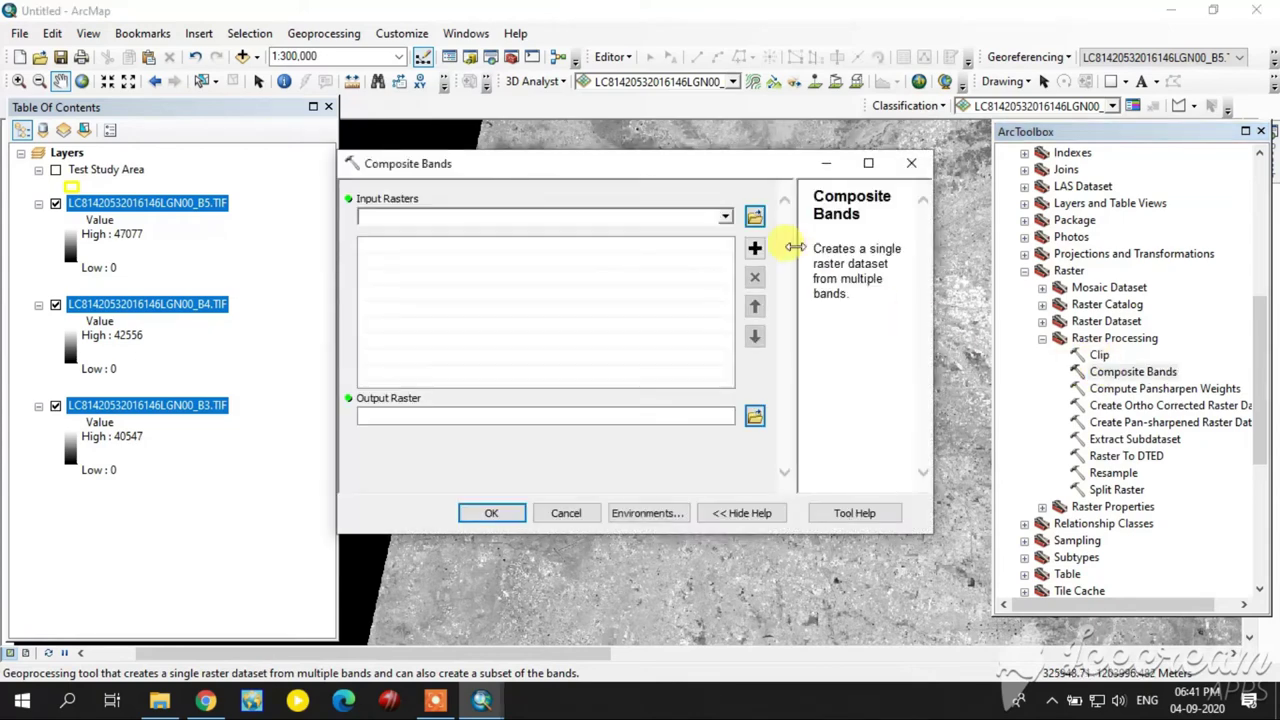
# Step: Run Composite Bands with the B5, B4 and B3 rasters as inputs, in that order
pyautogui.click(728, 217)
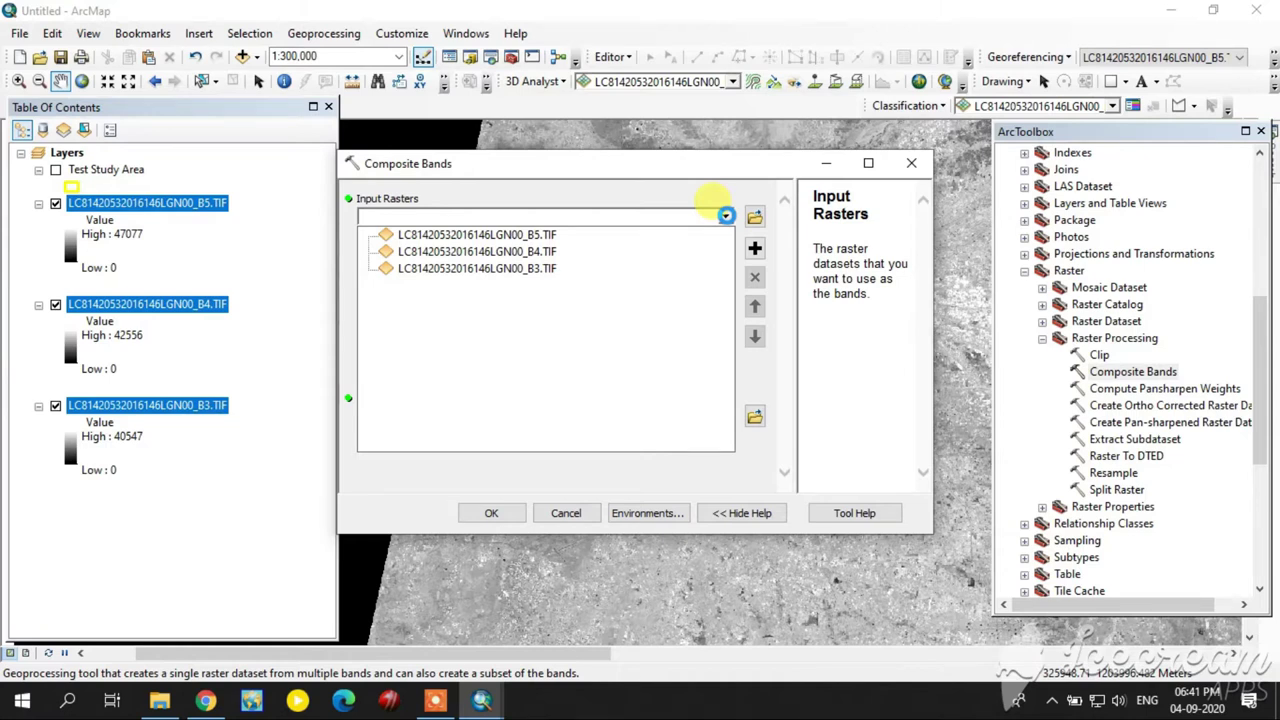
pyautogui.click(548, 251)
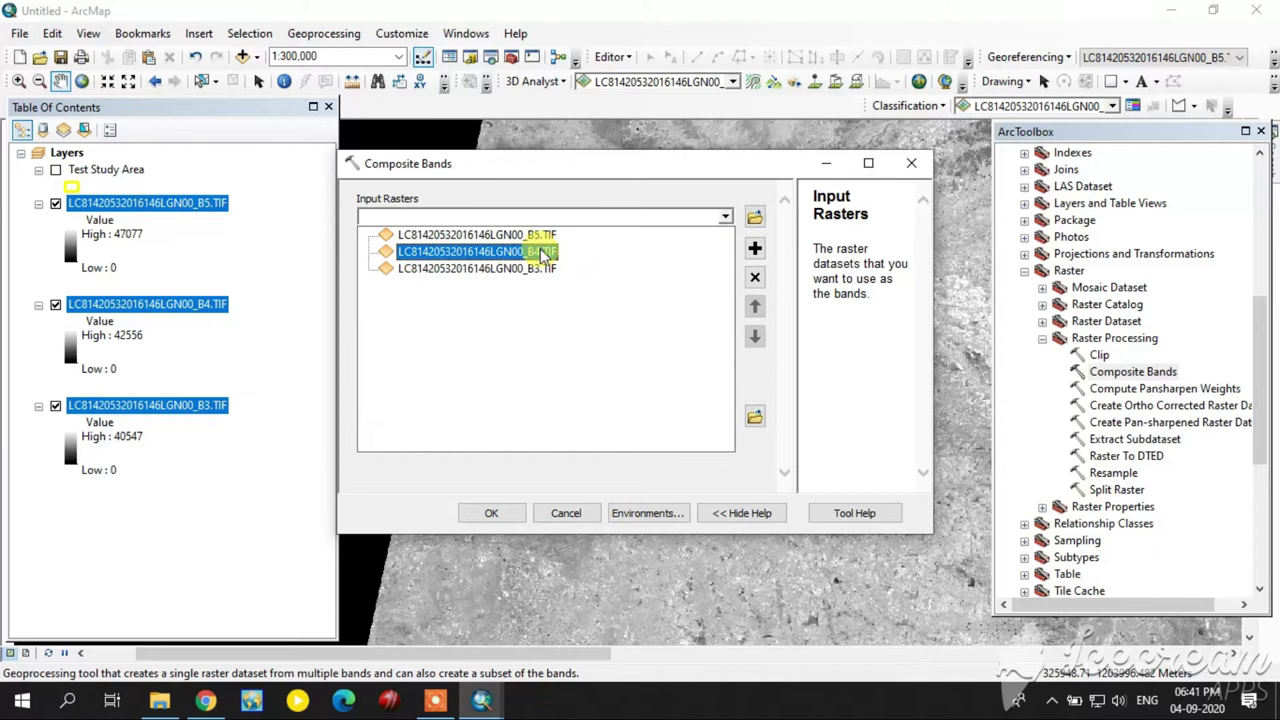
pyautogui.click(520, 268)
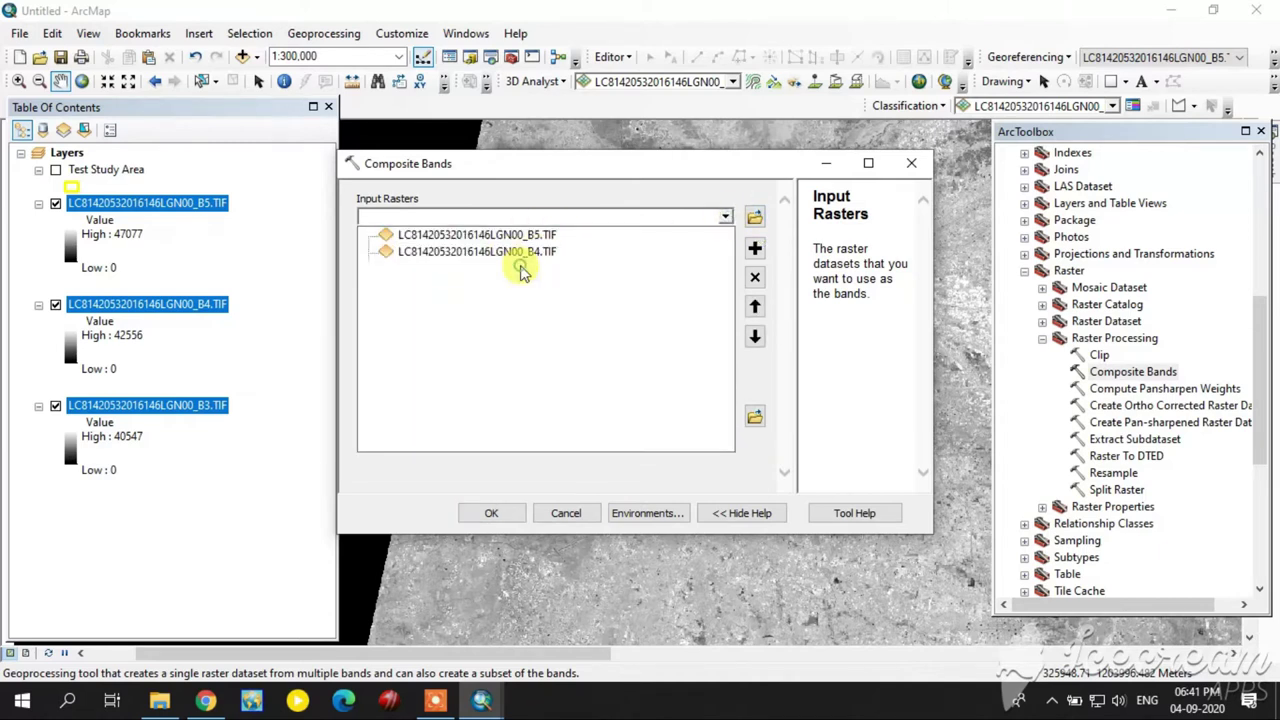
pyautogui.click(495, 513)
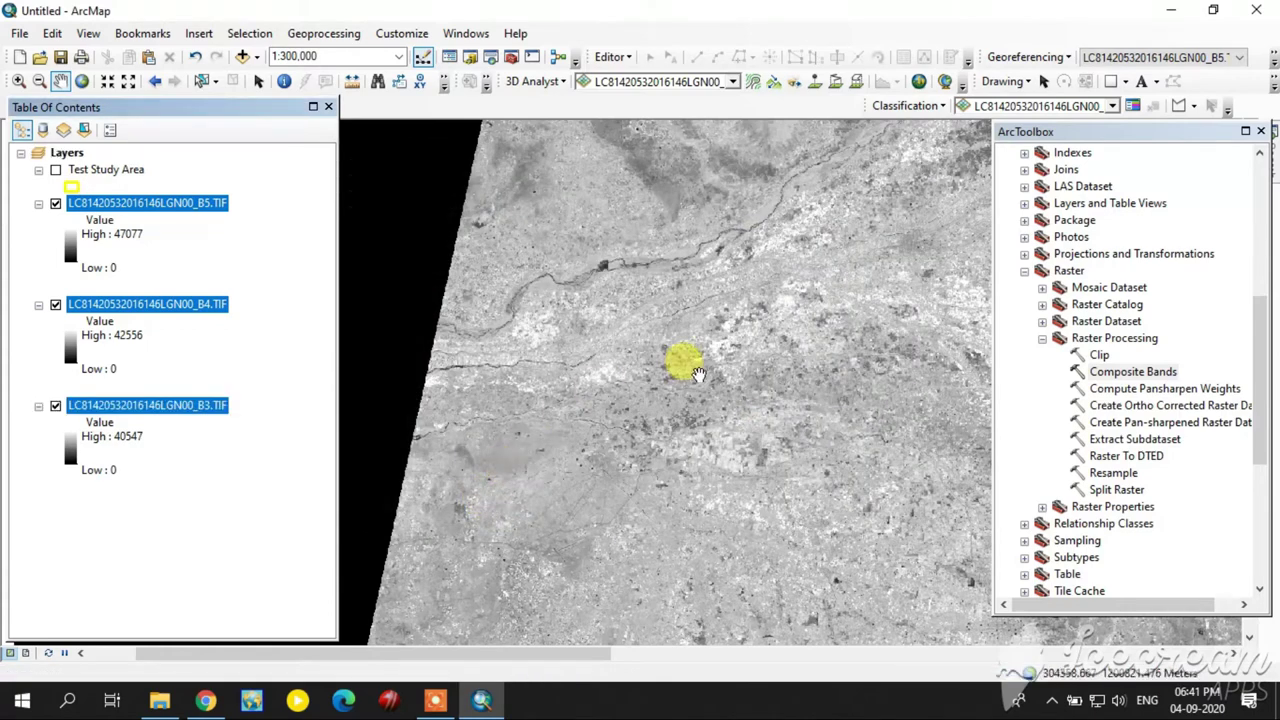
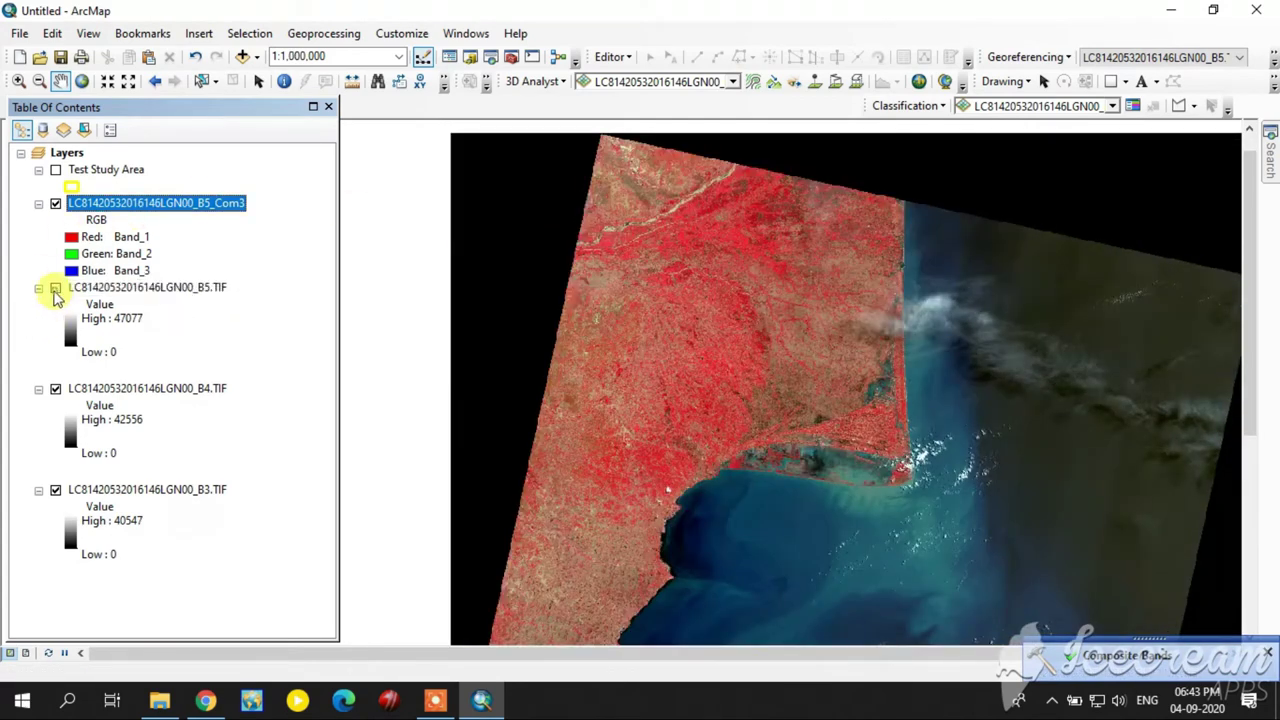
# Step: Hide the single-band B5, B4 and B3 layers and show the Test Study Area layer over the composite
pyautogui.click(55, 288)
pyautogui.click(55, 389)
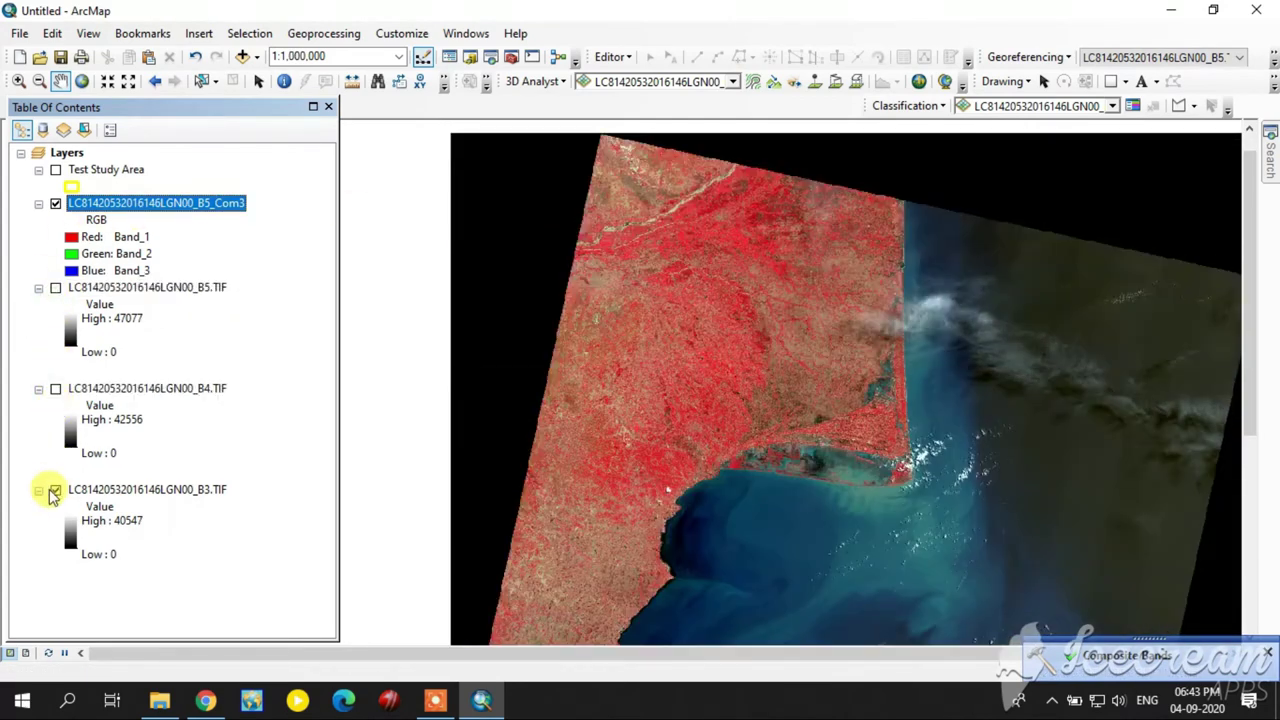
pyautogui.click(55, 490)
pyautogui.scroll(1, 590, 220)
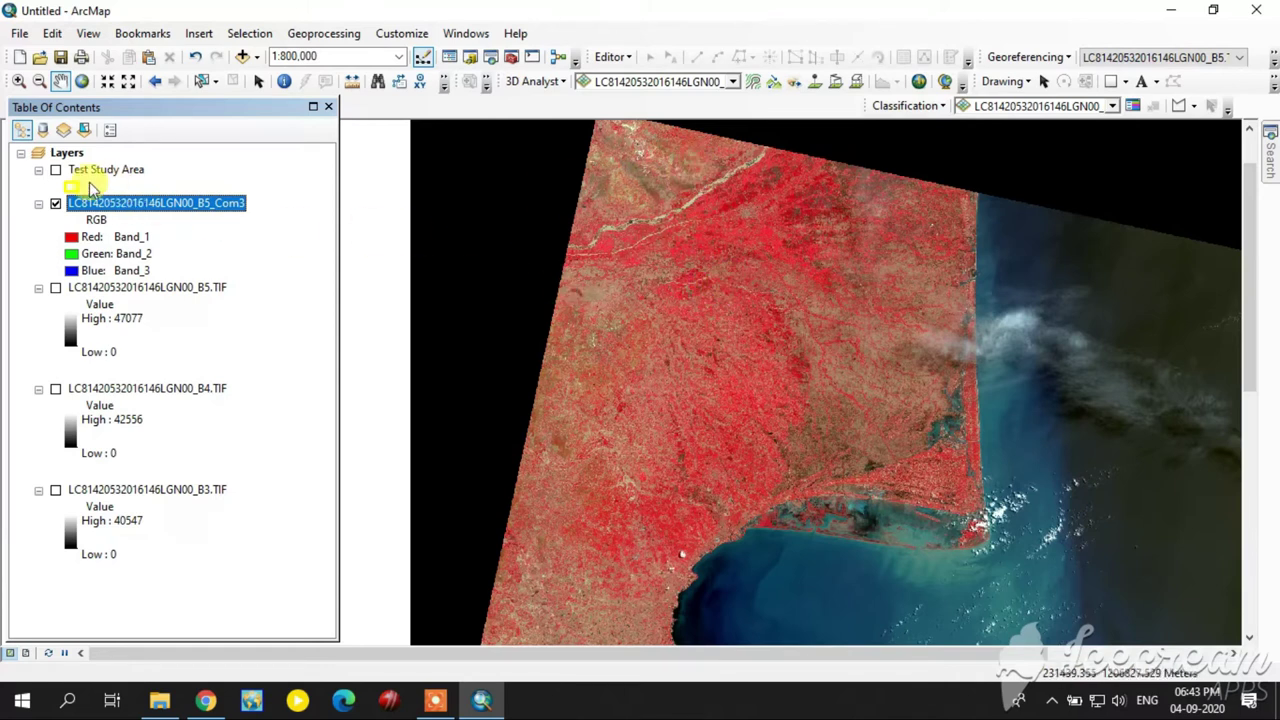
pyautogui.click(56, 170)
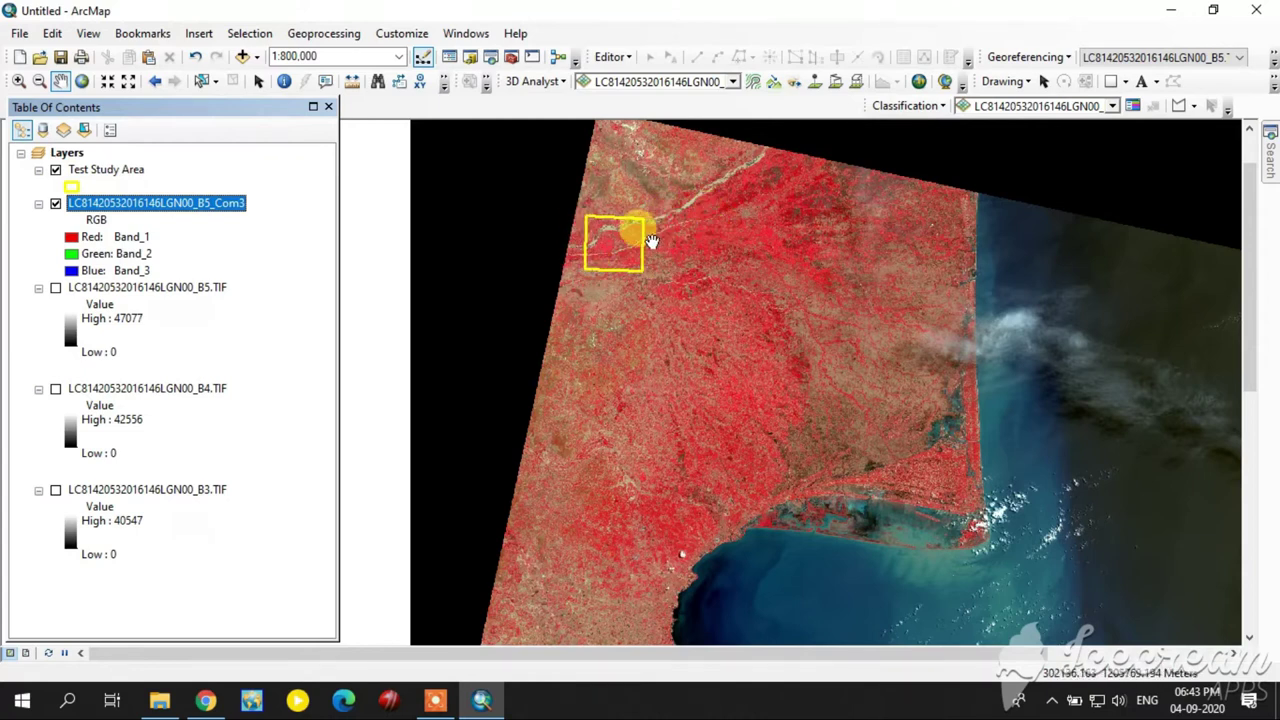
pyautogui.moveTo(640, 222); pyautogui.dragTo(629, 256)
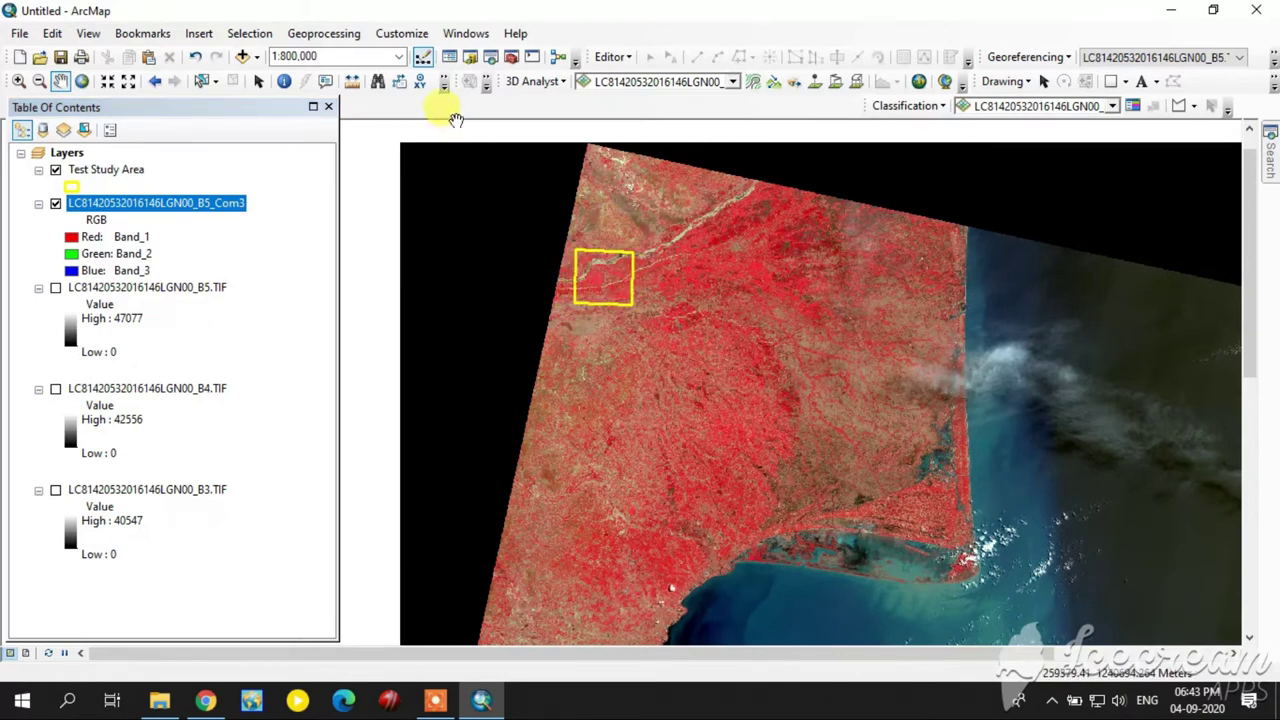
# Step: Open the raster Clip tool from the Raster Processing toolset in Data Management Tools
pyautogui.click(510, 56)
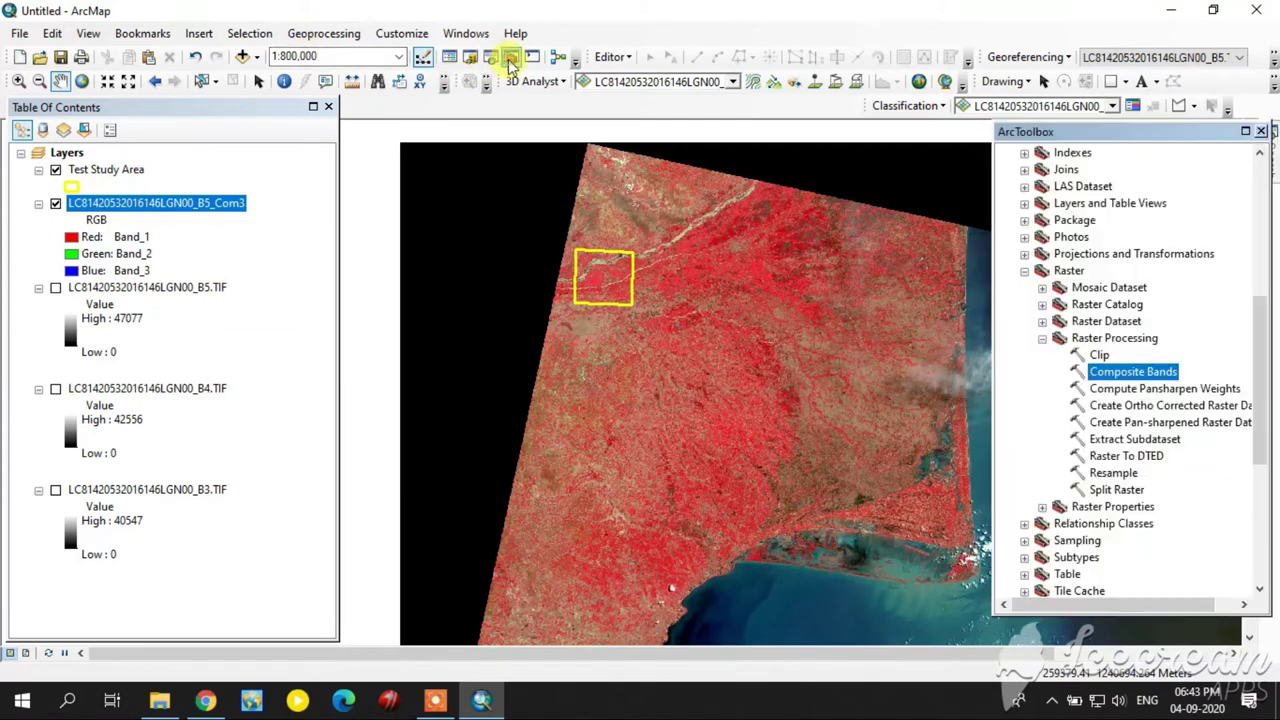
pyautogui.scroll(6, 1100, 251)
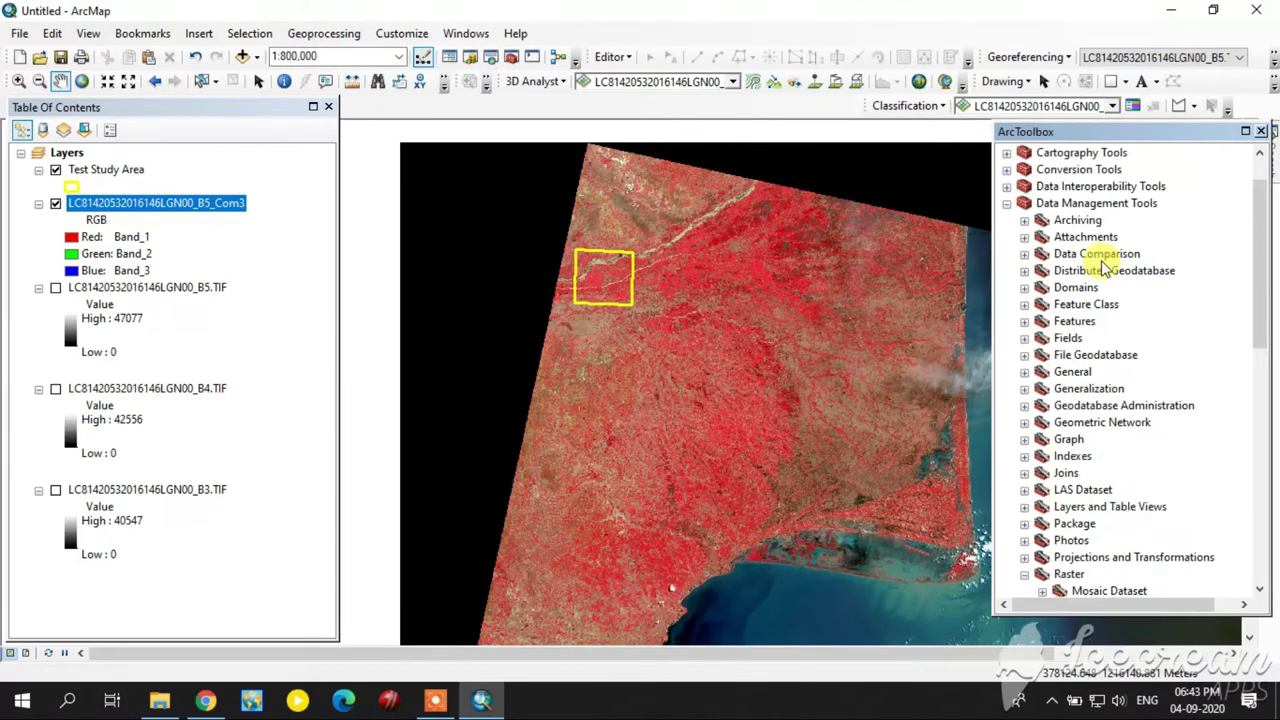
pyautogui.scroll(-8, 1092, 206)
pyautogui.scroll(2, 1082, 260)
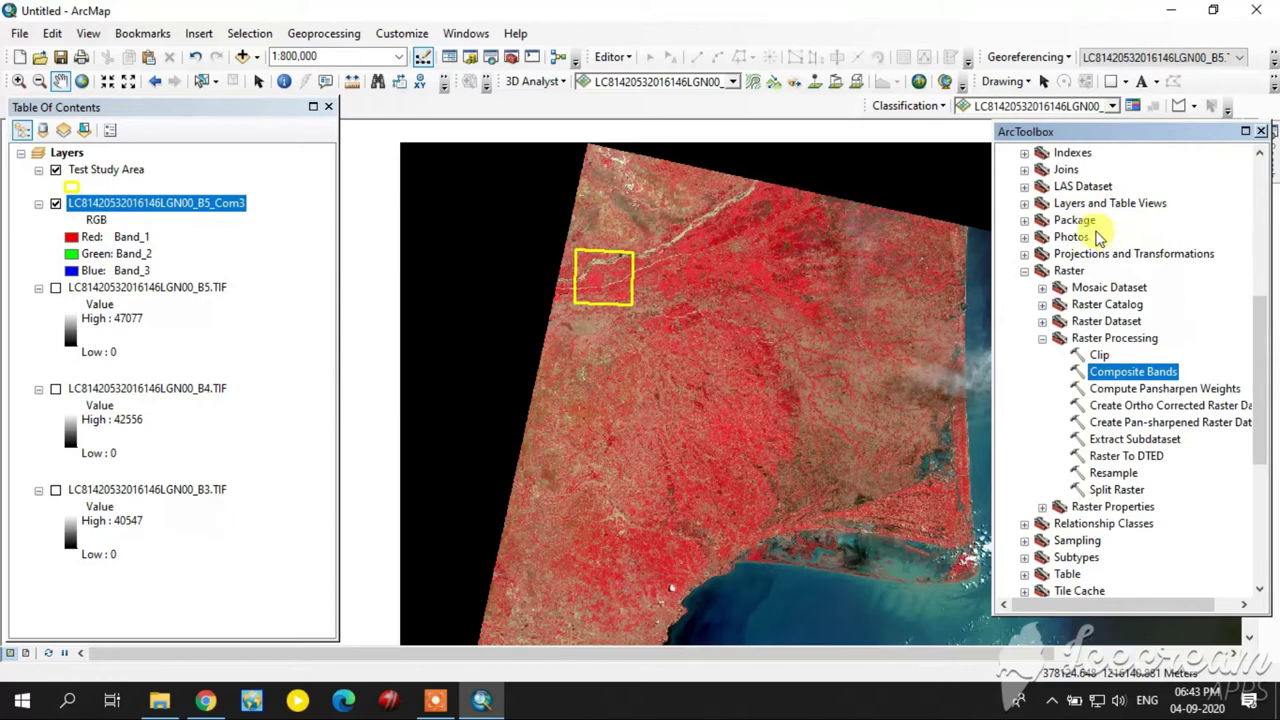
pyautogui.click(1099, 355)
pyautogui.doubleClick(1099, 355)
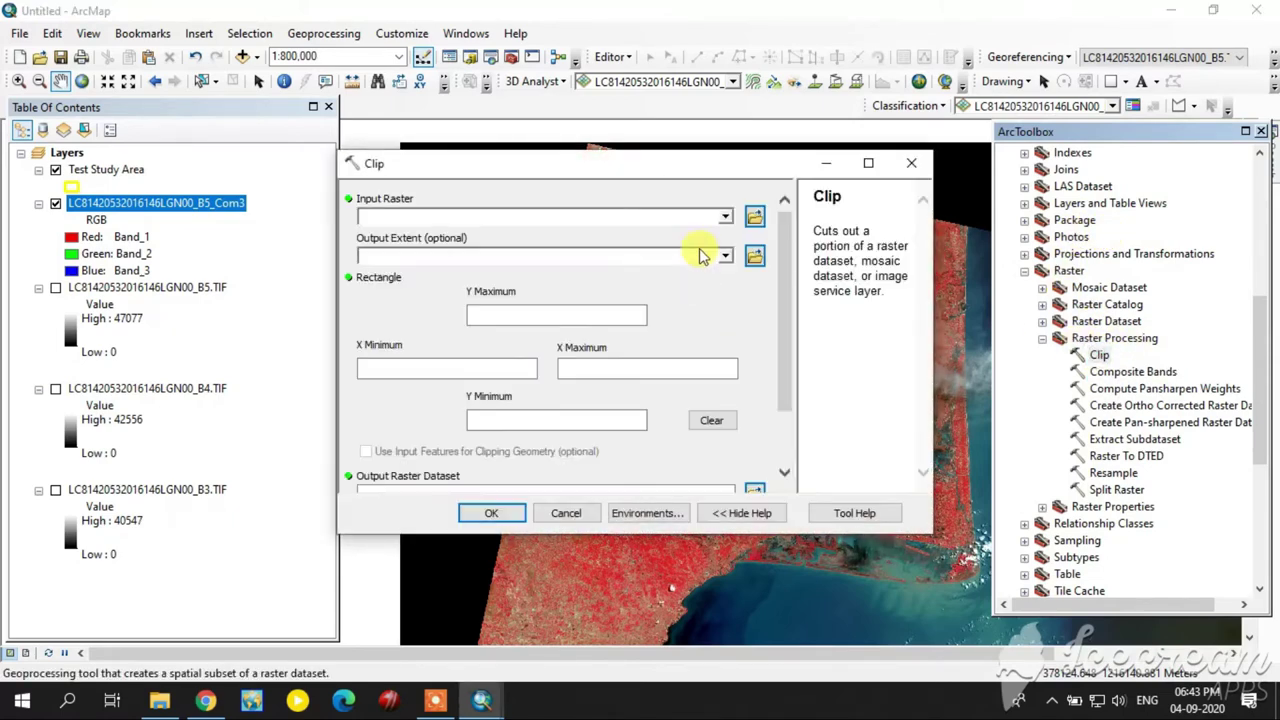
pyautogui.moveTo(701, 163); pyautogui.dragTo(835, 197)
pyautogui.click(855, 244)
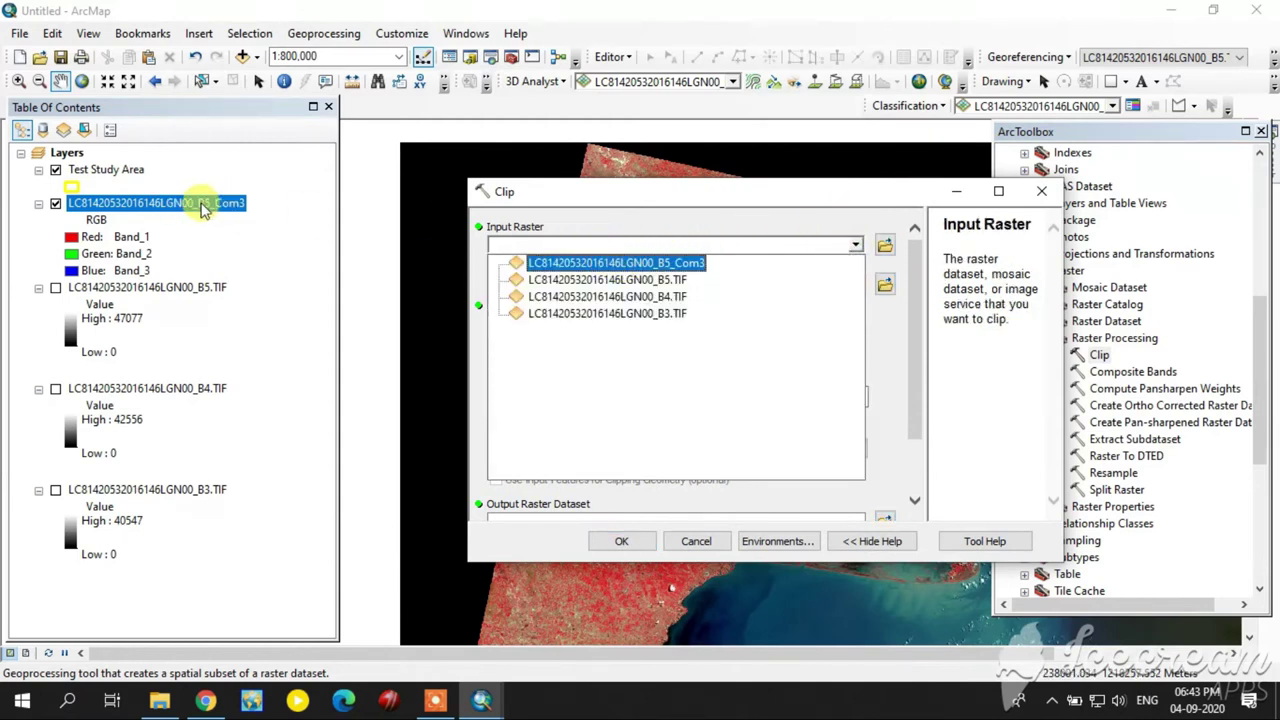
pyautogui.click(665, 263)
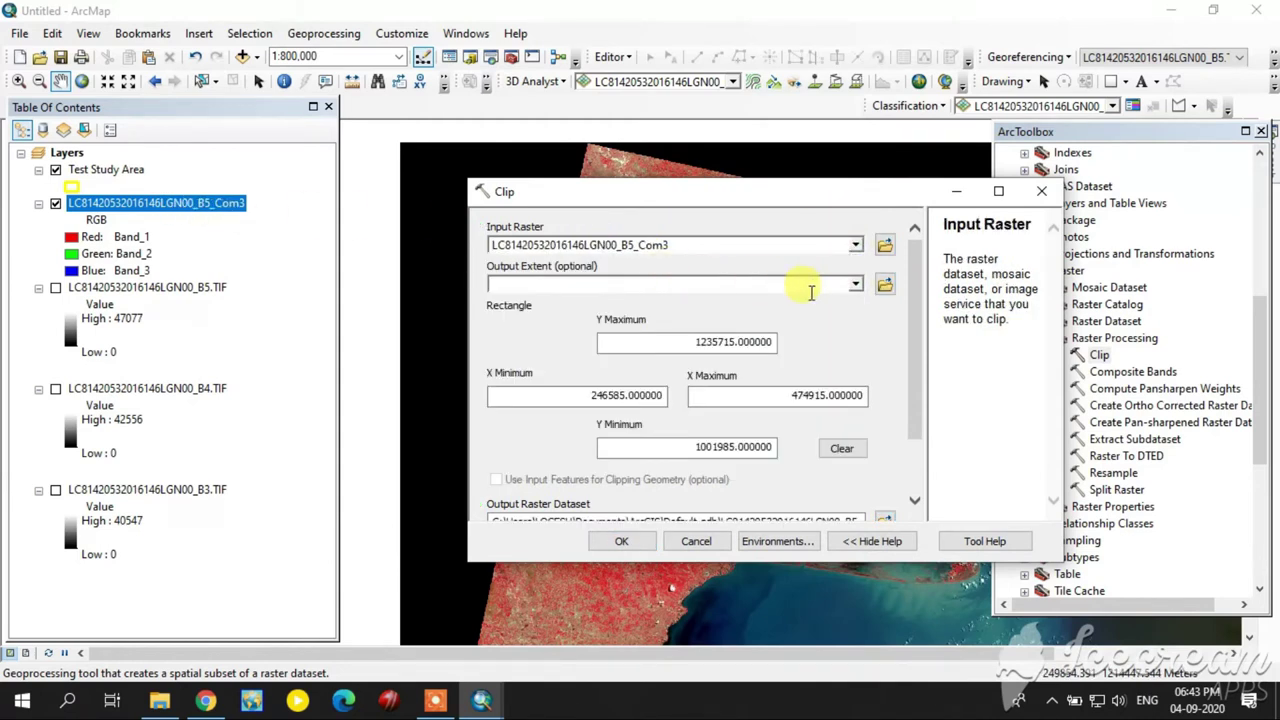
pyautogui.click(855, 284)
pyautogui.click(586, 298)
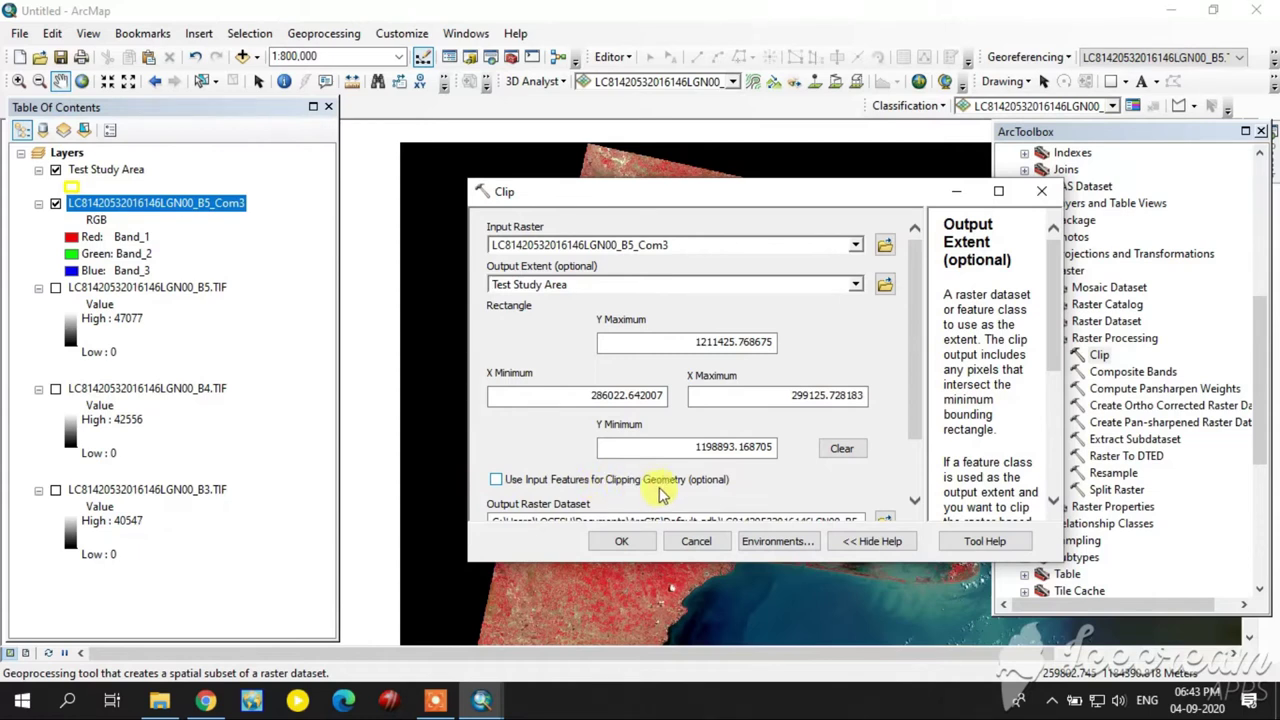
pyautogui.click(495, 480)
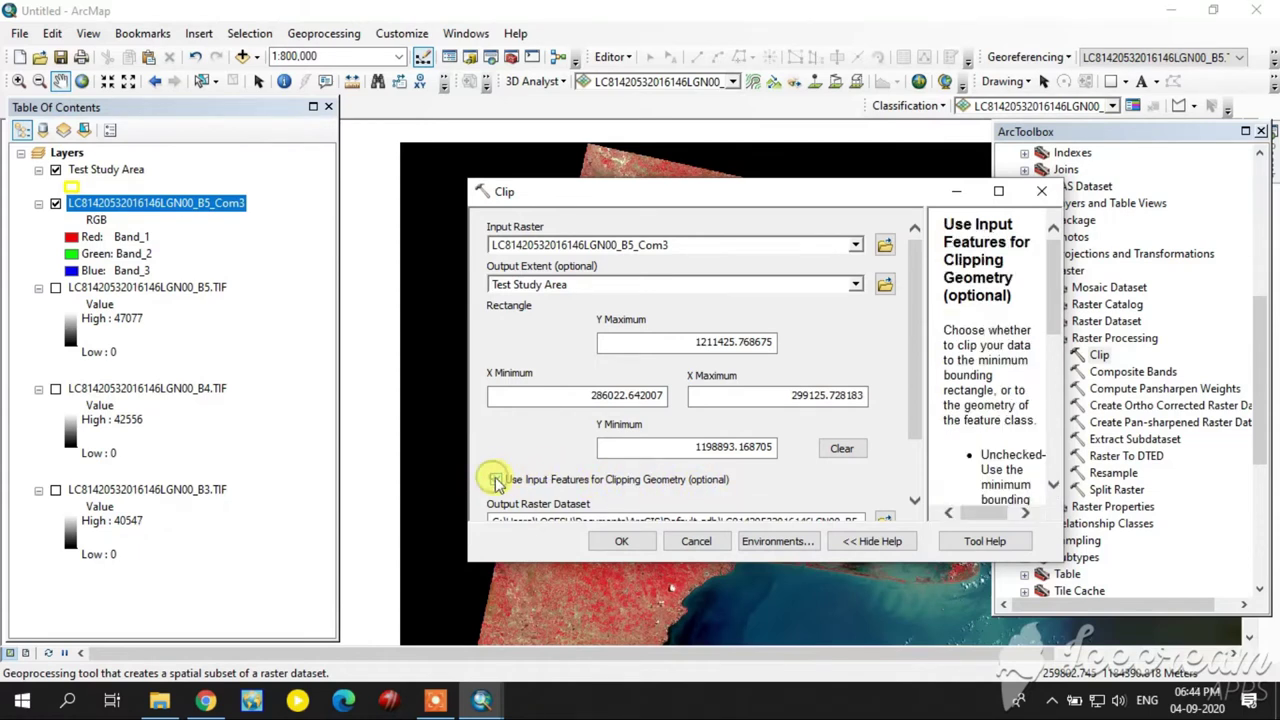
# Step: Run the Clip tool on the composite with the configured settings and close the toolbox
pyautogui.click(621, 540)
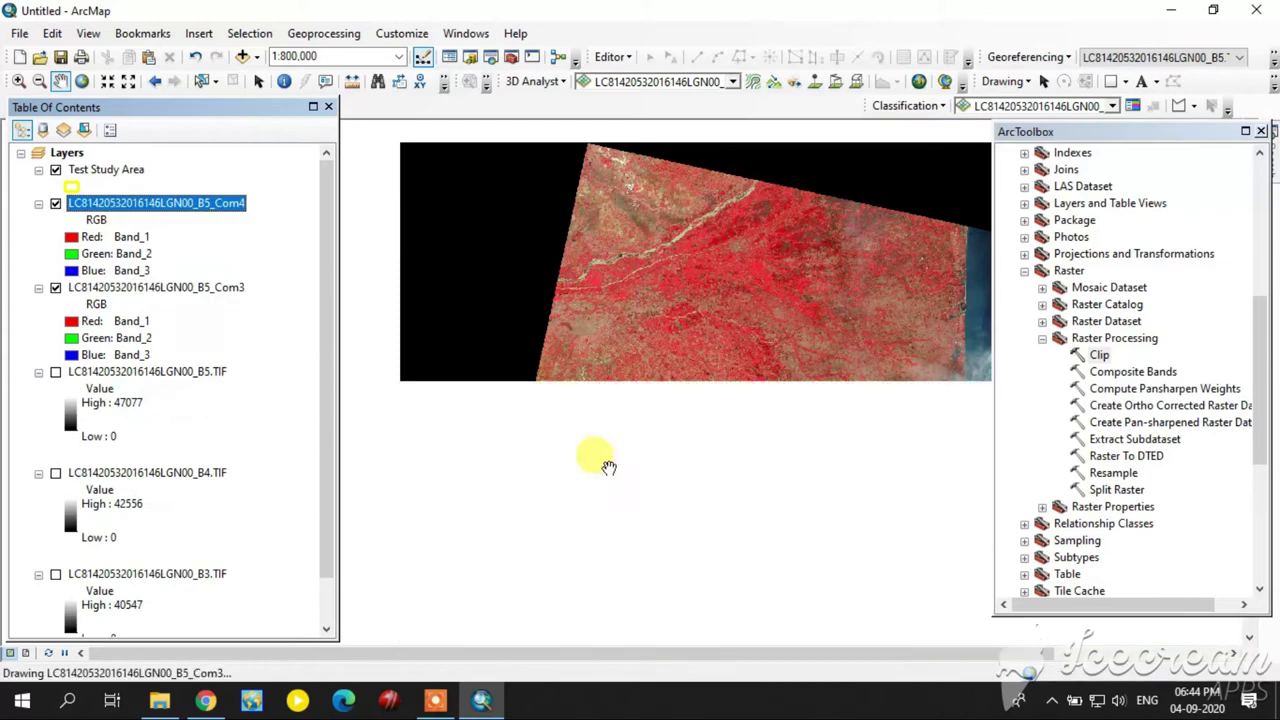
pyautogui.click(1262, 131)
pyautogui.scroll(5, 575, 260)
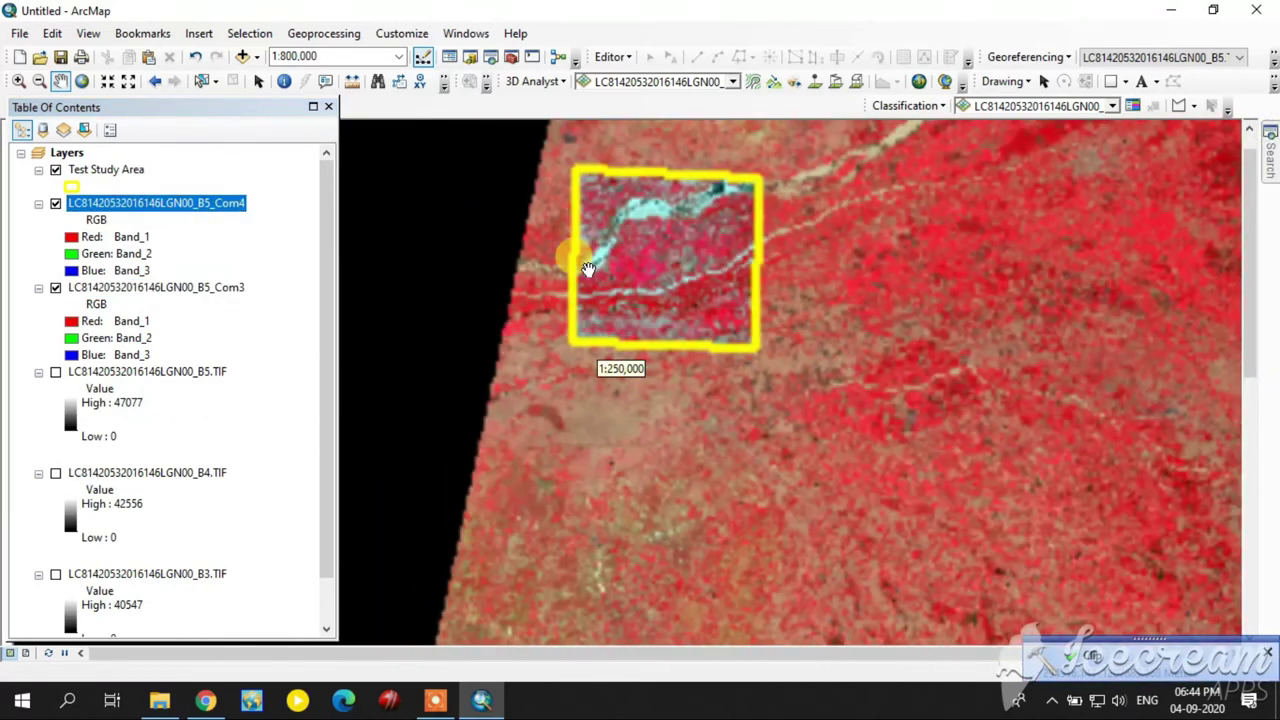
pyautogui.moveTo(590, 268); pyautogui.dragTo(708, 362)
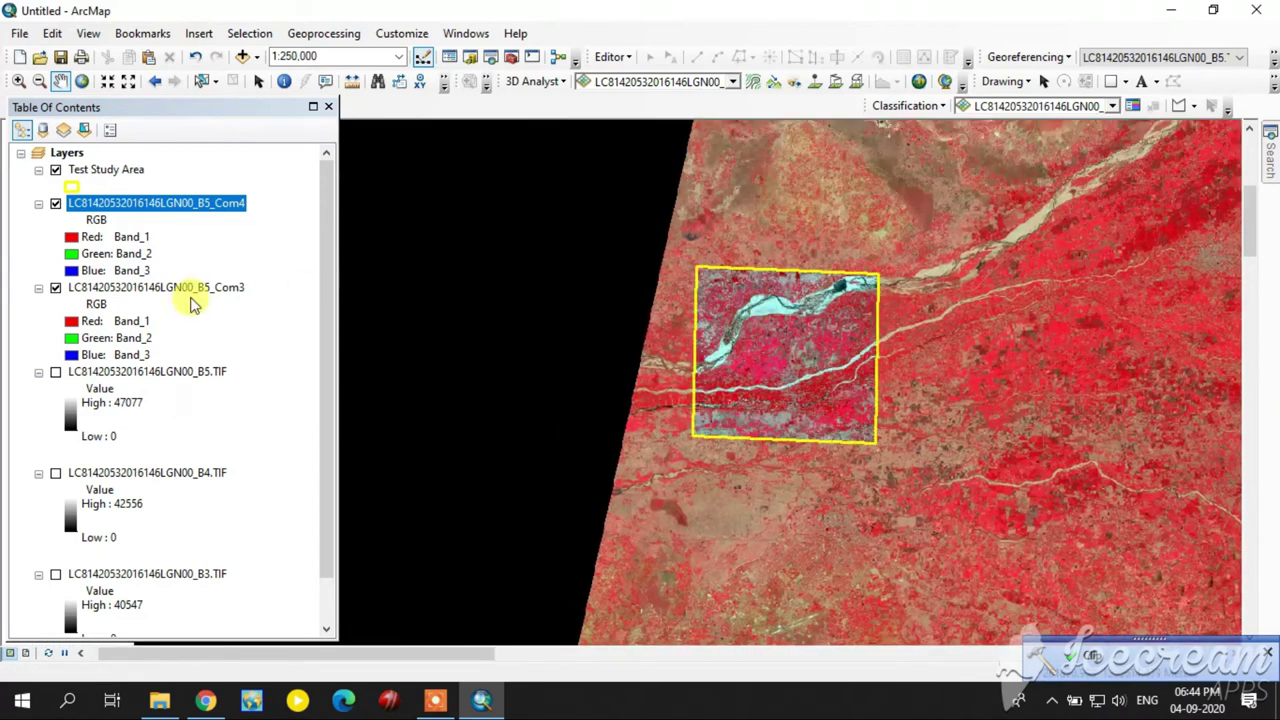
pyautogui.click(55, 288)
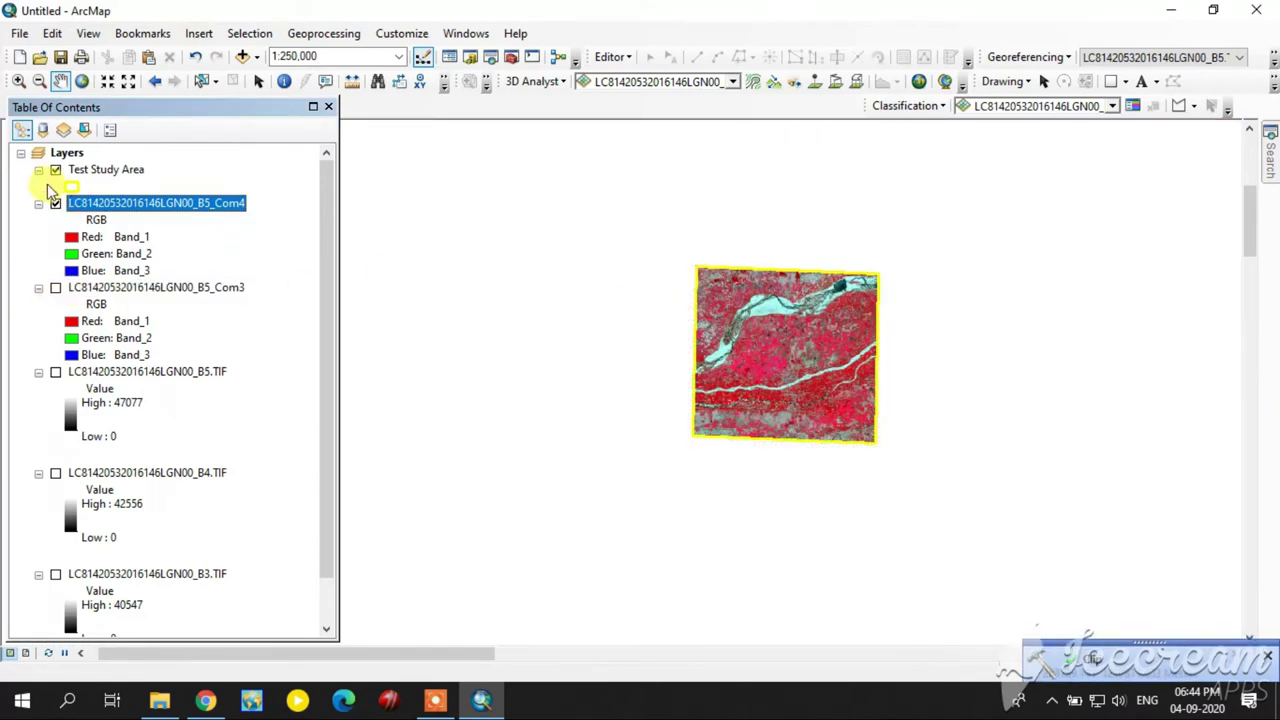
pyautogui.click(55, 169)
pyautogui.scroll(3, 755, 335)
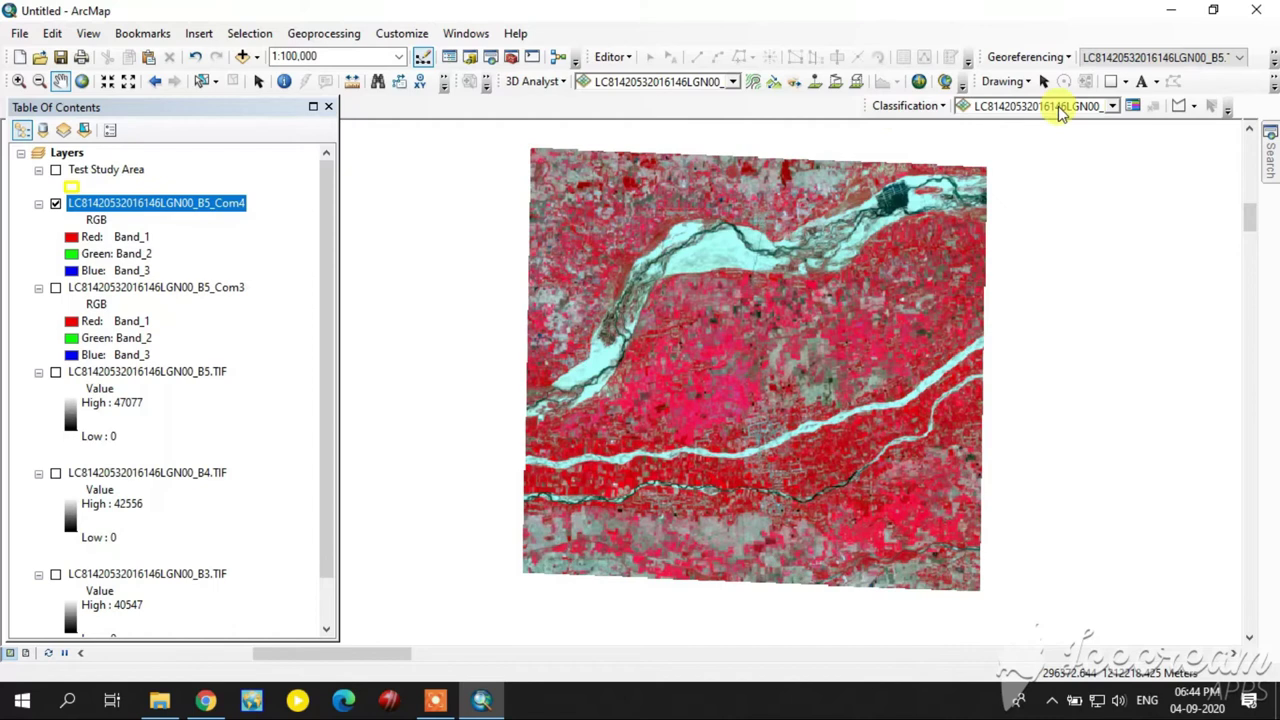
# Step: Open the Iso Cluster Unsupervised Classification tool
pyautogui.rightClick(823, 104)
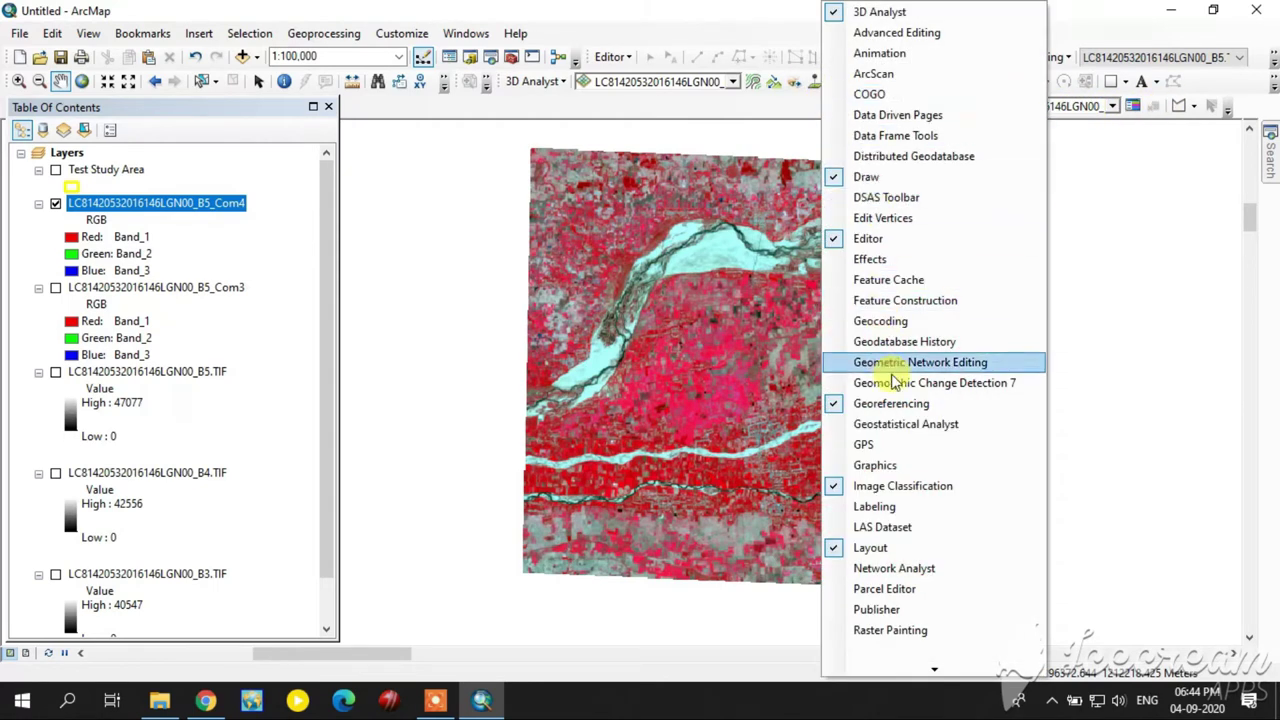
pyautogui.click(838, 487)
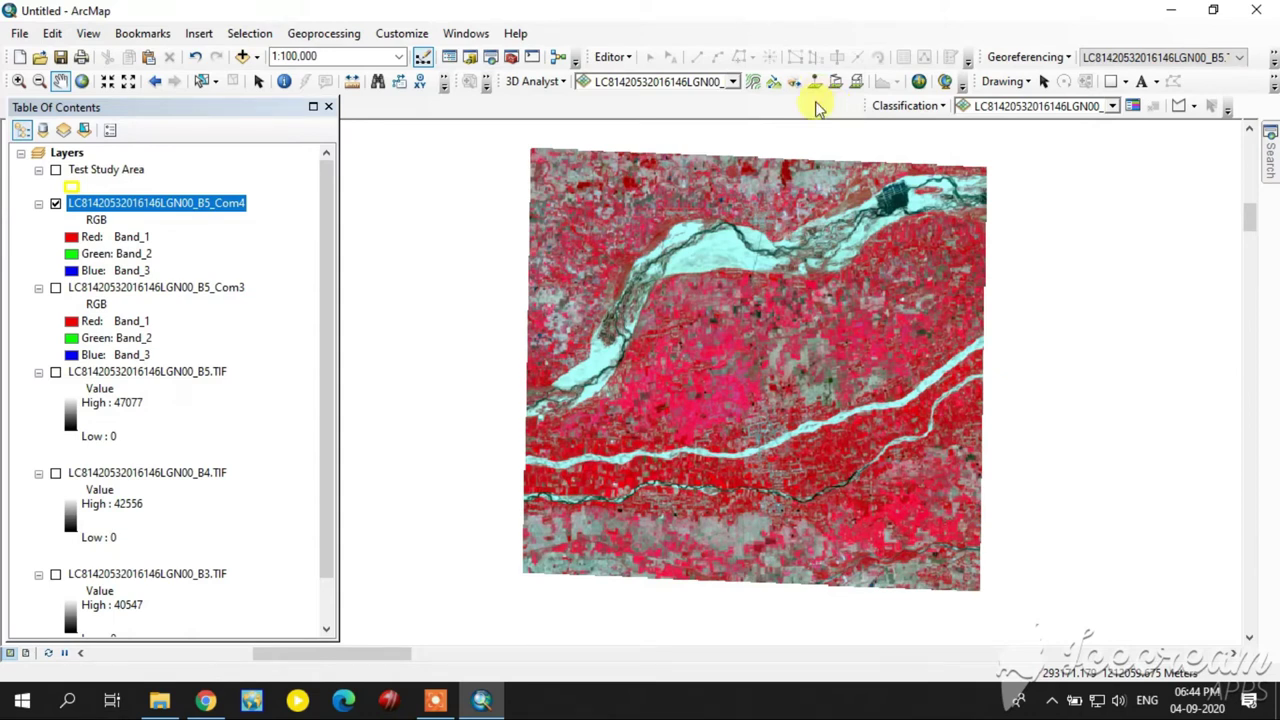
pyautogui.click(915, 106)
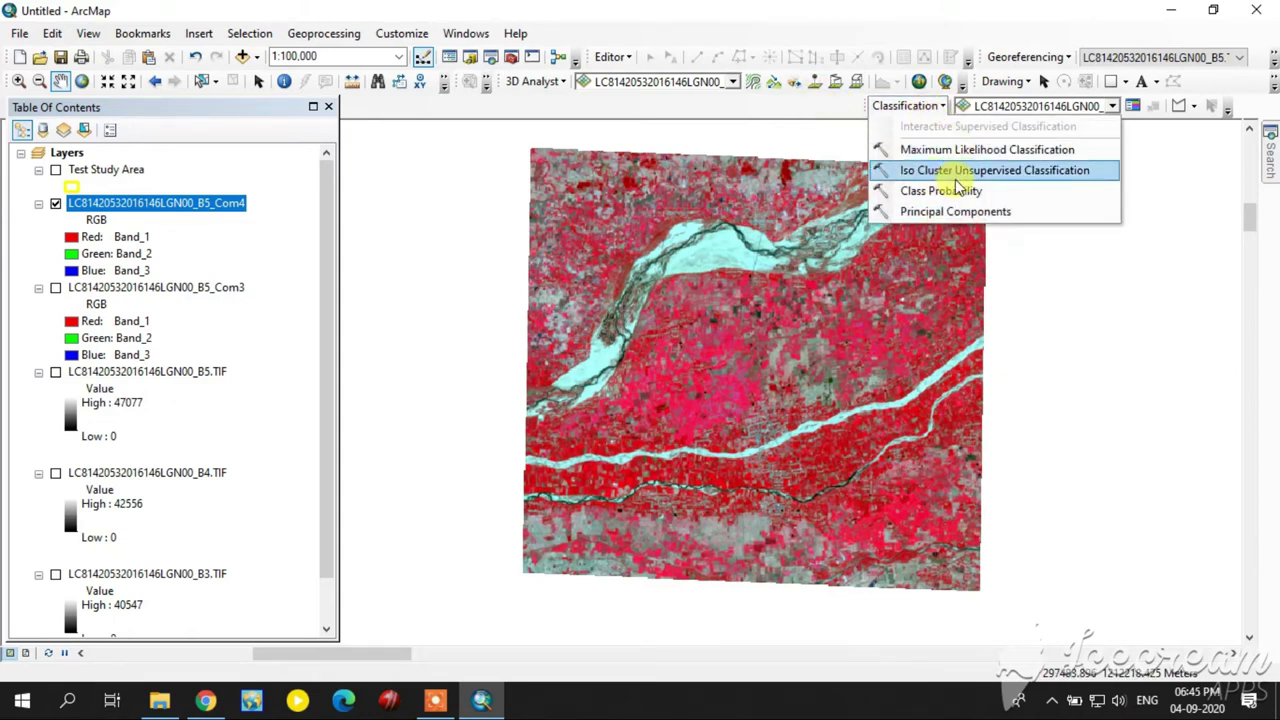
pyautogui.click(1025, 172)
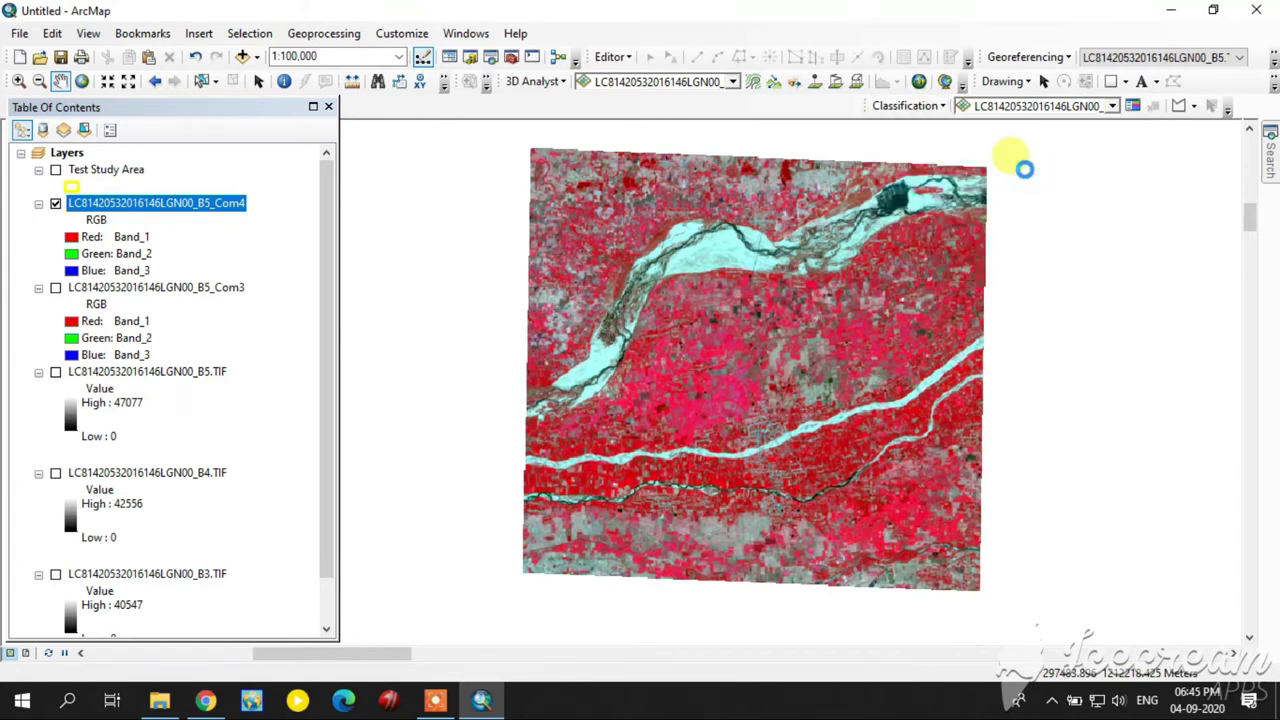
pyautogui.moveTo(865, 197); pyautogui.dragTo(895, 163)
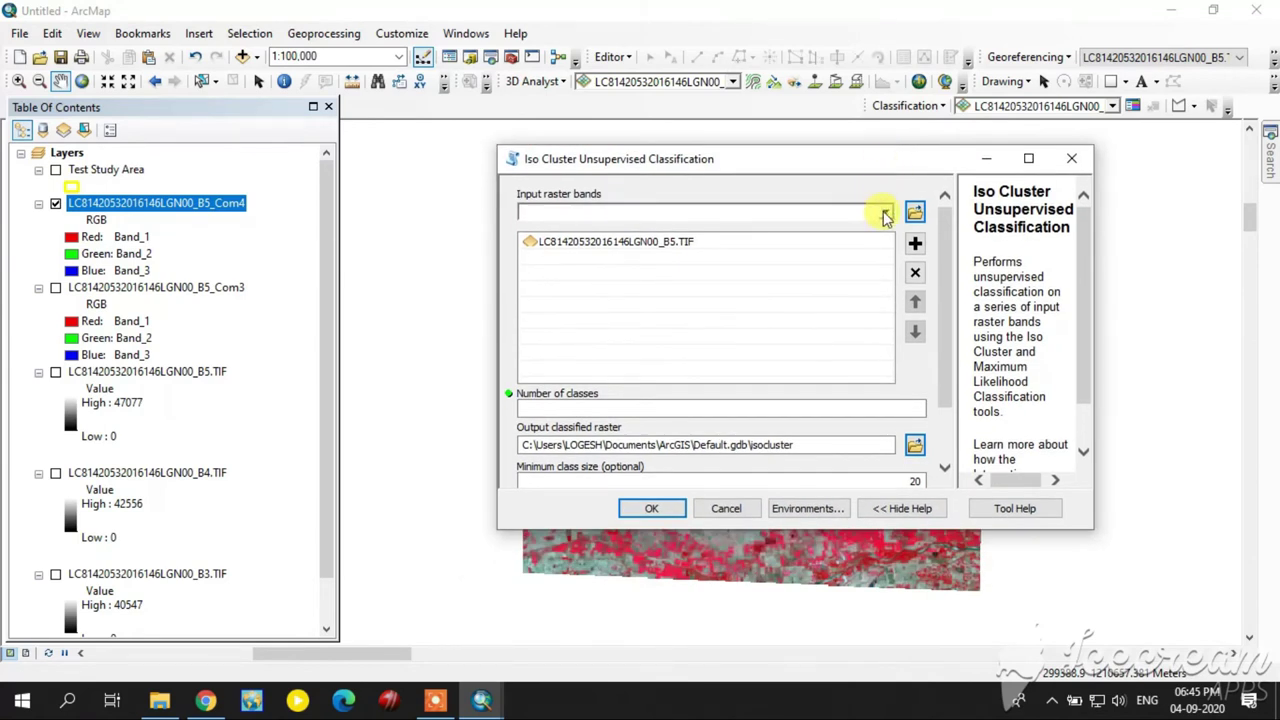
pyautogui.click(673, 248)
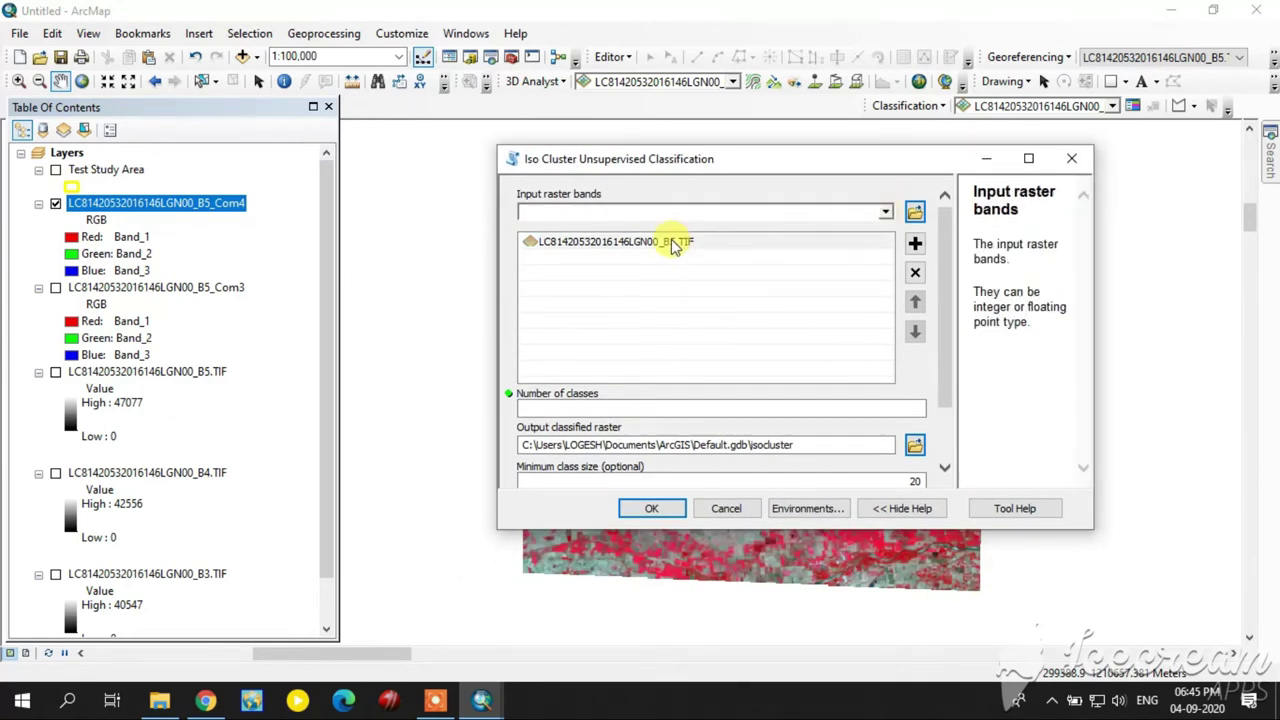
pyautogui.click(915, 273)
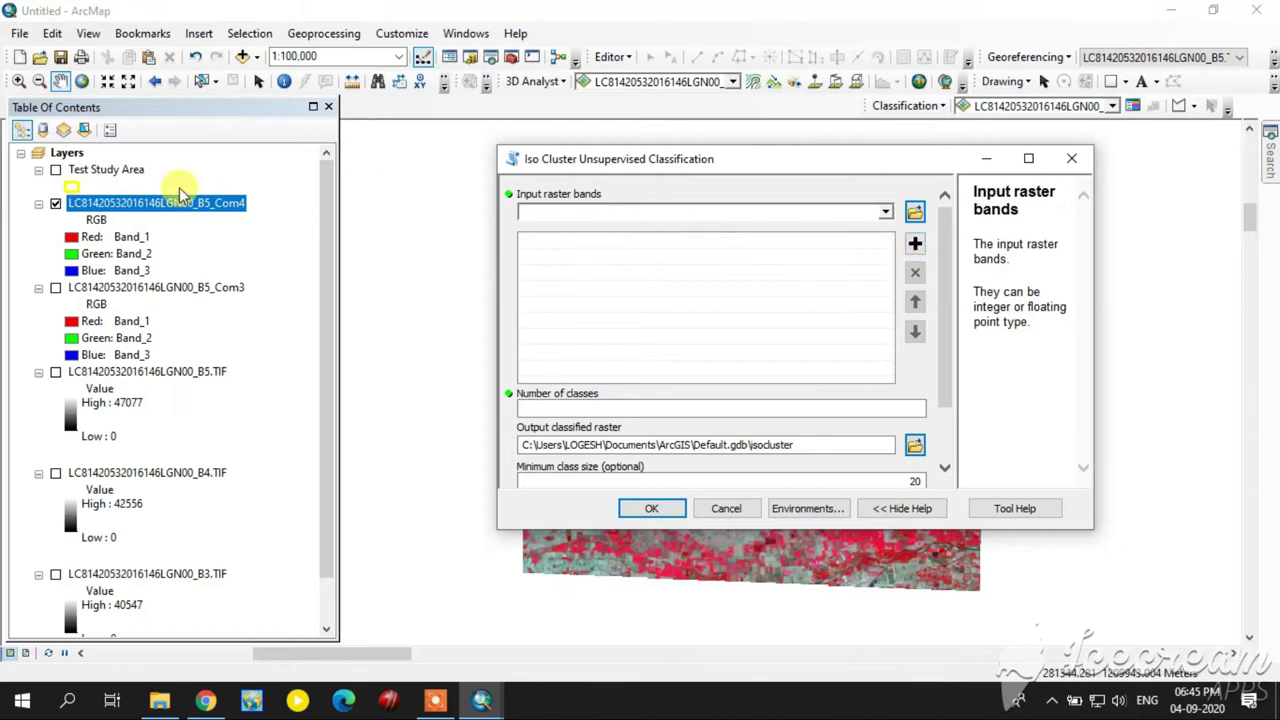
pyautogui.moveTo(160, 202); pyautogui.dragTo(550, 215)
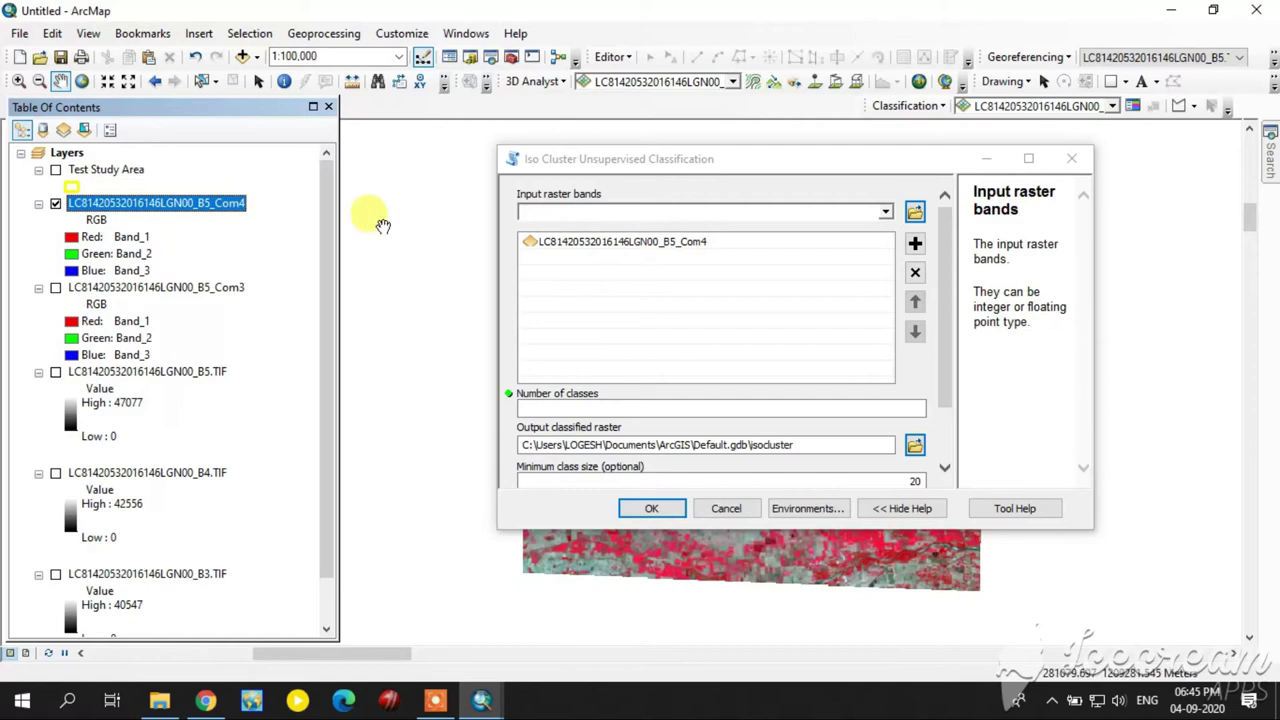
# Step: Set the number of classes to 5 and run the unsupervised classification with the isocluster output
pyautogui.click(576, 409)
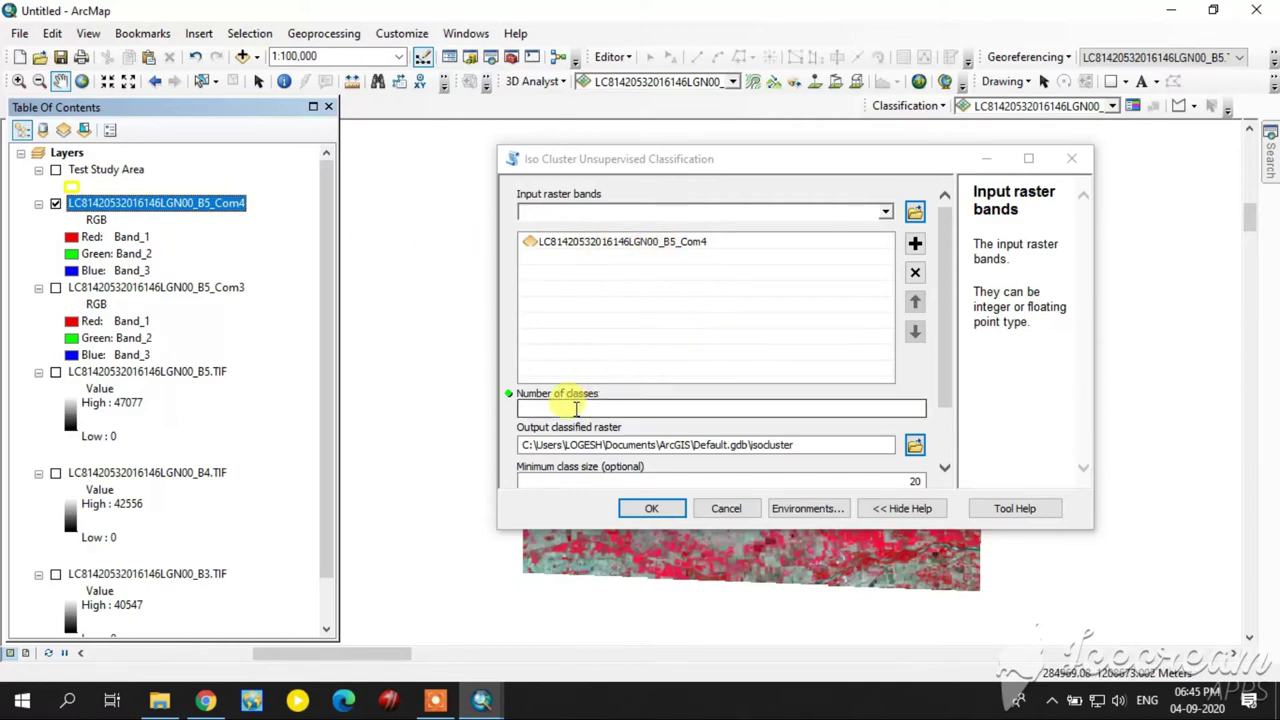
pyautogui.click(576, 409)
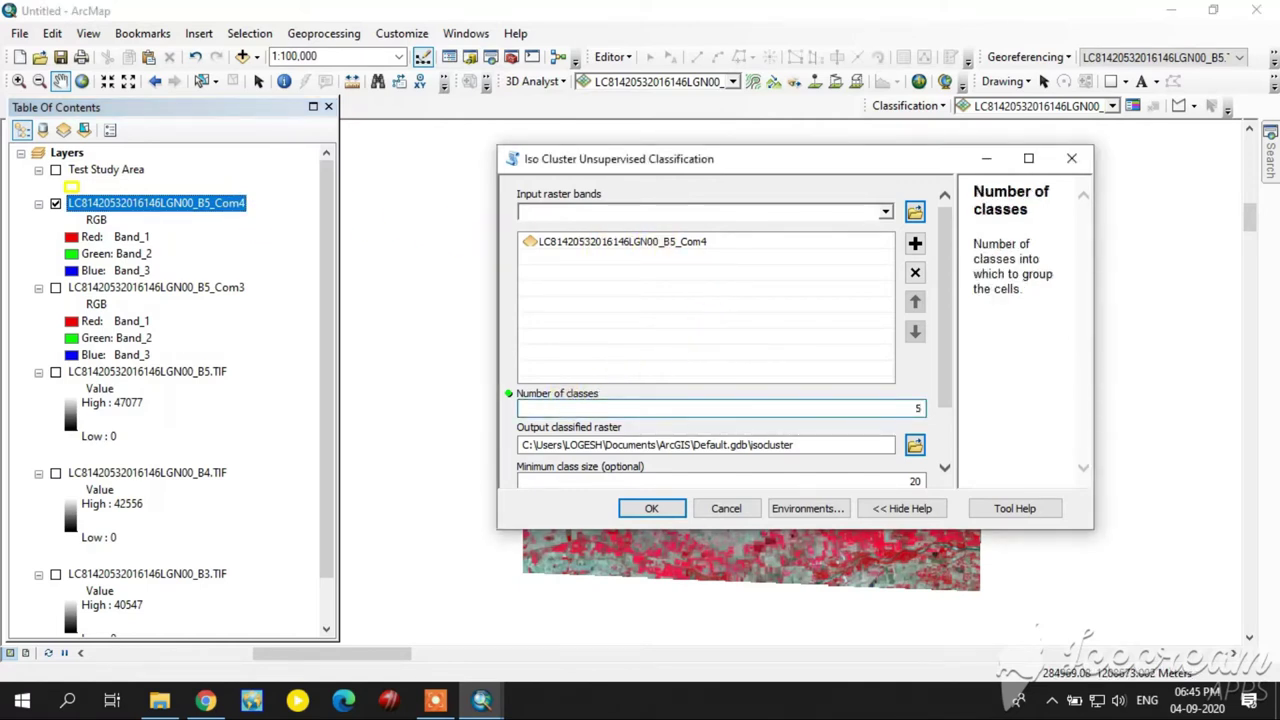
pyautogui.write('5')
pyautogui.moveTo(946, 306); pyautogui.dragTo(955, 380)
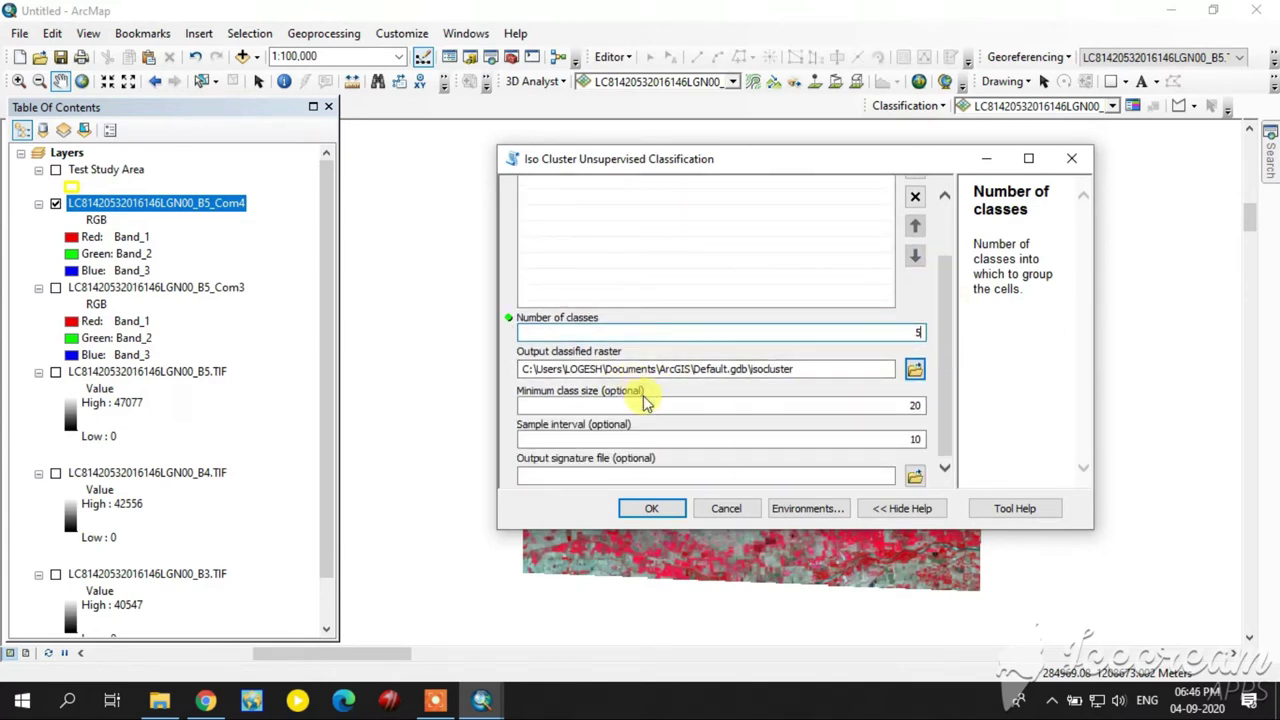
pyautogui.click(650, 510)
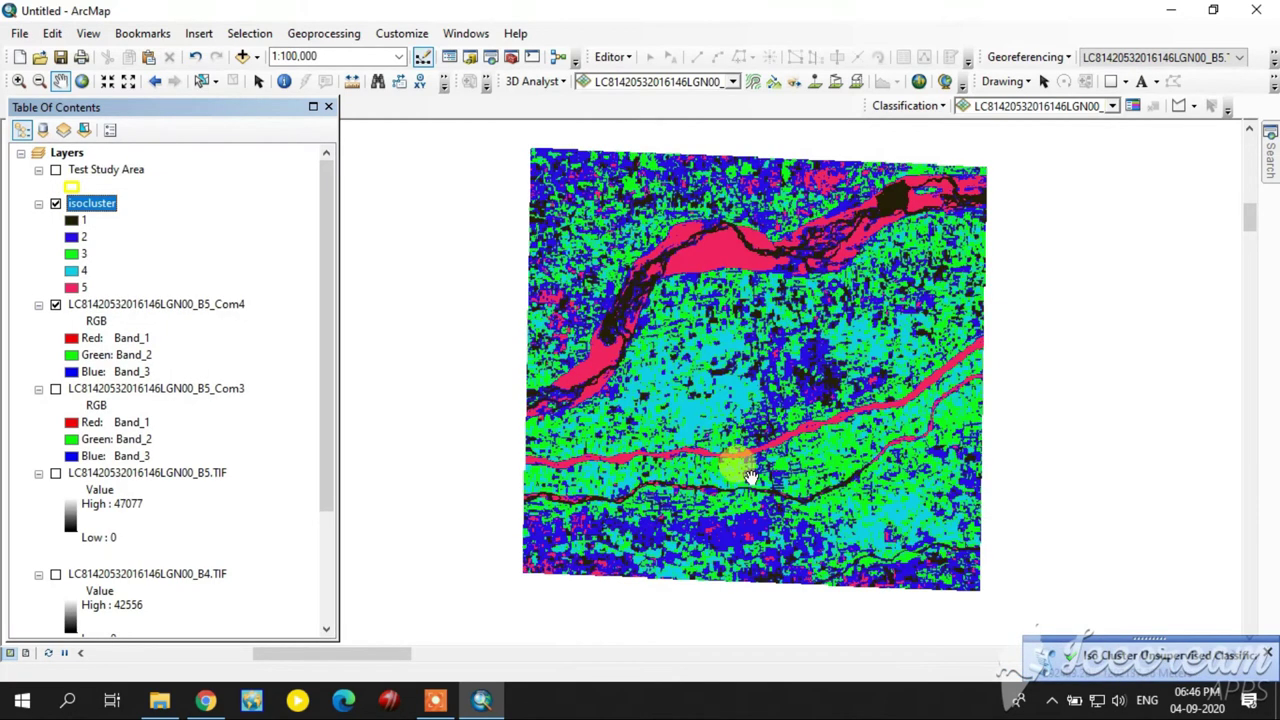
# Step: Compare the isocluster classes with the clipped composite by toggling the isocluster layer's visibility, leaving that layer hidden
pyautogui.scroll(1, 765, 477)
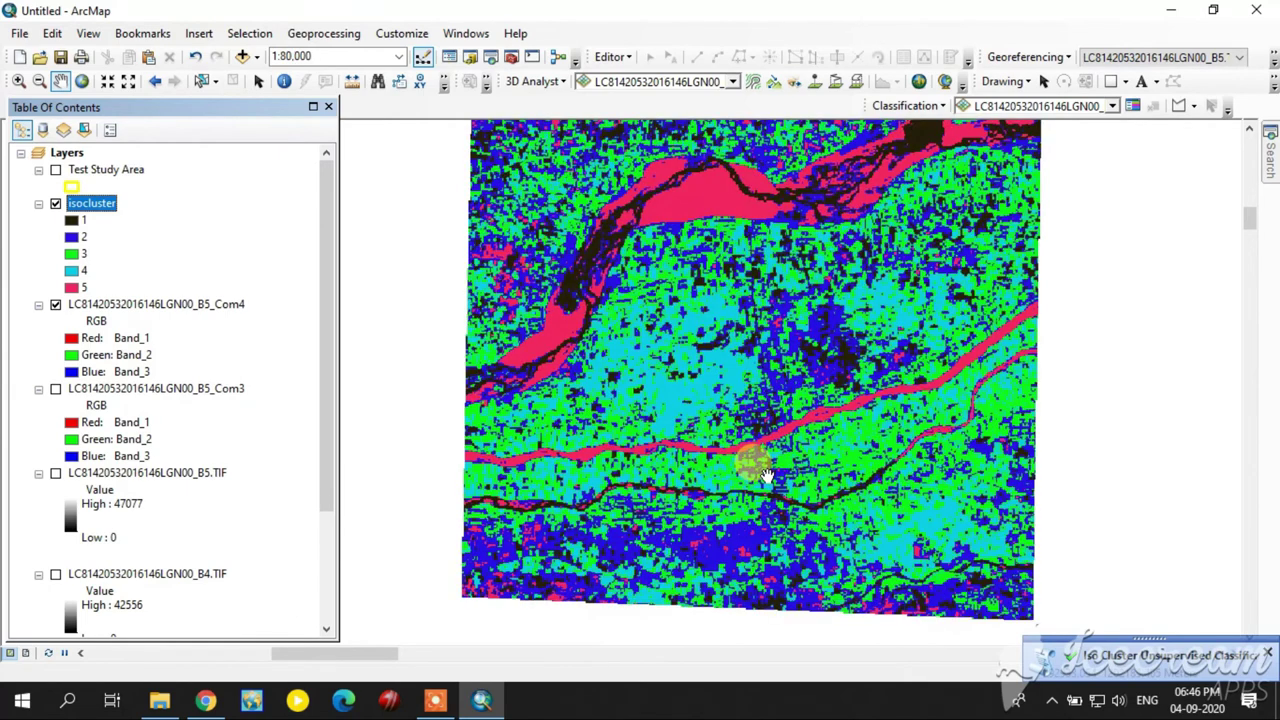
pyautogui.scroll(-1, 757, 462)
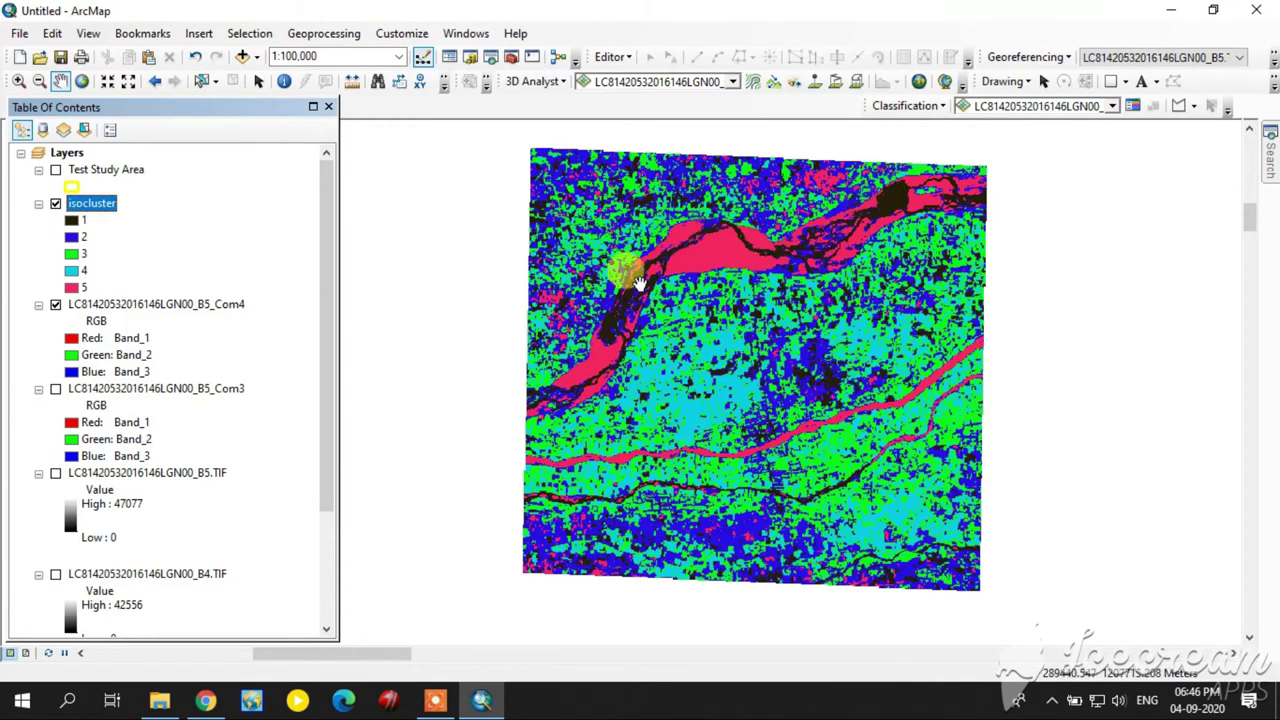
pyautogui.click(56, 205)
pyautogui.click(56, 205)
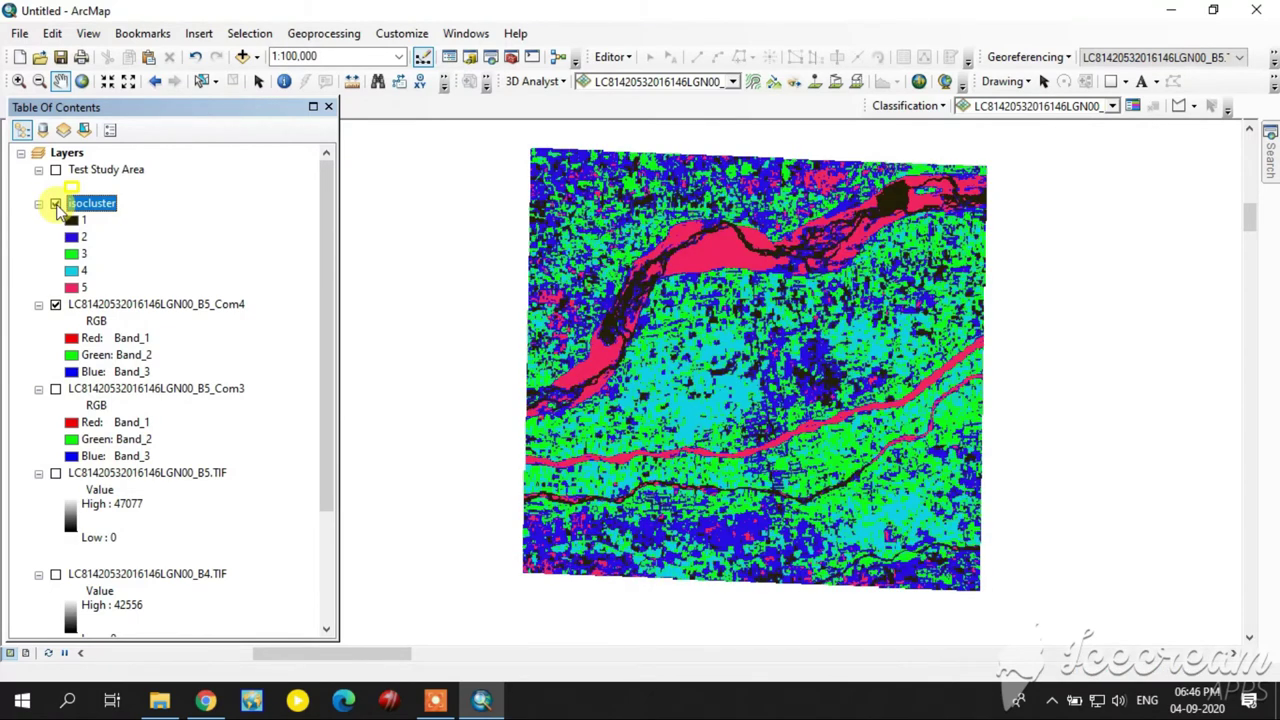
pyautogui.click(56, 205)
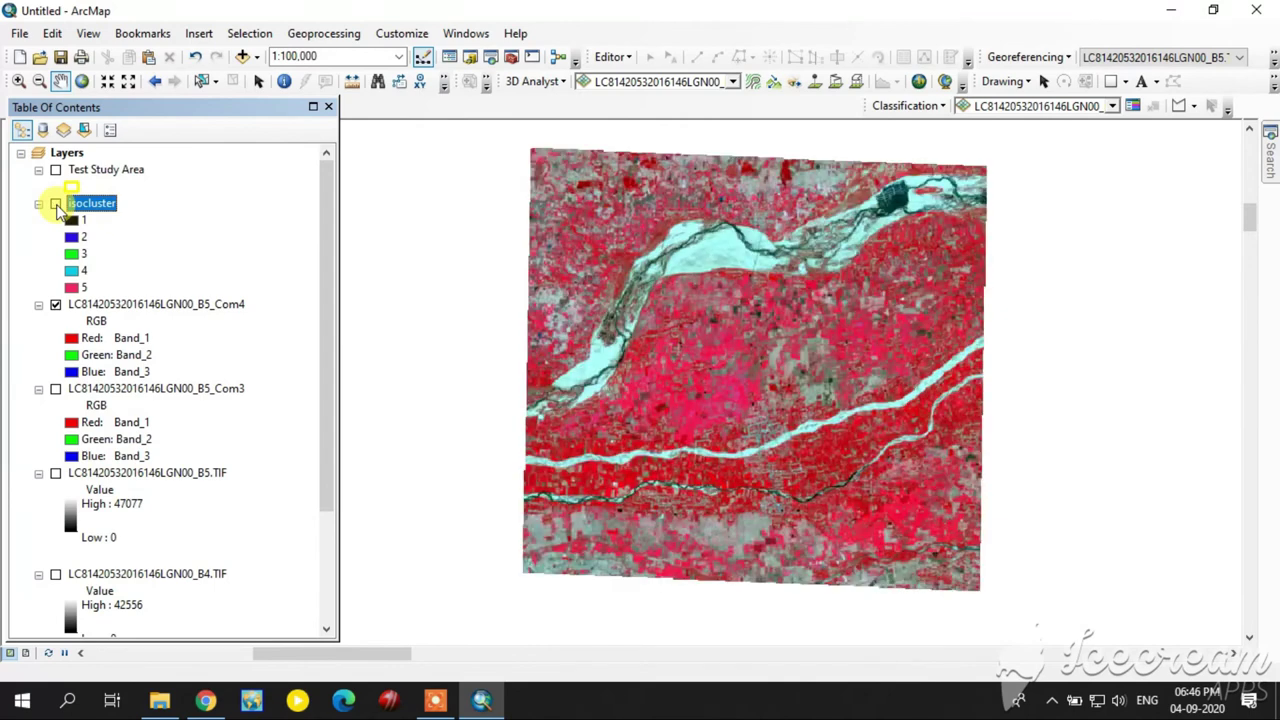
pyautogui.click(56, 205)
pyautogui.click(56, 205)
pyautogui.click(56, 205)
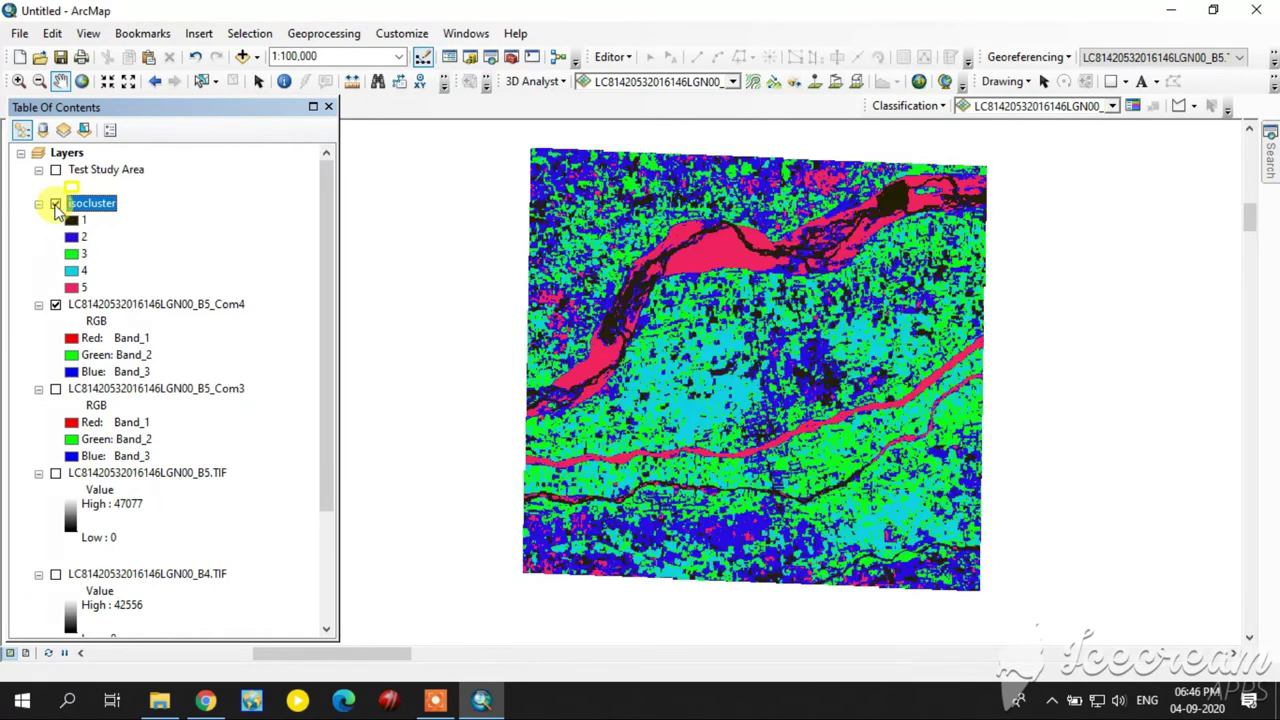
pyautogui.click(56, 205)
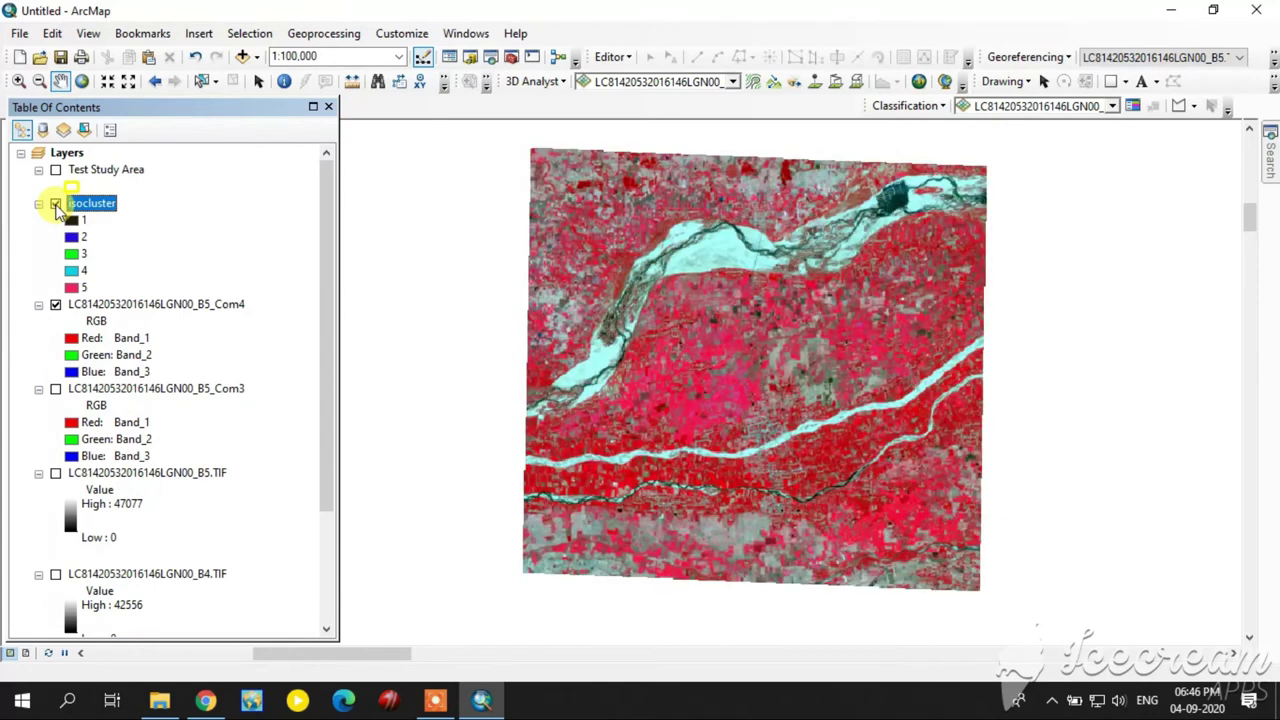
pyautogui.click(56, 205)
pyautogui.click(56, 205)
pyautogui.click(56, 205)
pyautogui.click(56, 205)
pyautogui.click(56, 205)
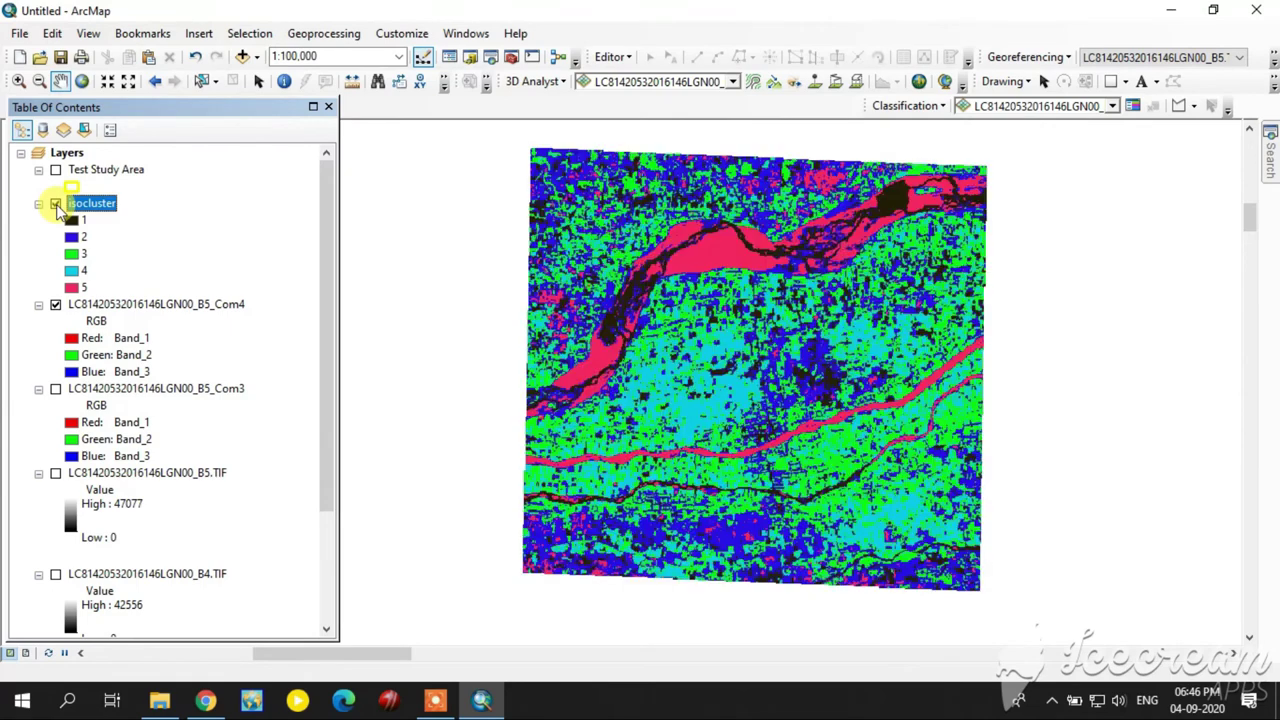
pyautogui.click(56, 205)
pyautogui.click(56, 205)
pyautogui.click(56, 205)
pyautogui.click(56, 205)
pyautogui.click(56, 205)
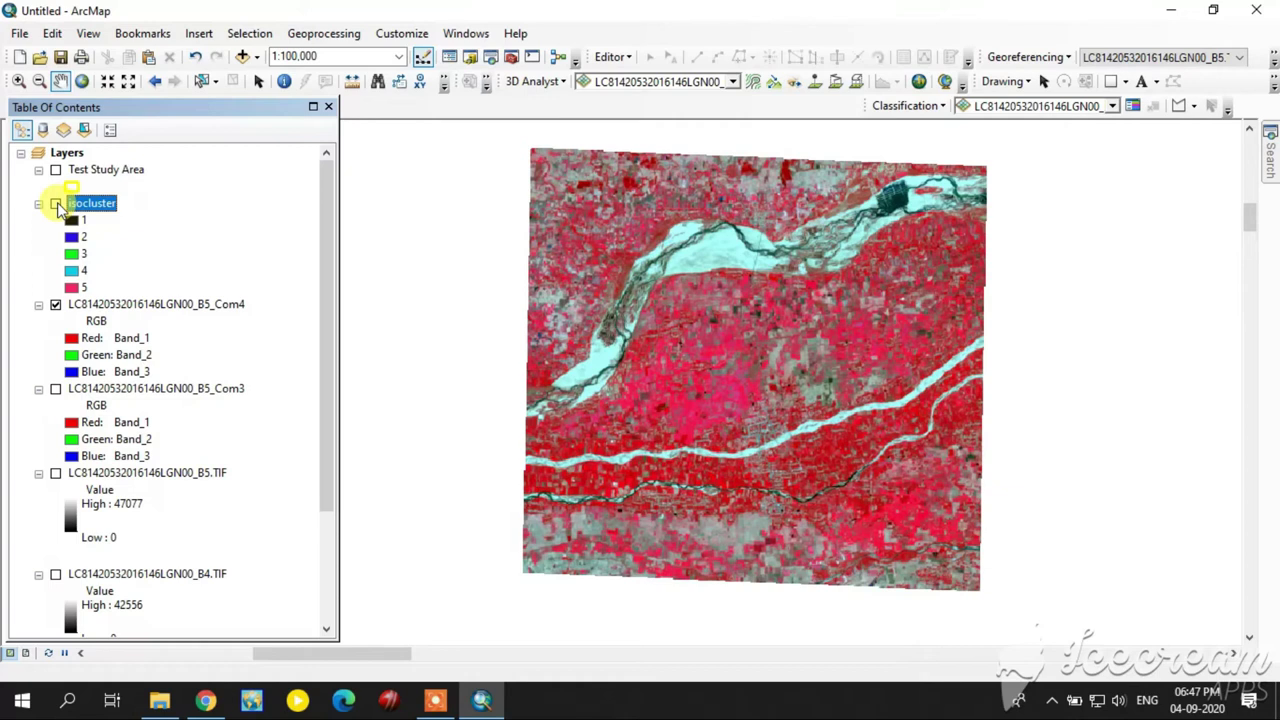
pyautogui.click(88, 237)
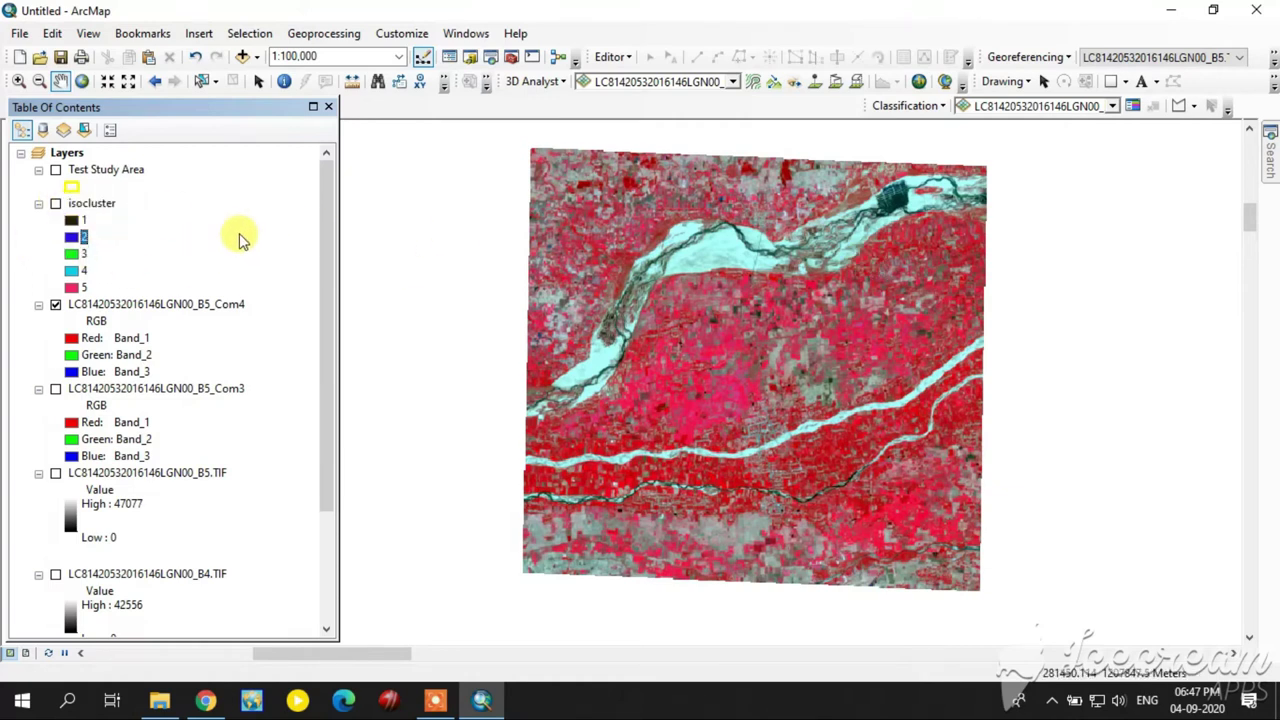
pyautogui.scroll(1, 829, 126)
pyautogui.click(906, 106)
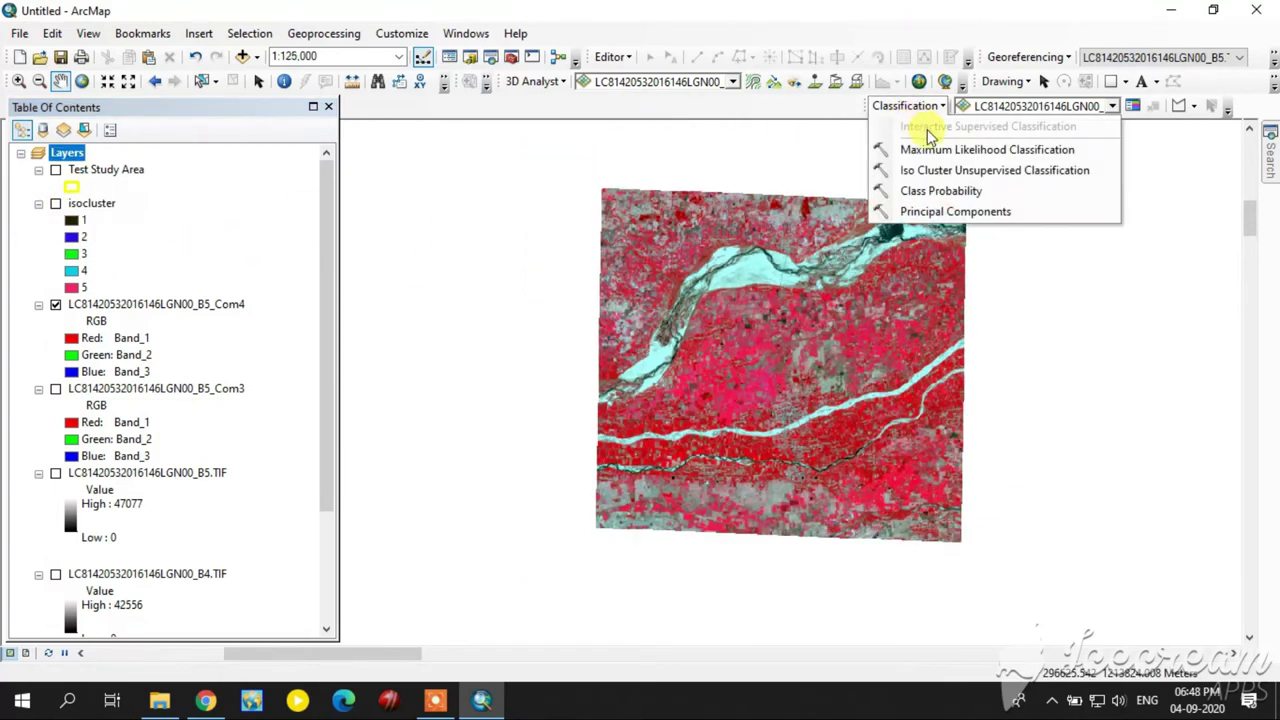
pyautogui.click(938, 171)
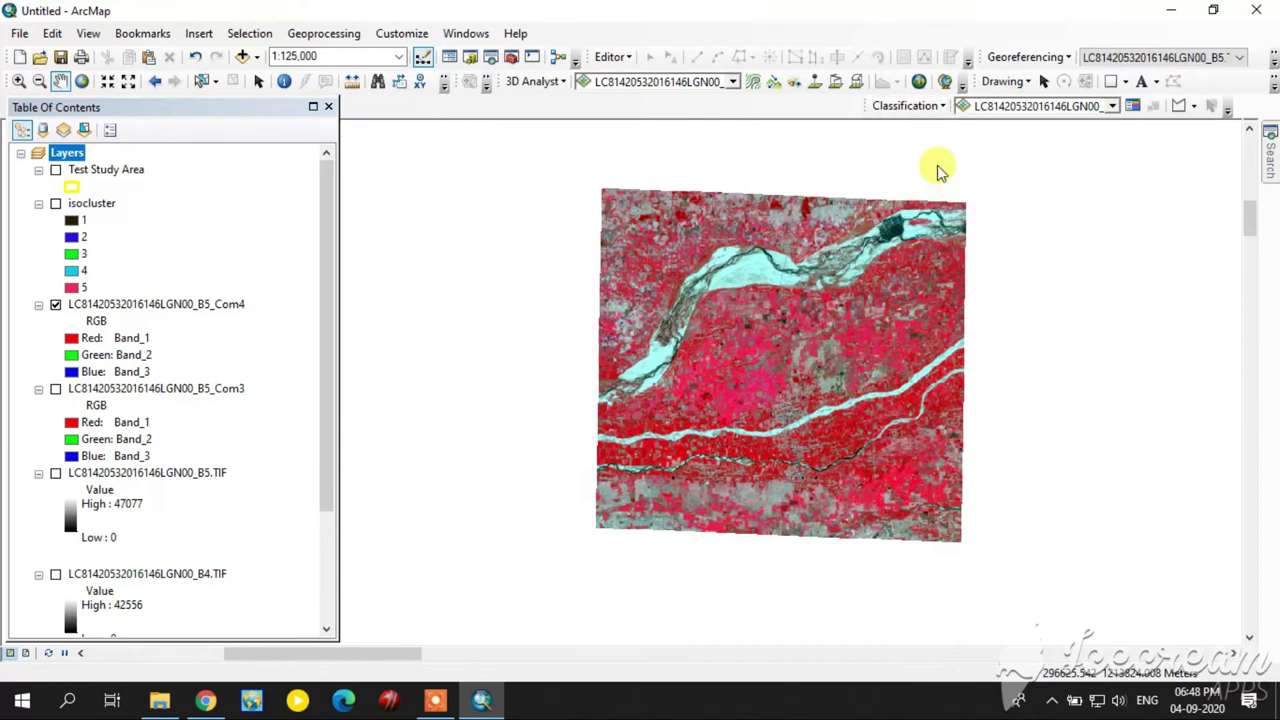
pyautogui.click(678, 248)
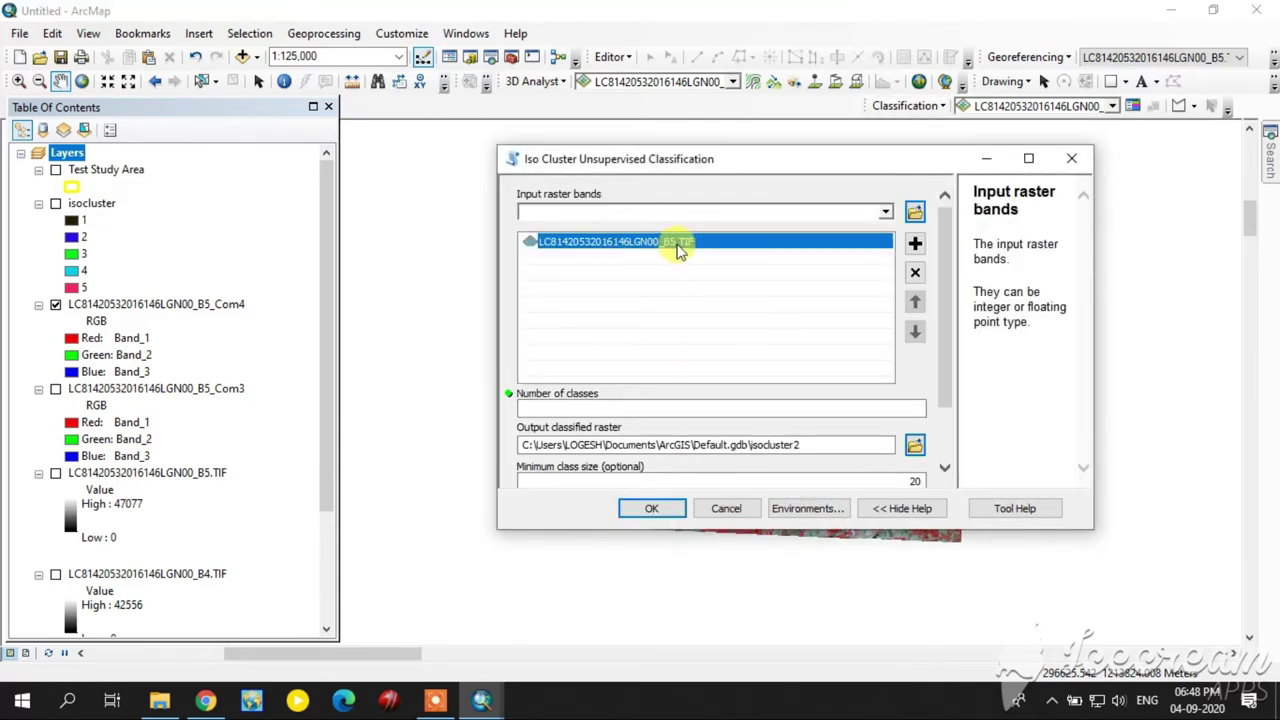
pyautogui.click(915, 272)
pyautogui.click(103, 305)
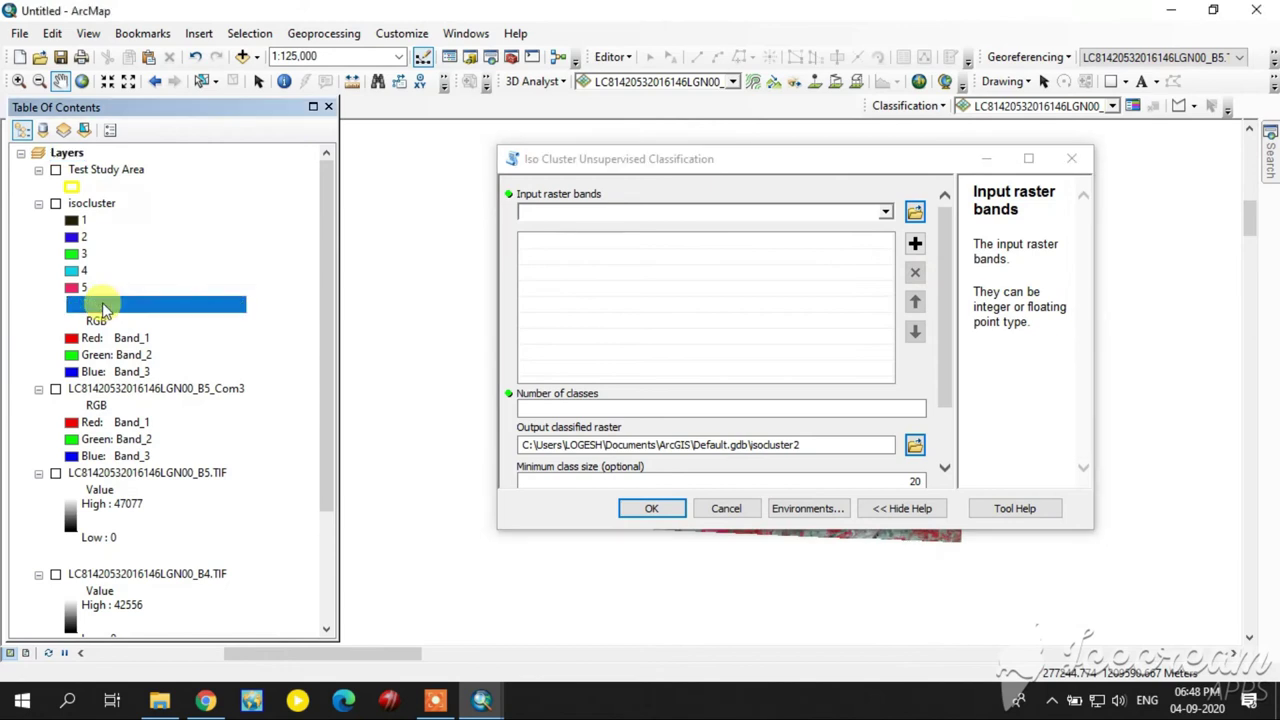
pyautogui.moveTo(103, 305); pyautogui.dragTo(723, 209)
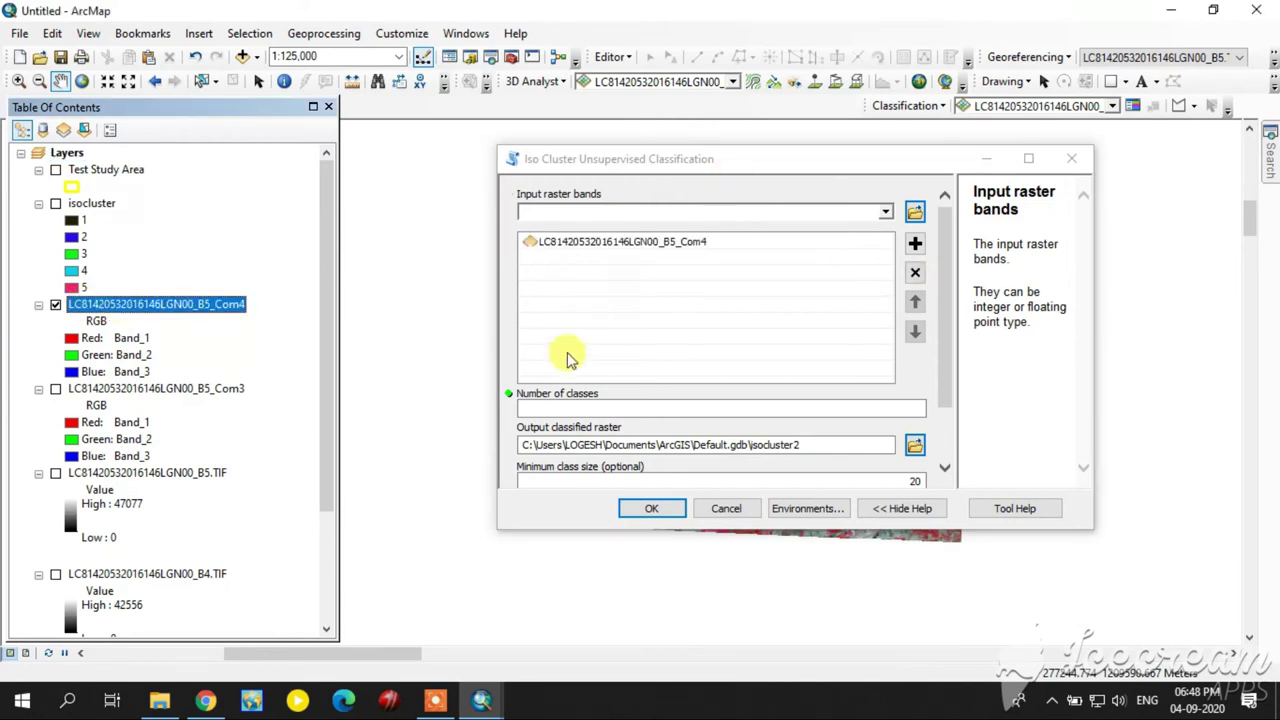
# Step: Set the number of classes to 10 and run the classification with the isocluster2 output
pyautogui.click(822, 406)
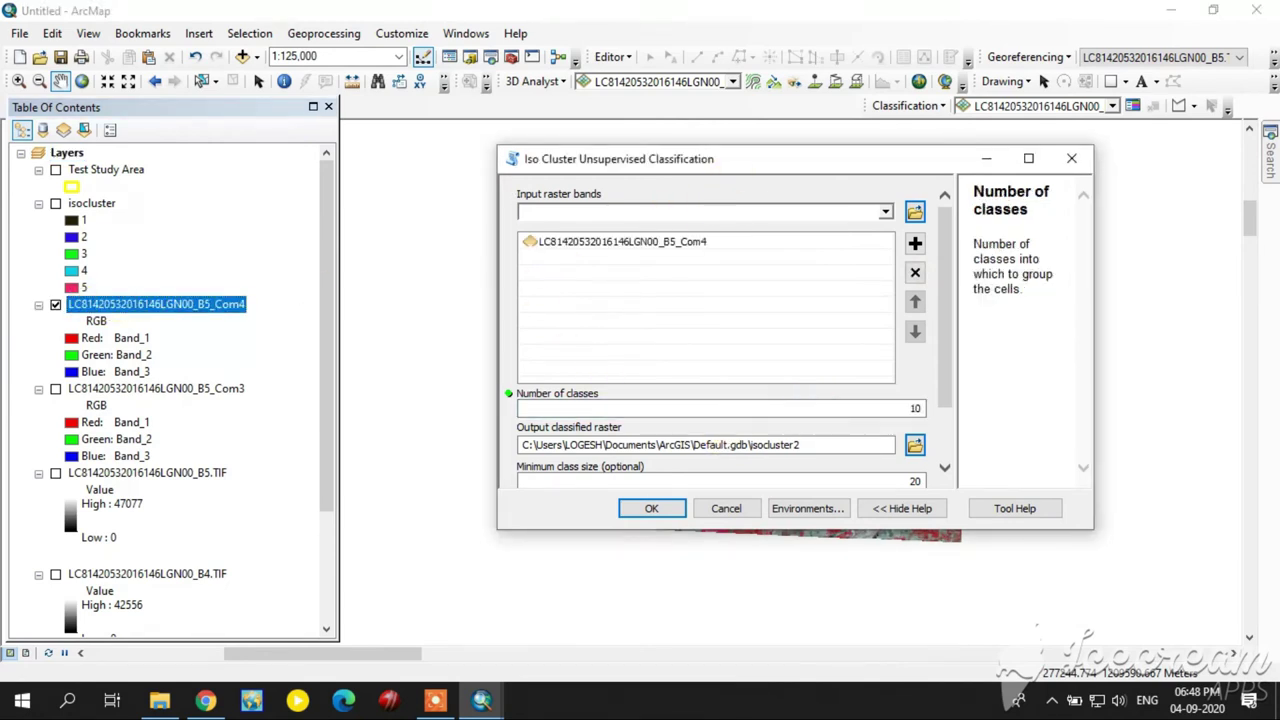
pyautogui.click(651, 508)
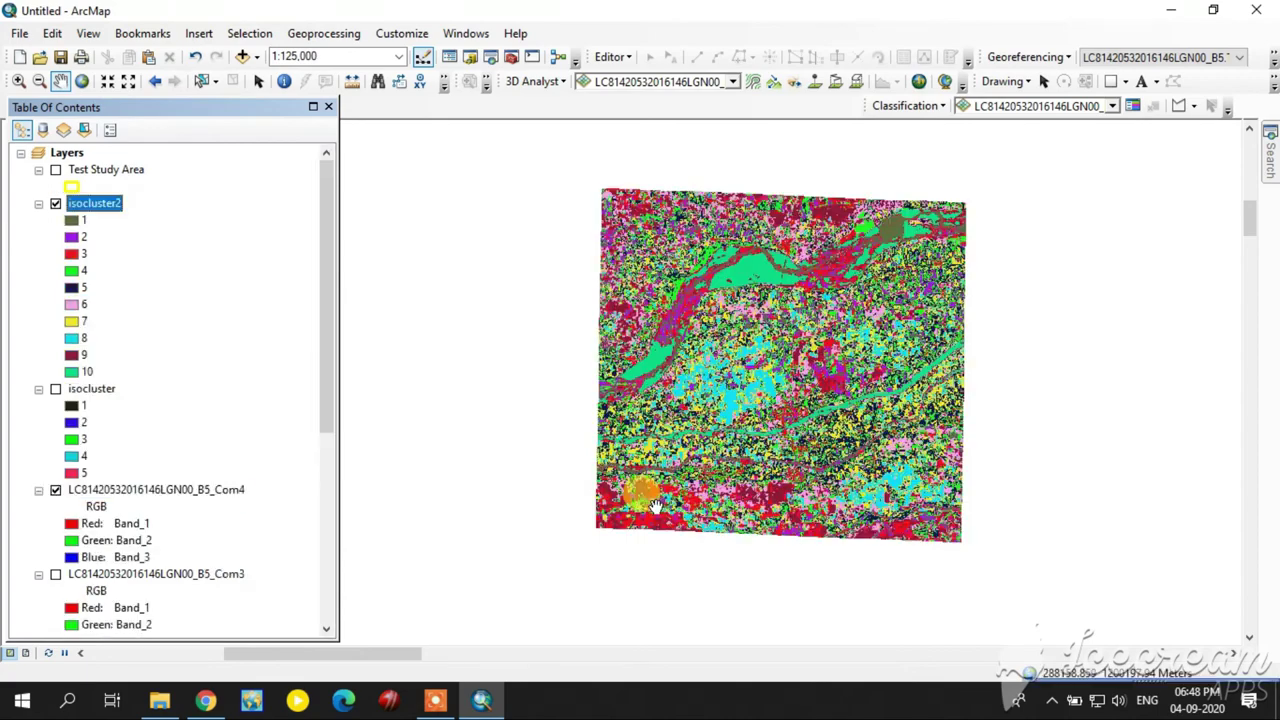
pyautogui.scroll(2, 845, 432)
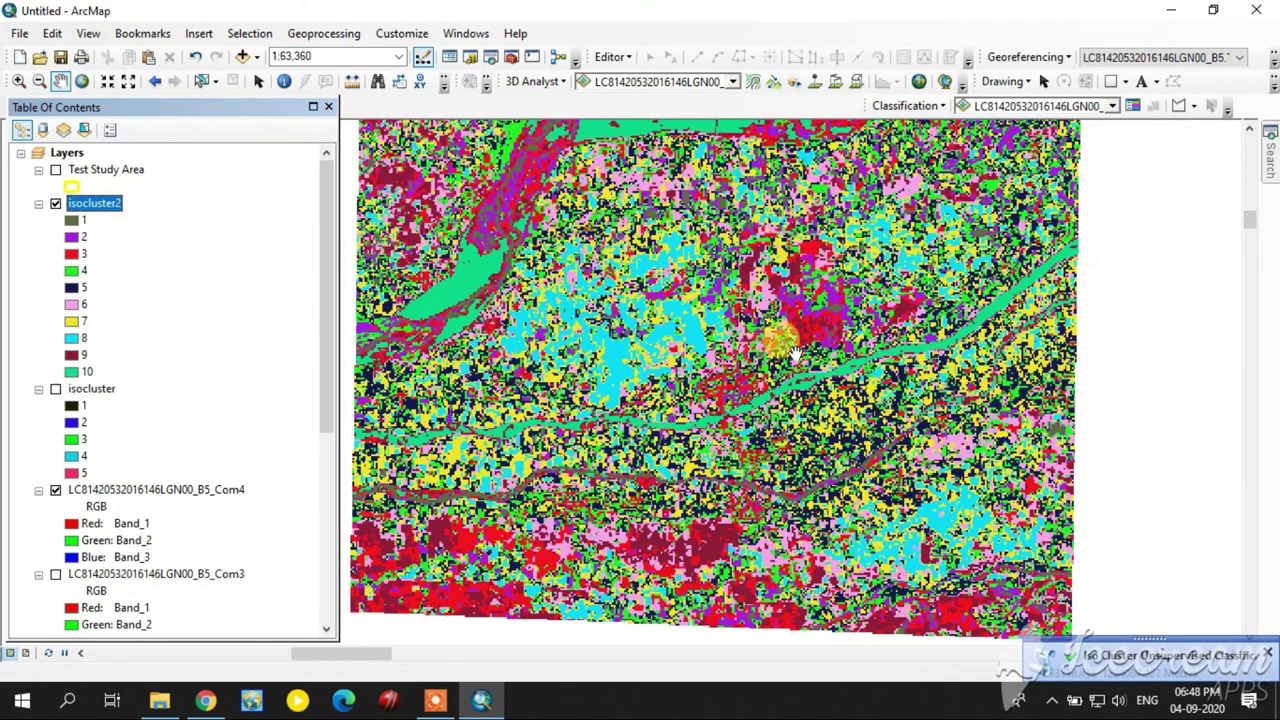
pyautogui.scroll(-1, 803, 354)
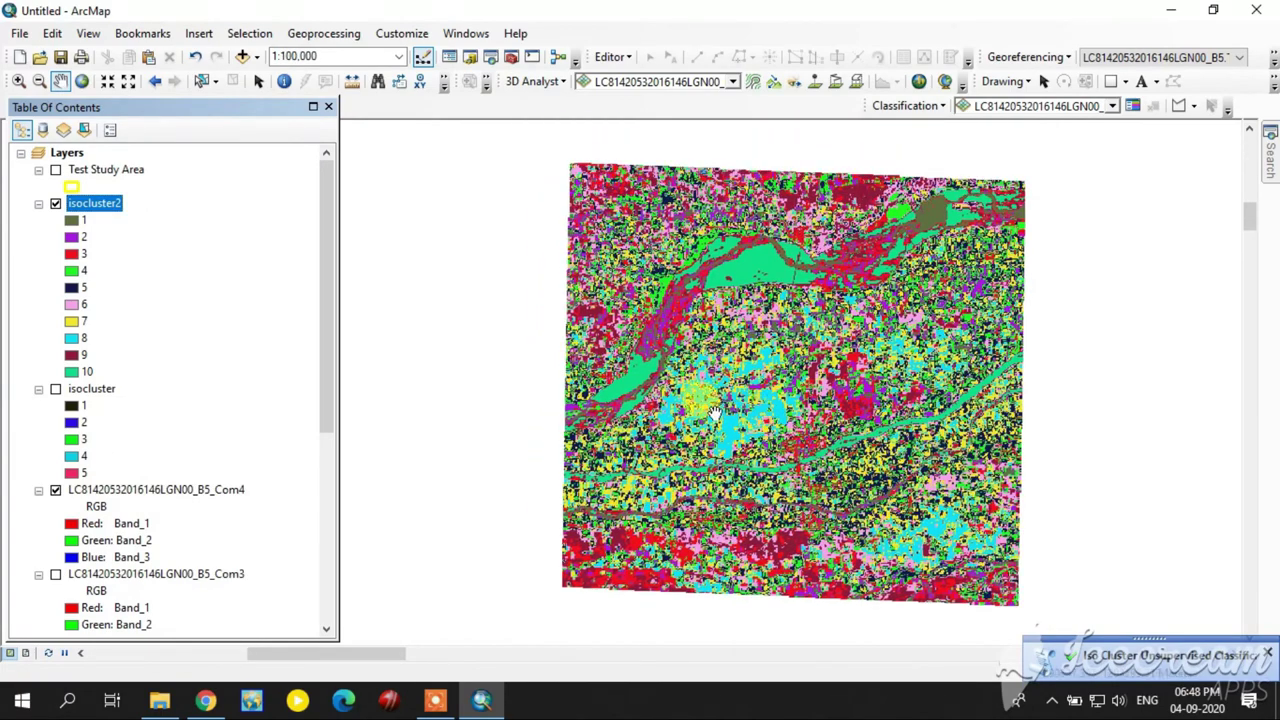
# Step: Hide the isocluster2 layer and display the five-class isocluster layer instead
pyautogui.scroll(-1, 910, 280)
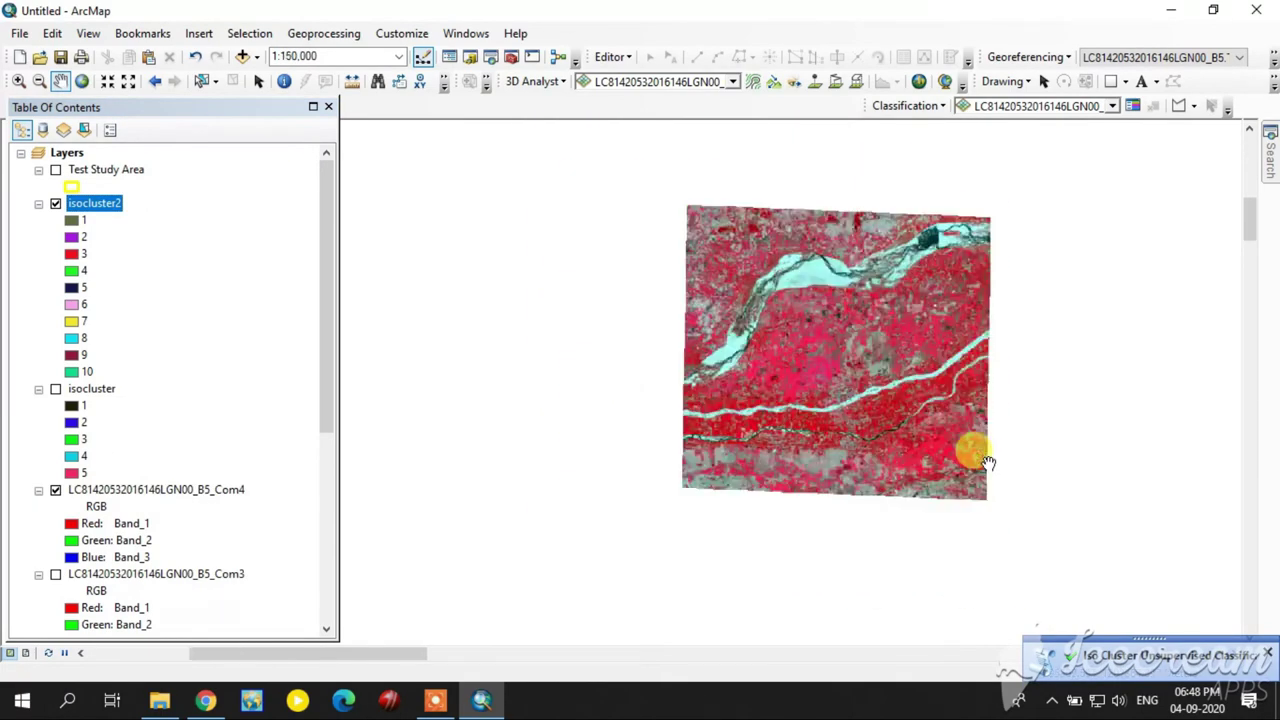
pyautogui.scroll(1, 953, 397)
pyautogui.scroll(1, 952, 390)
pyautogui.scroll(-1, 950, 375)
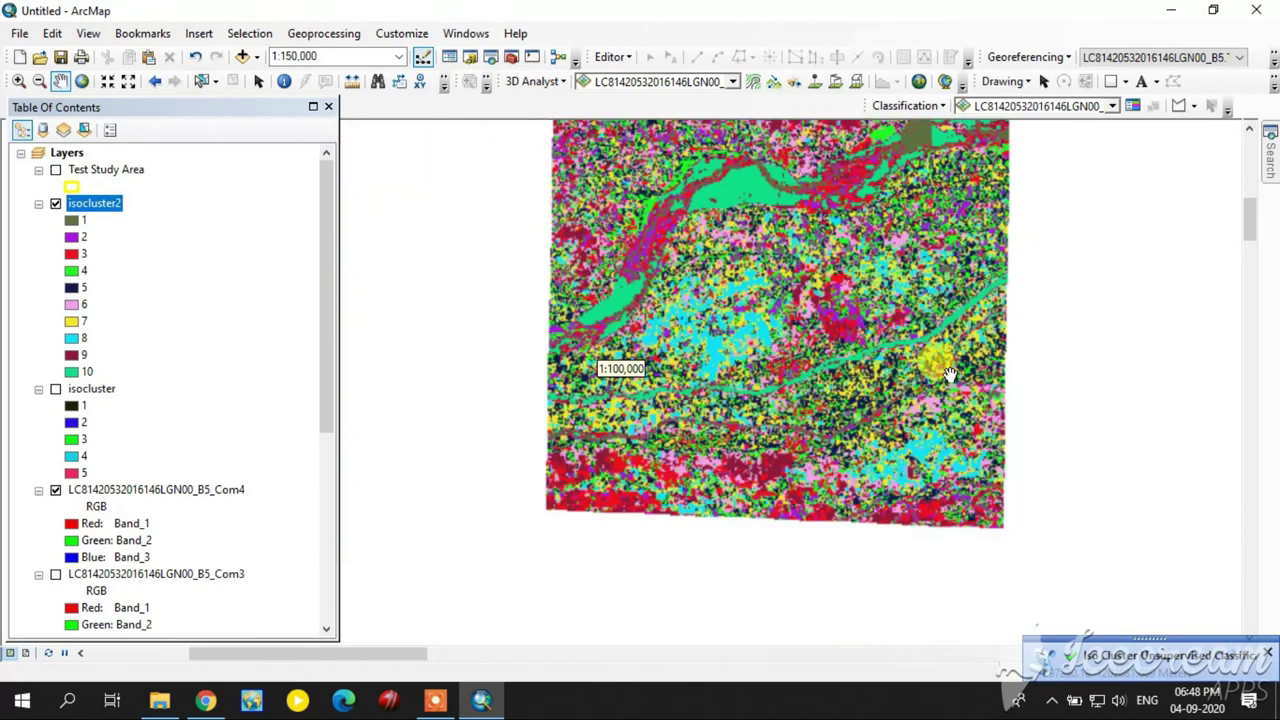
pyautogui.scroll(-1, 950, 375)
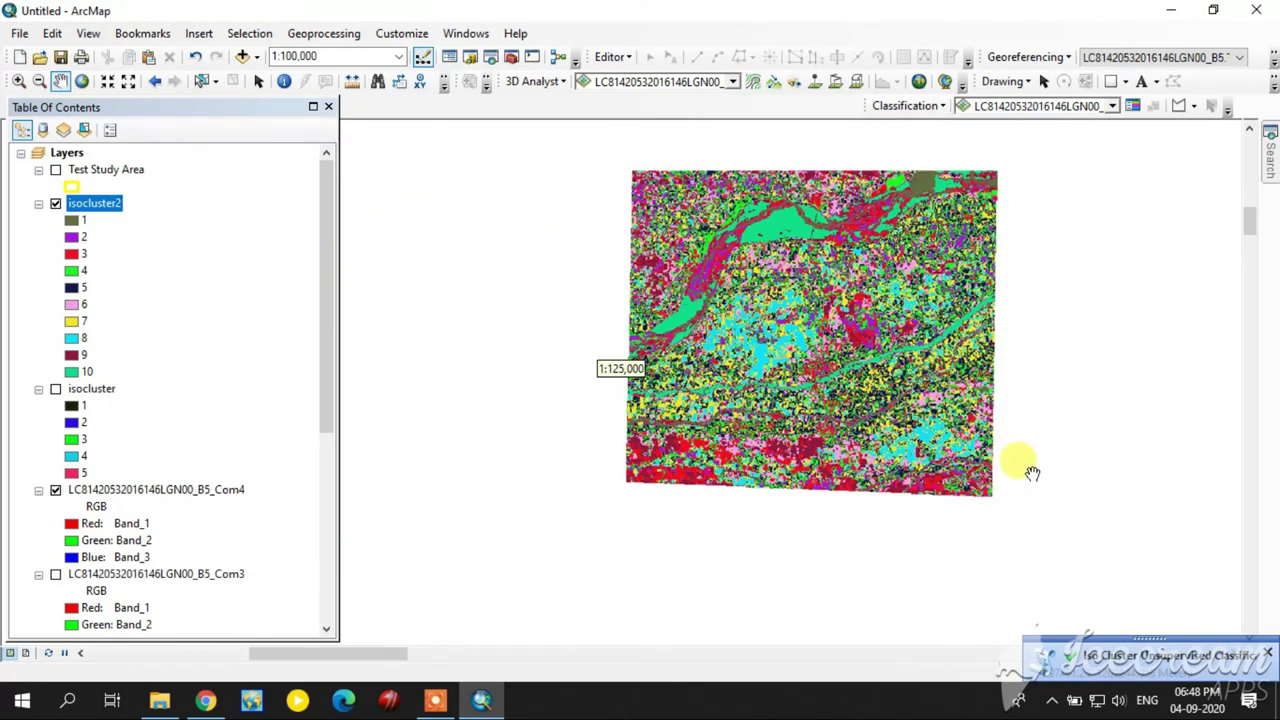
pyautogui.click(1268, 653)
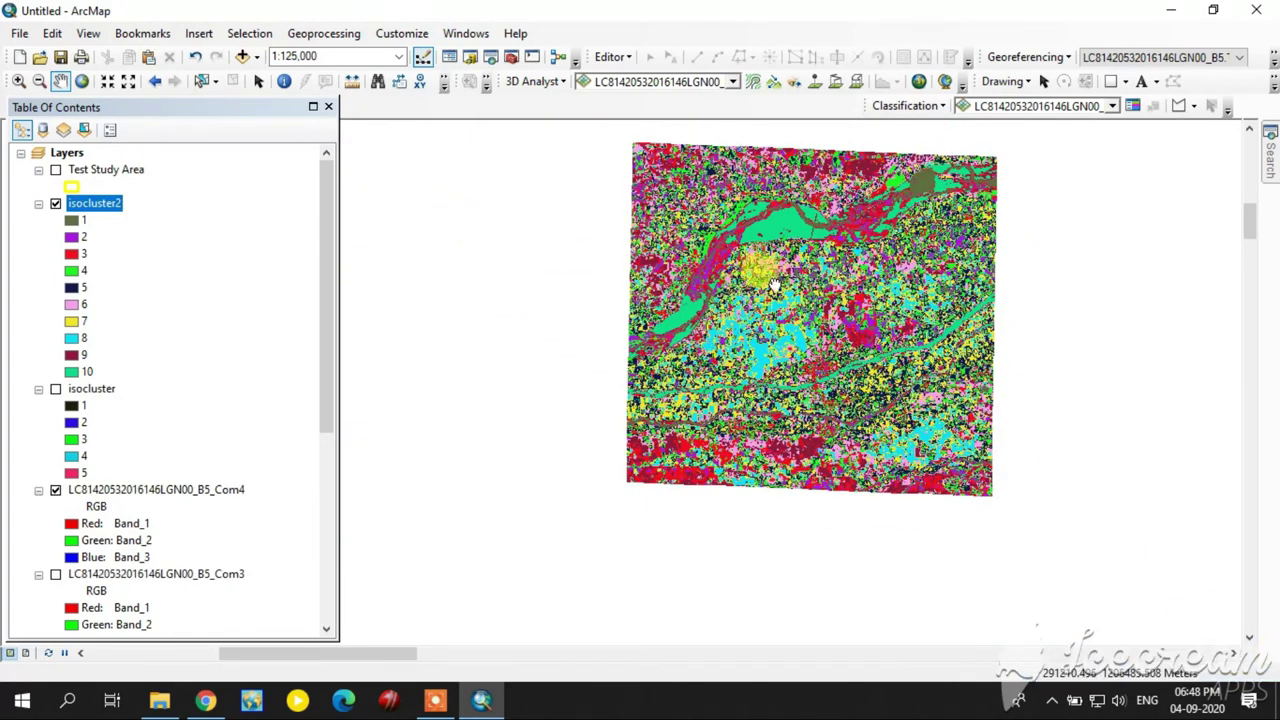
pyautogui.moveTo(774, 283); pyautogui.dragTo(770, 315)
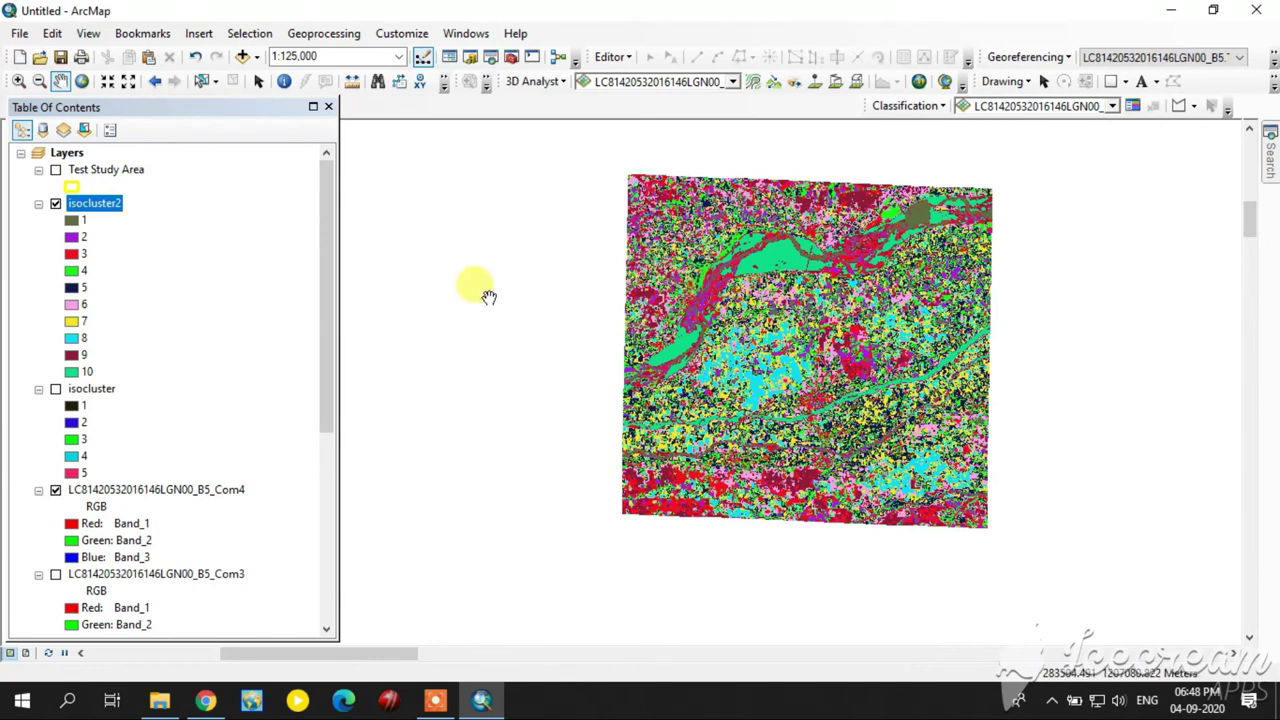
pyautogui.click(55, 203)
pyautogui.click(55, 389)
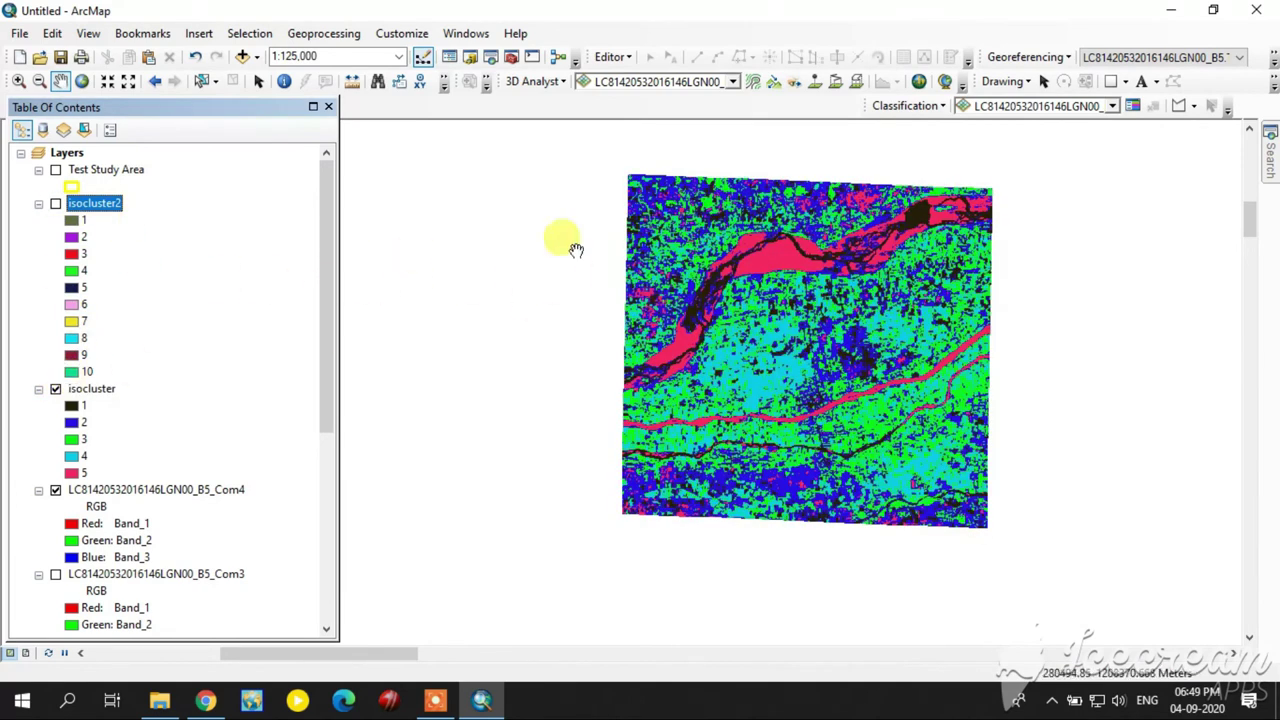
# Step: Open the Raster to Polygon tool from the From Raster conversion tools
pyautogui.click(510, 57)
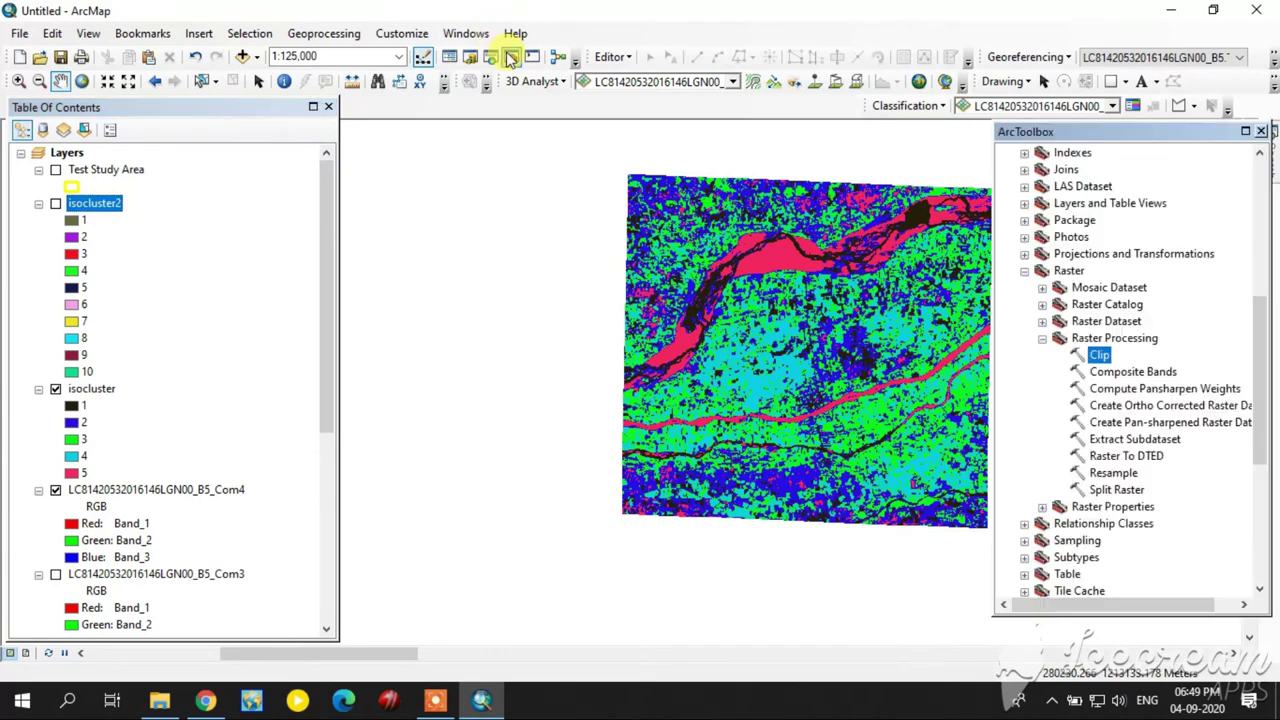
pyautogui.click(1044, 339)
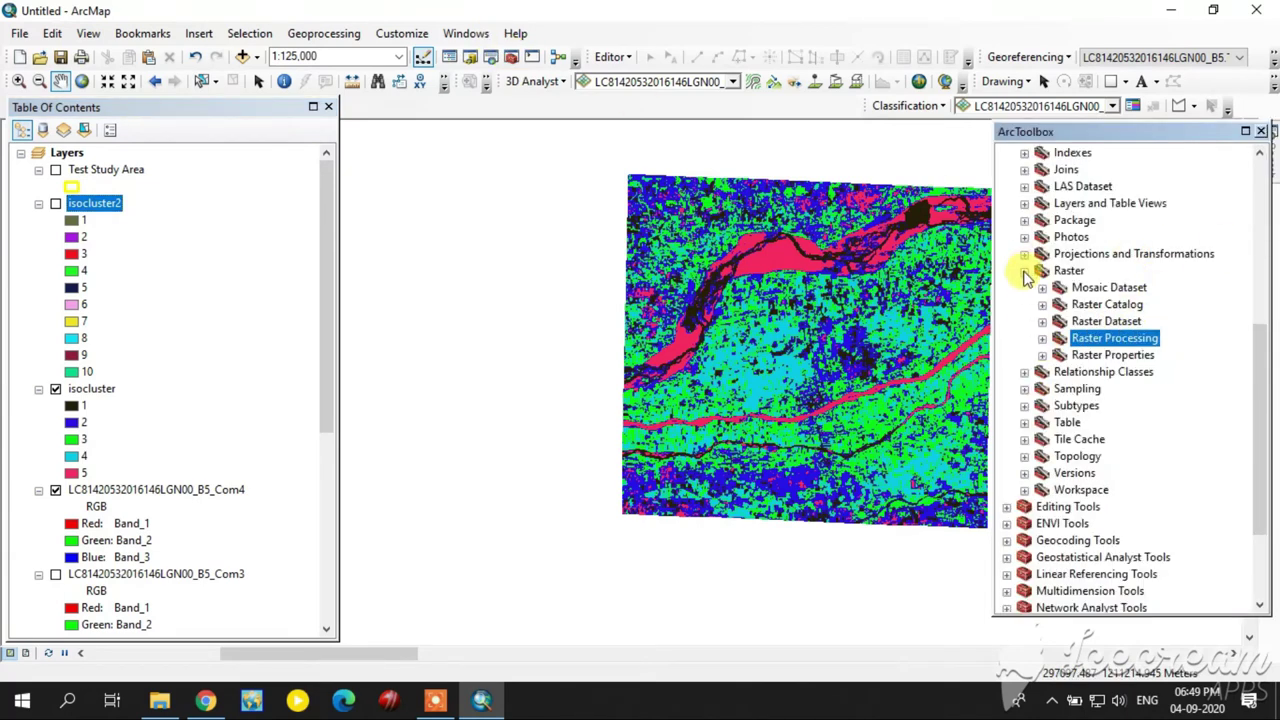
pyautogui.click(1024, 271)
pyautogui.scroll(2, 1032, 251)
pyautogui.doubleClick(1036, 253)
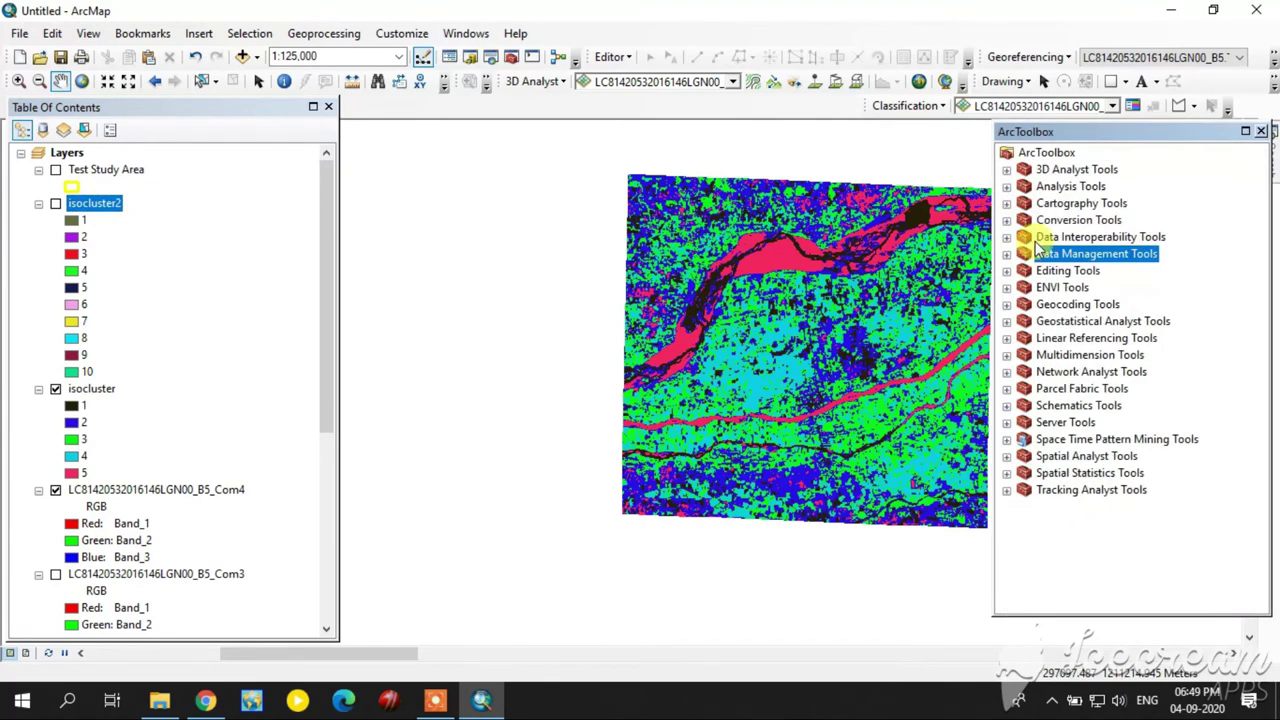
pyautogui.doubleClick(1076, 221)
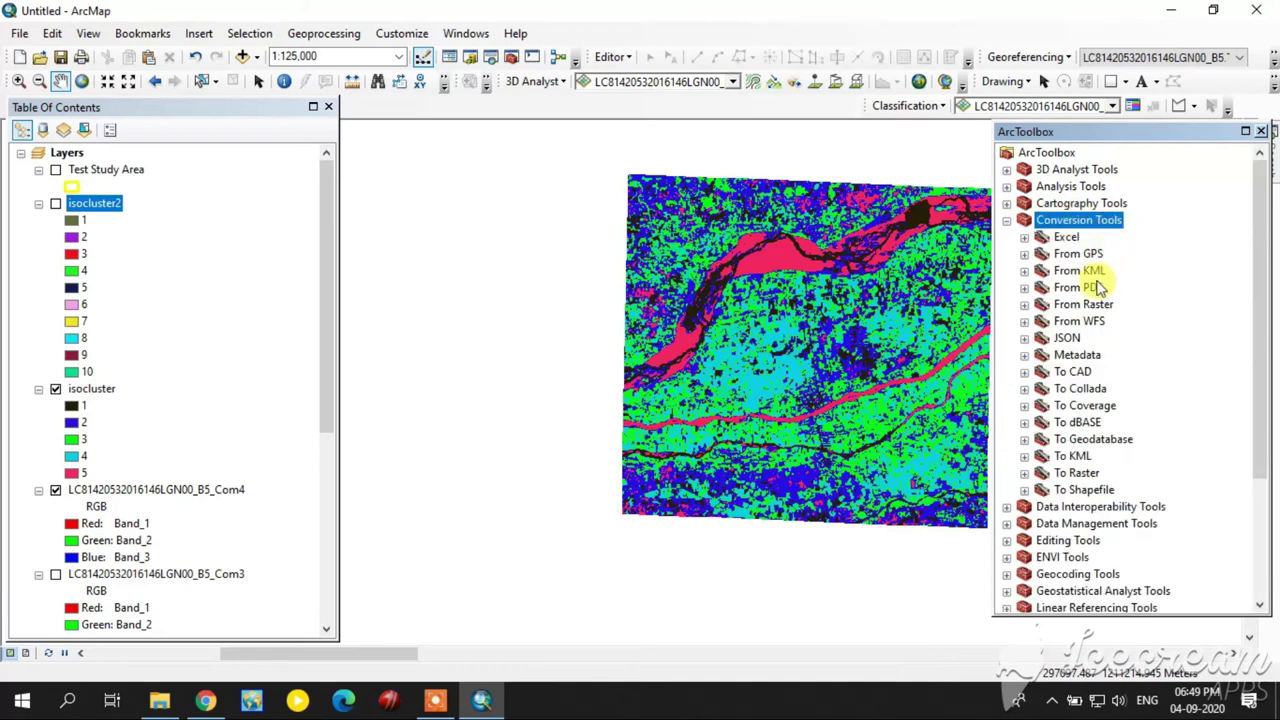
pyautogui.scroll(-2, 1100, 286)
pyautogui.scroll(2, 1104, 290)
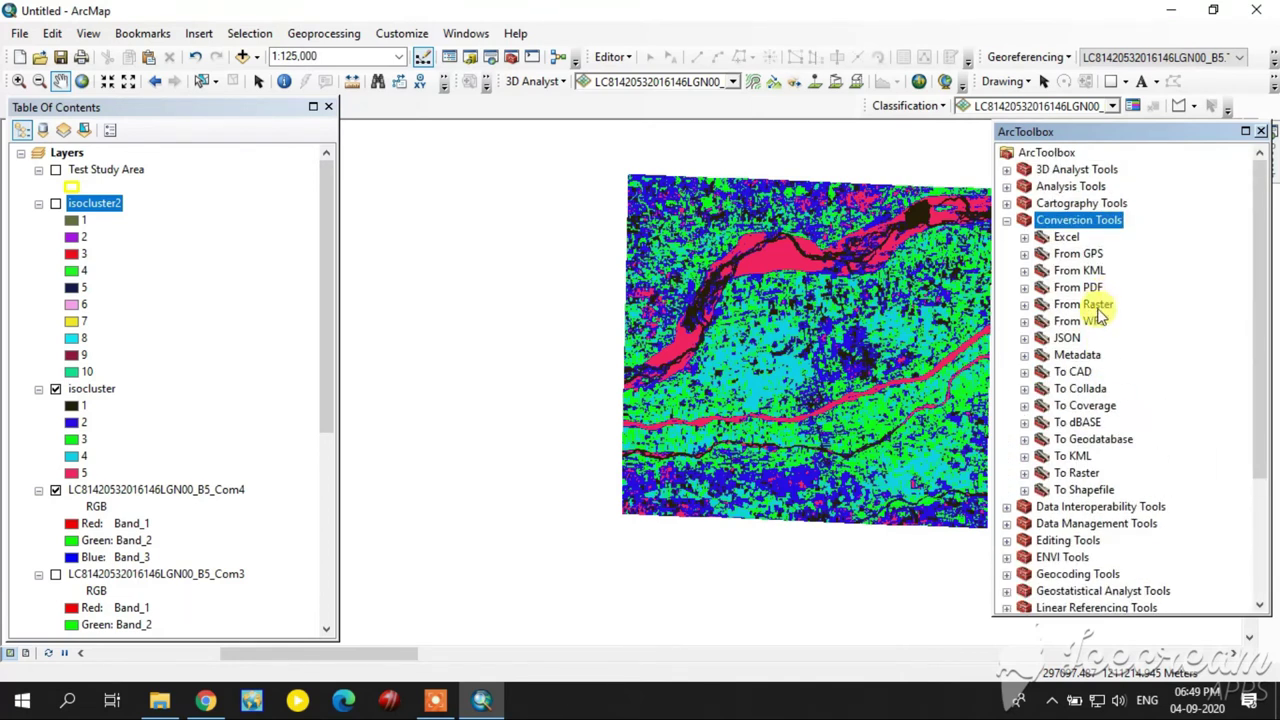
pyautogui.doubleClick(1081, 305)
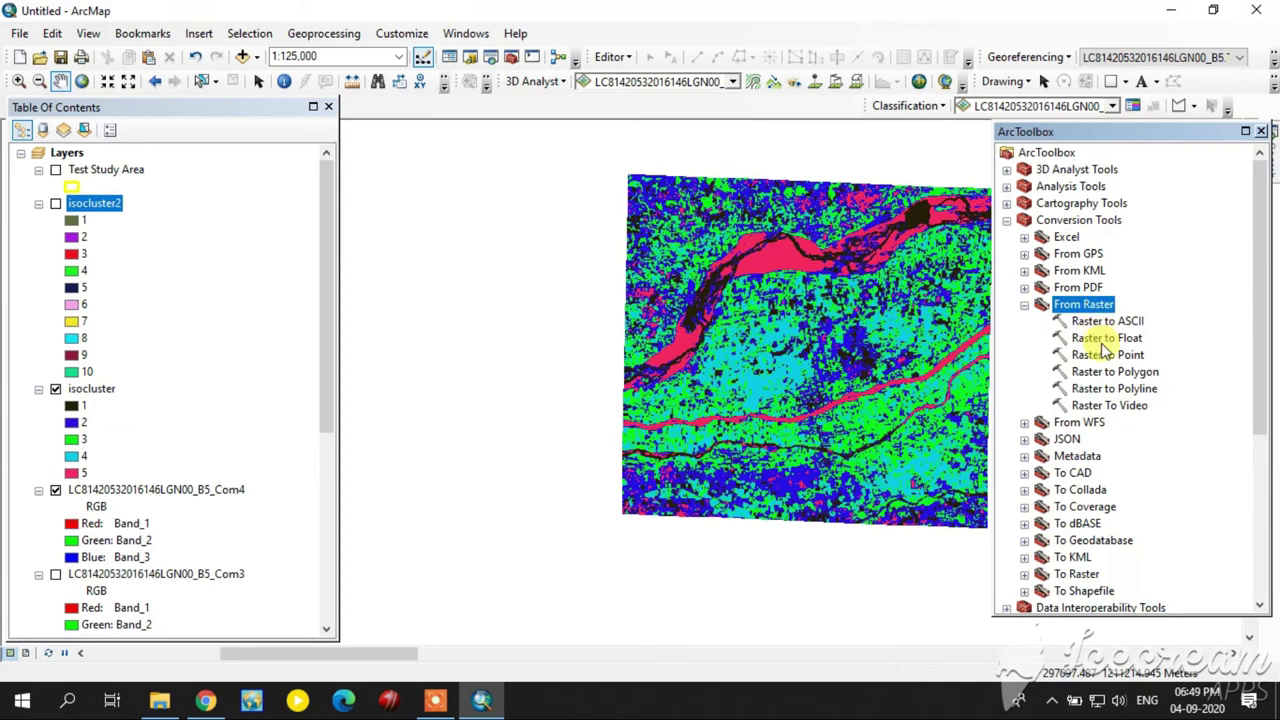
pyautogui.doubleClick(1112, 373)
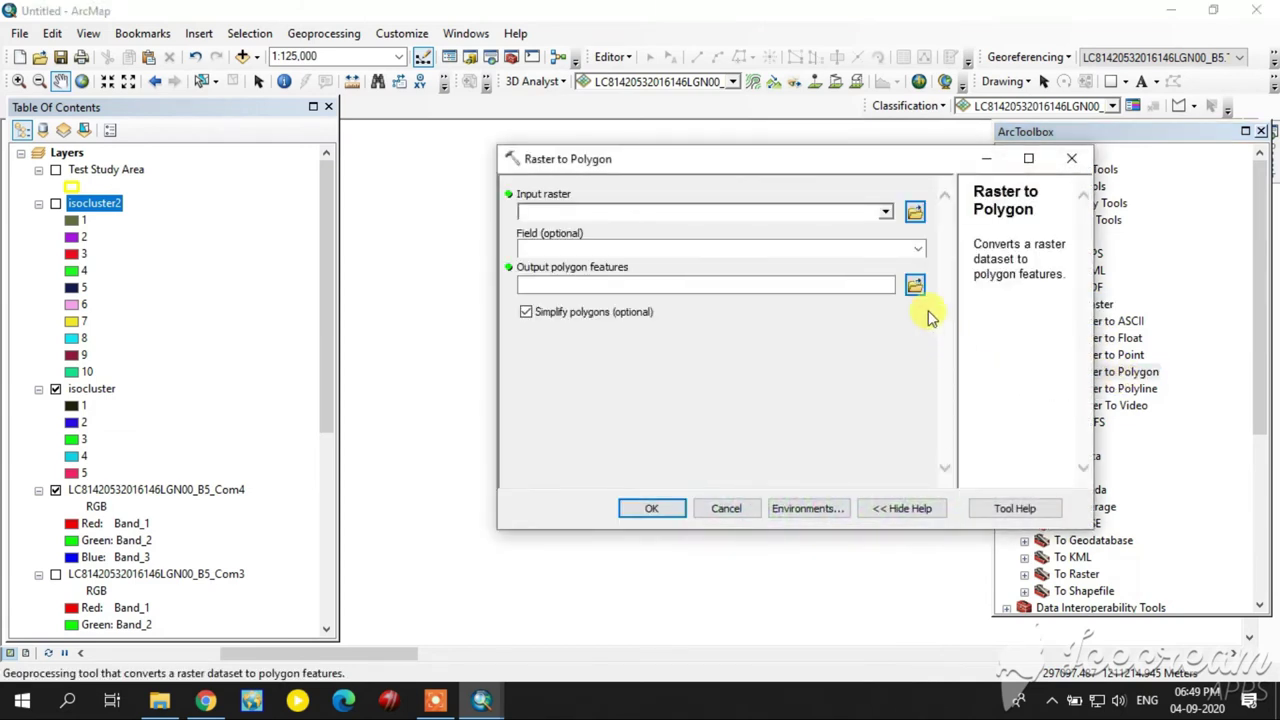
# Step: Convert the isocluster raster to simplified polygons using the Value field and the default output location
pyautogui.click(886, 214)
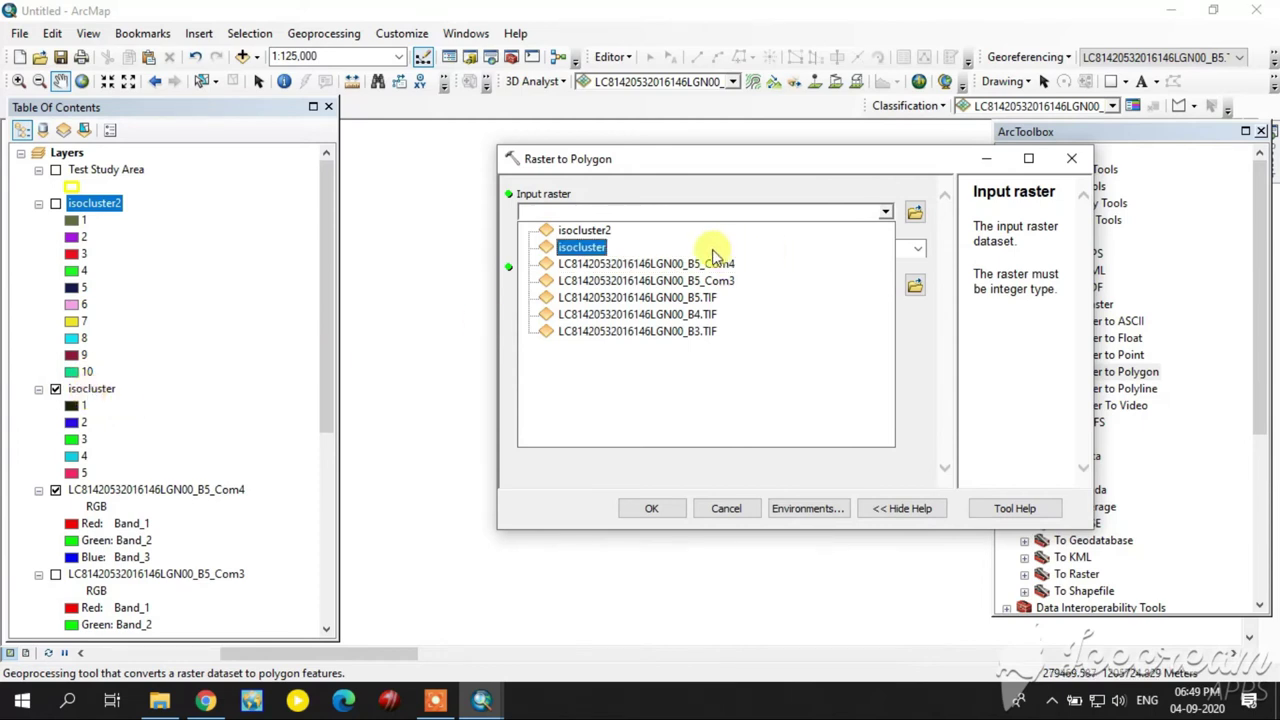
pyautogui.click(585, 247)
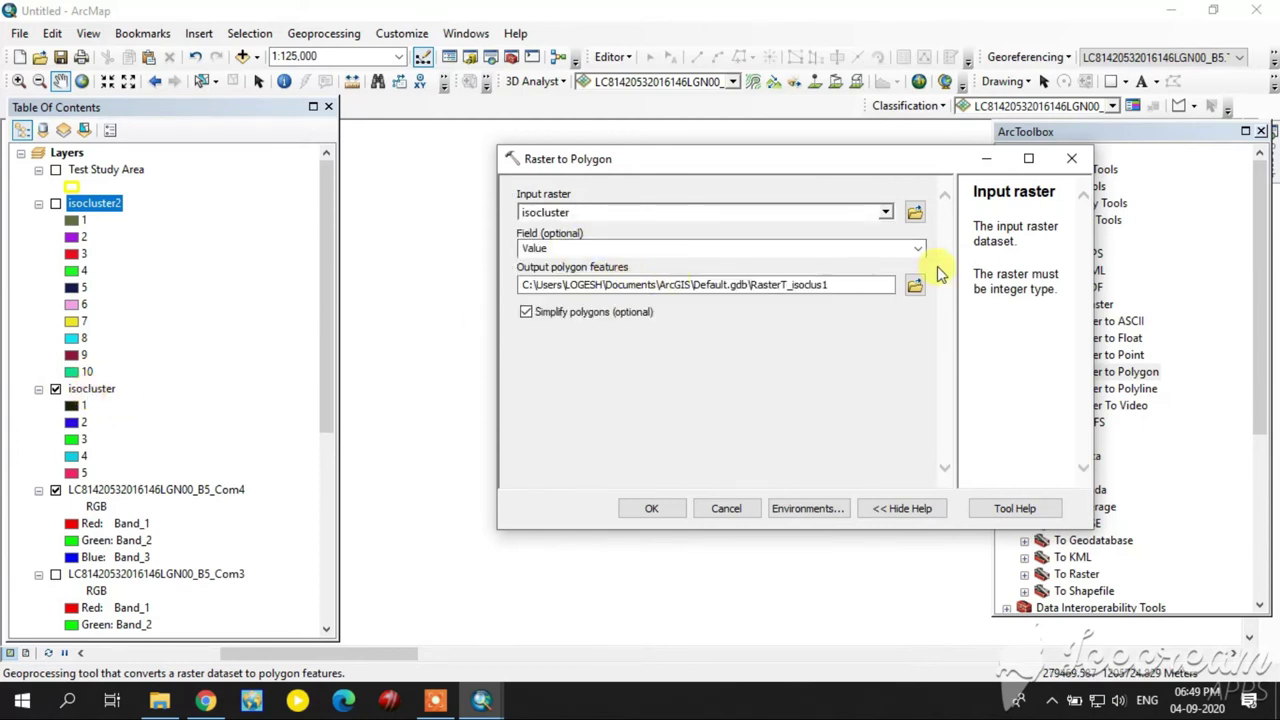
pyautogui.click(918, 250)
pyautogui.click(800, 266)
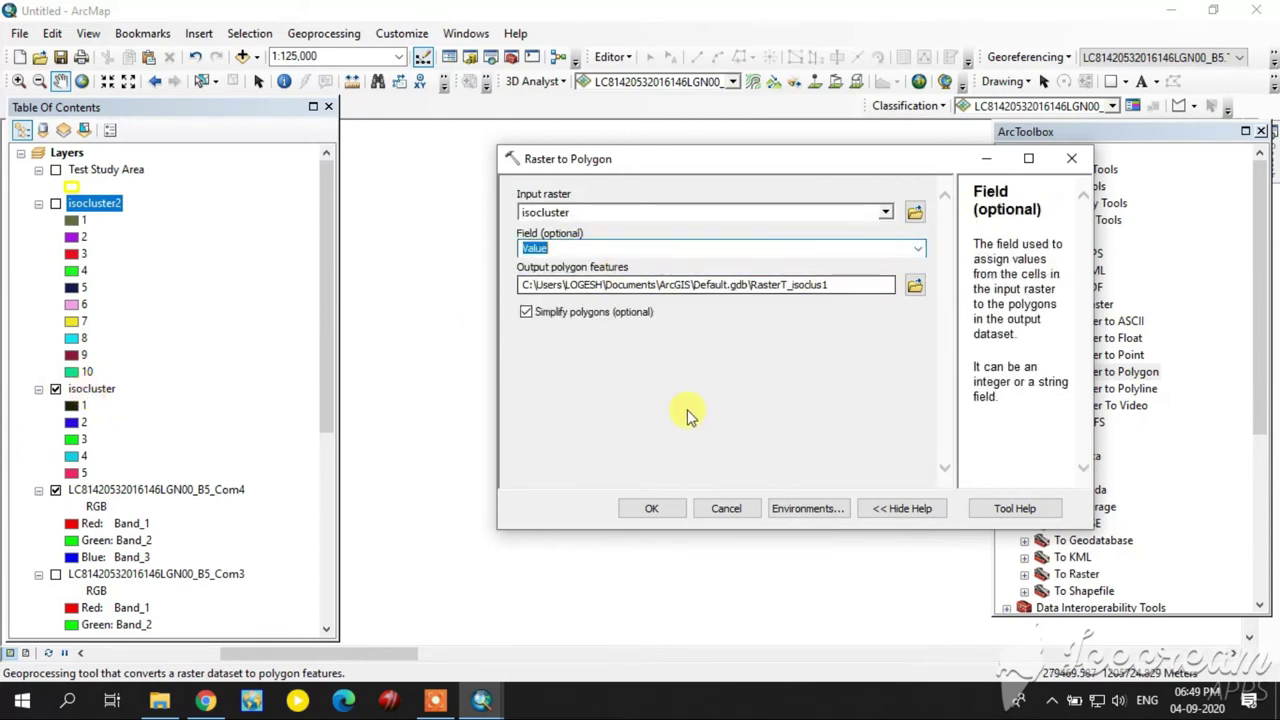
pyautogui.click(651, 508)
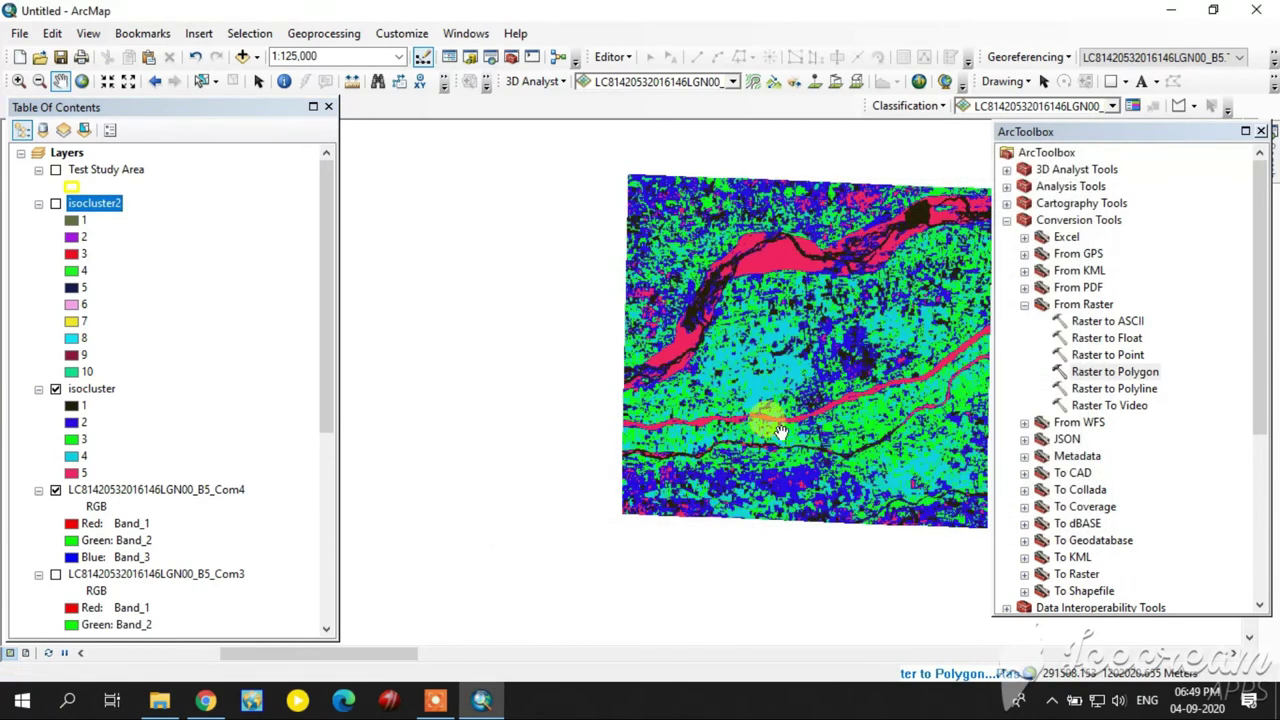
pyautogui.moveTo(830, 366); pyautogui.dragTo(737, 371)
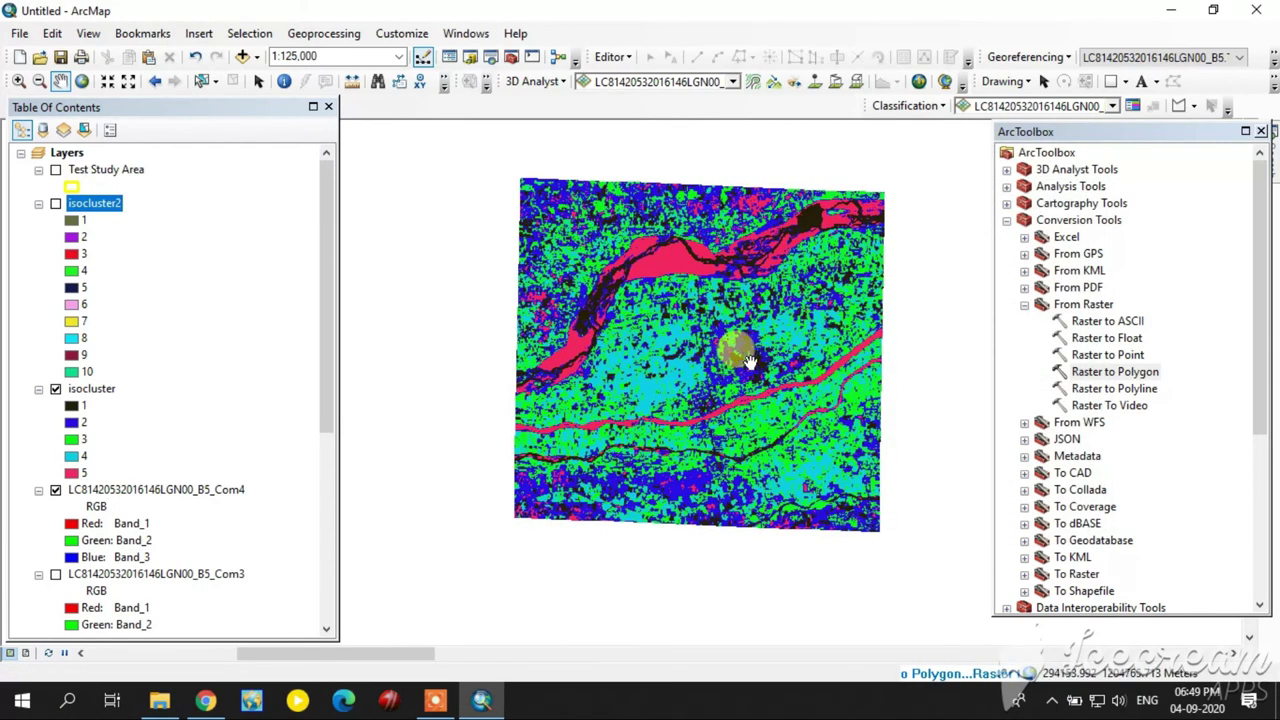
pyautogui.click(1261, 132)
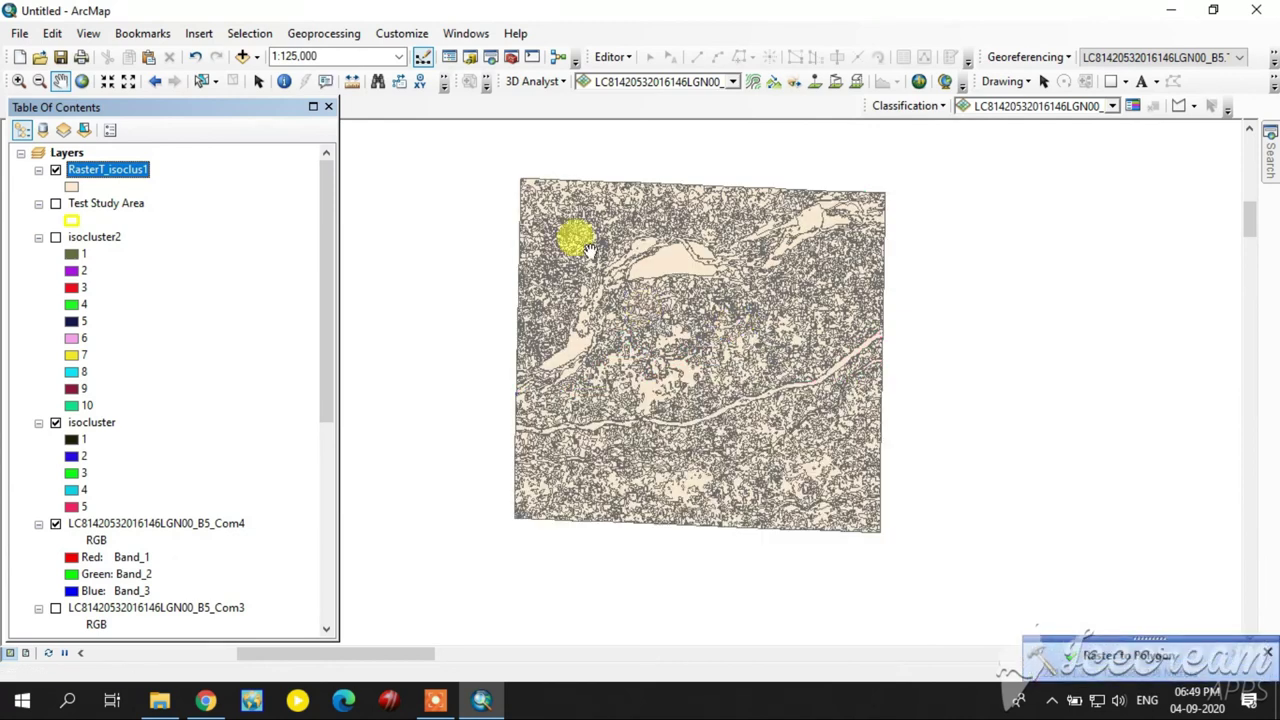
# Step: Symbolize the converted polygon layer by unique values of the gridcode field, adding all values
pyautogui.rightClick(98, 177)
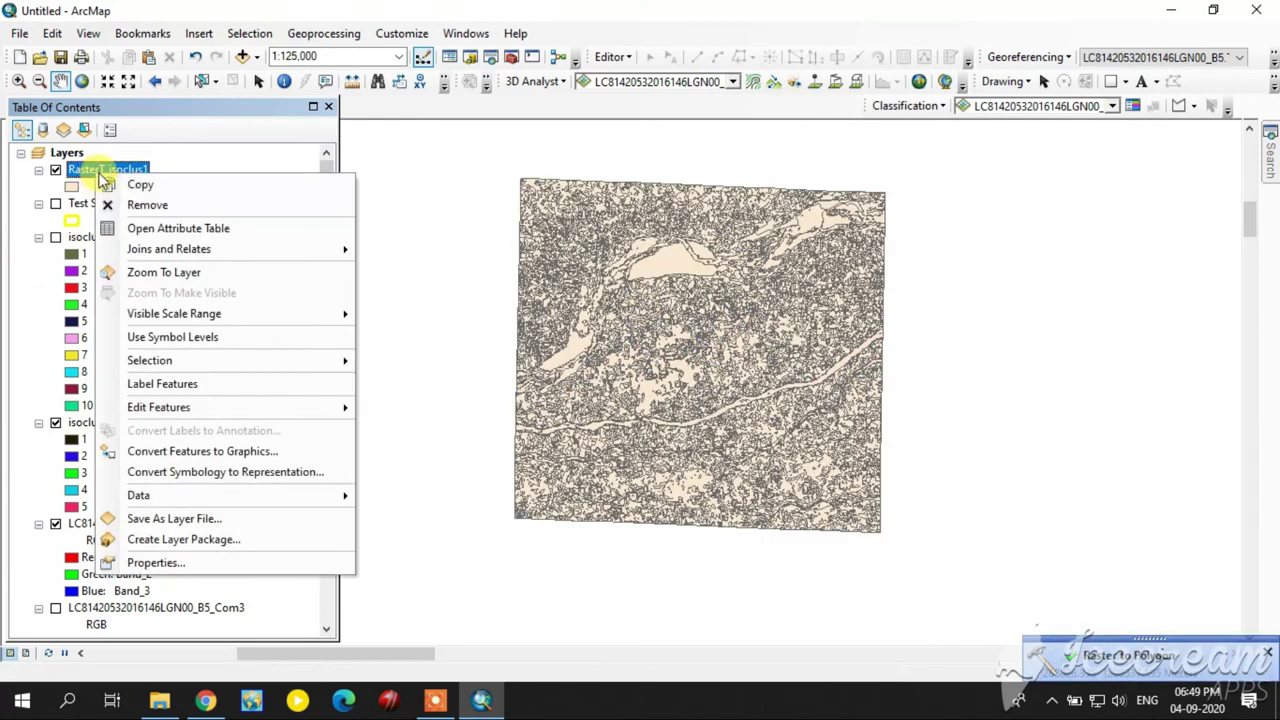
pyautogui.click(152, 563)
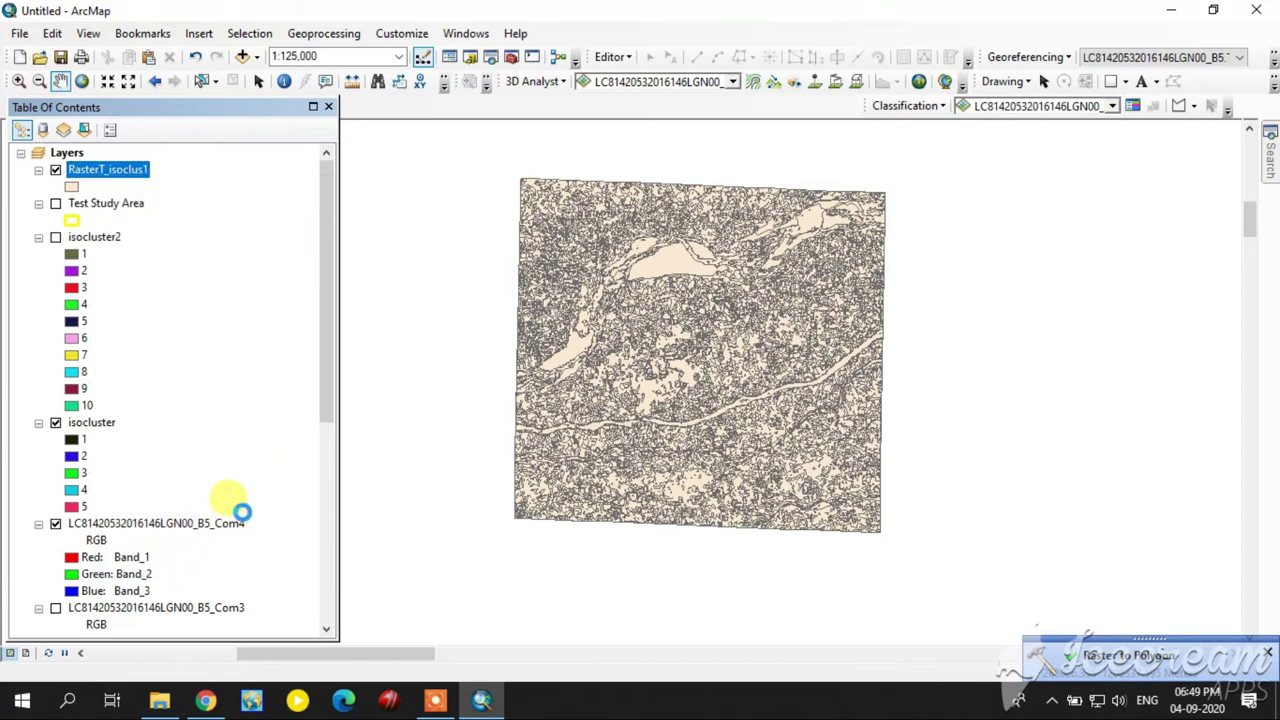
pyautogui.click(556, 145)
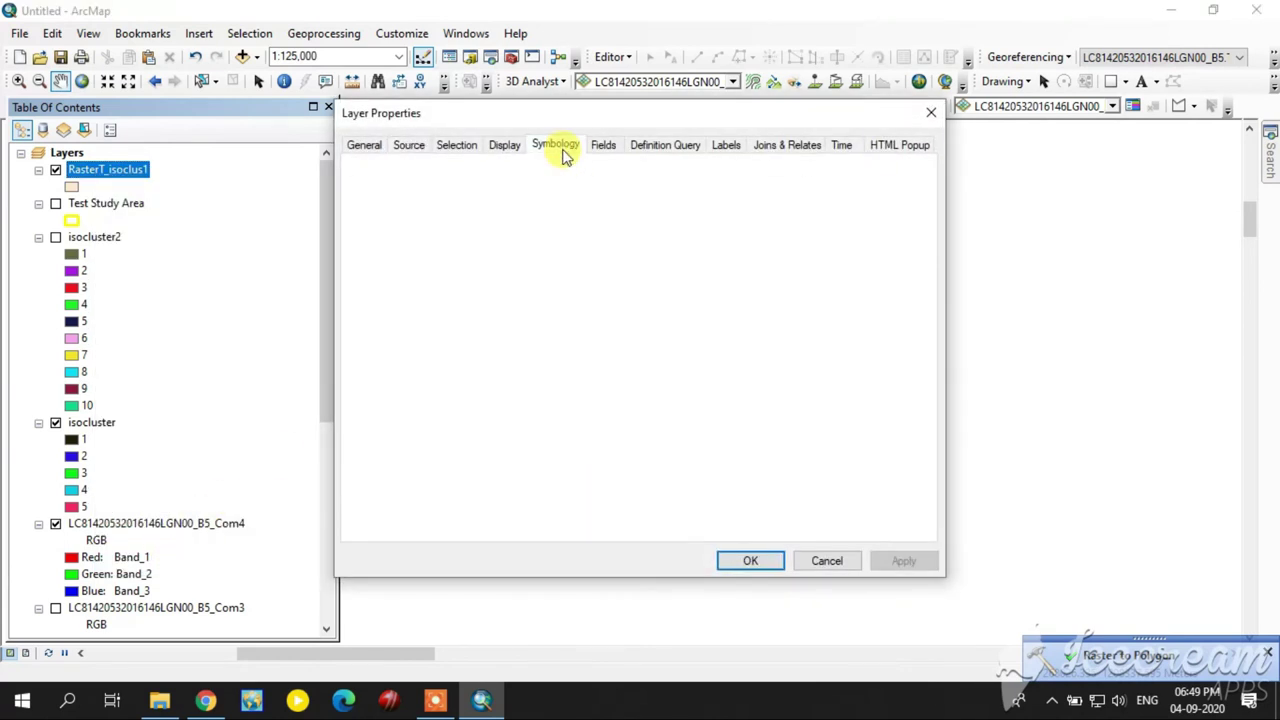
pyautogui.click(393, 210)
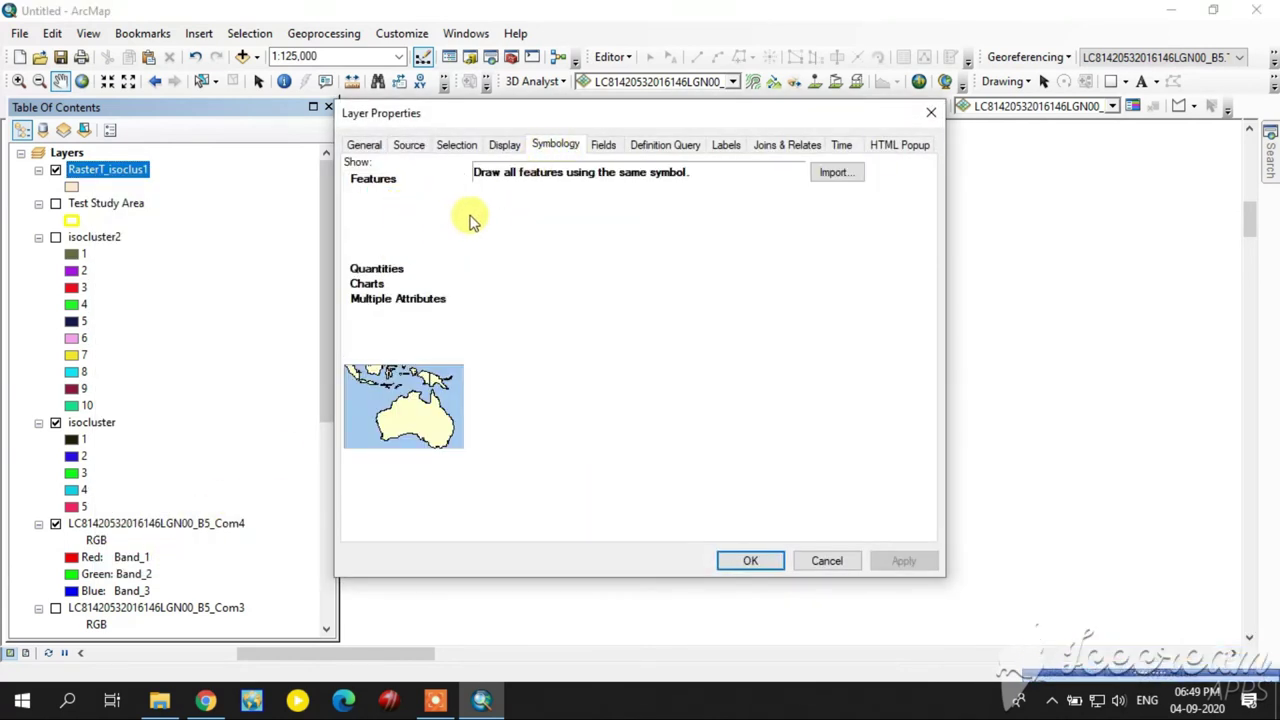
pyautogui.click(510, 211)
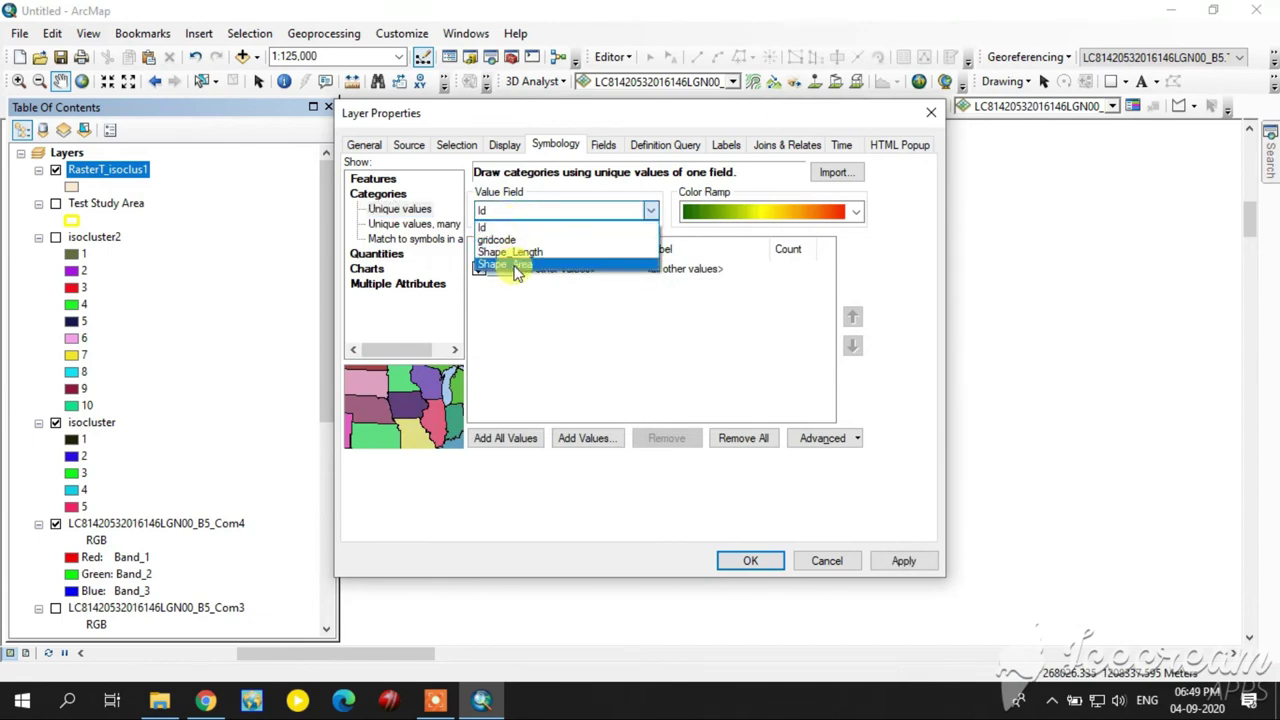
pyautogui.click(510, 243)
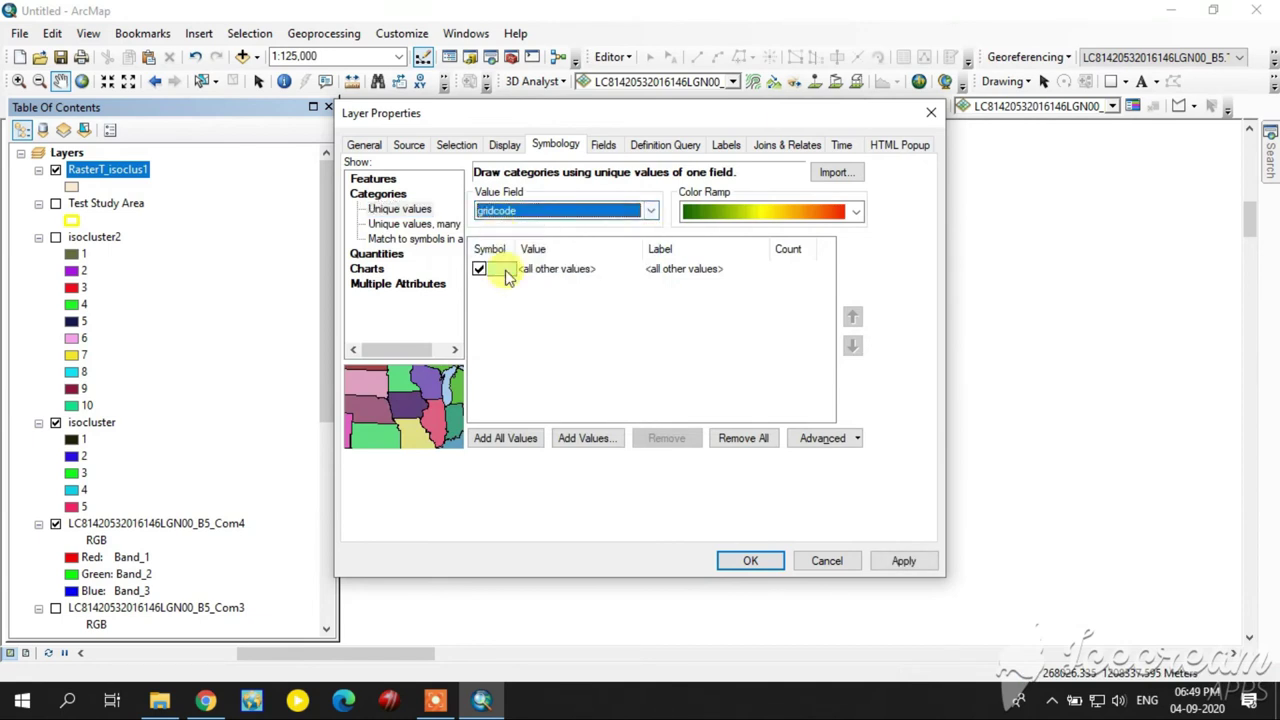
pyautogui.click(505, 438)
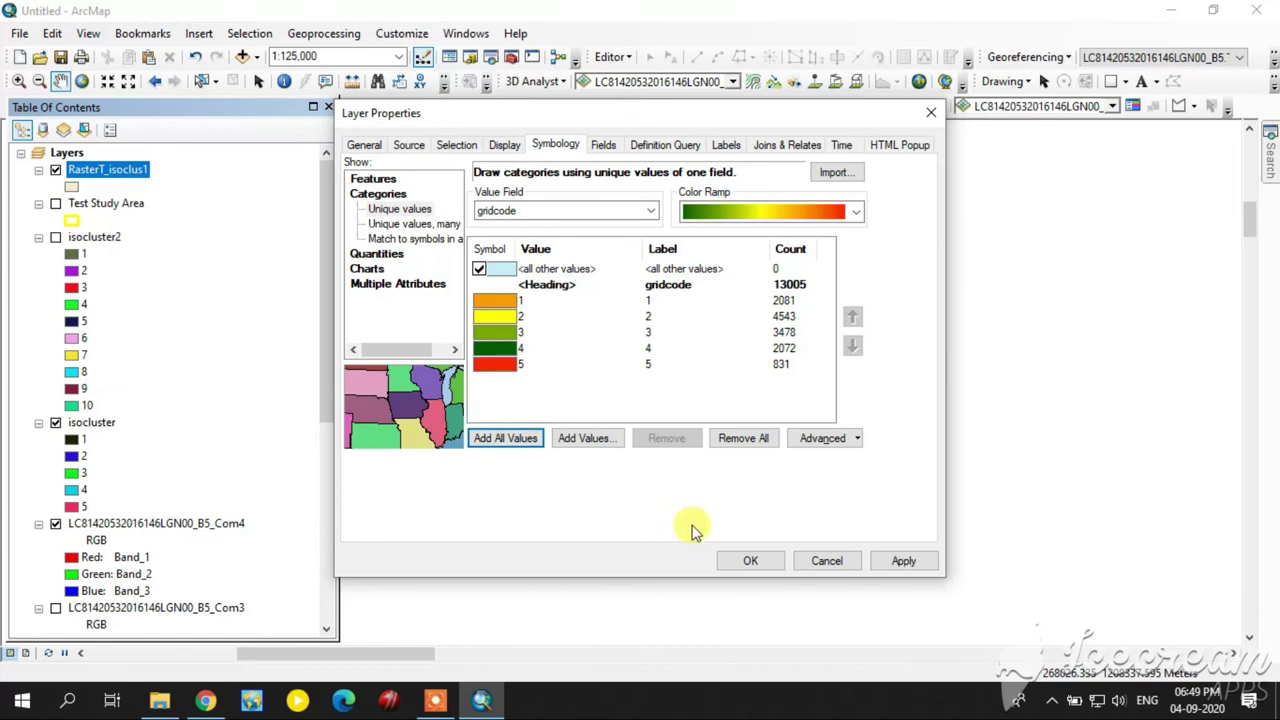
pyautogui.click(740, 560)
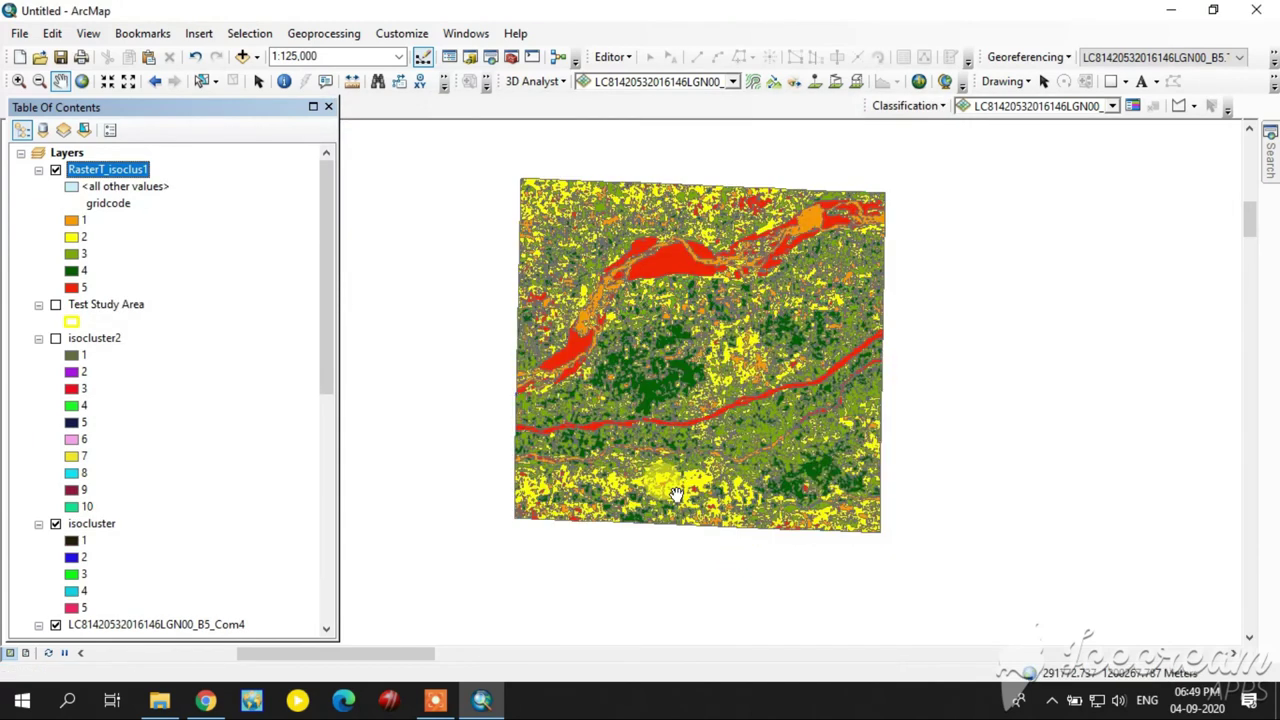
# Step: Set the outline width of the polygon layer's <all other values> symbol to 0 and re-add all gridcode values to remove the class outlines
pyautogui.moveTo(647, 397); pyautogui.dragTo(792, 369)
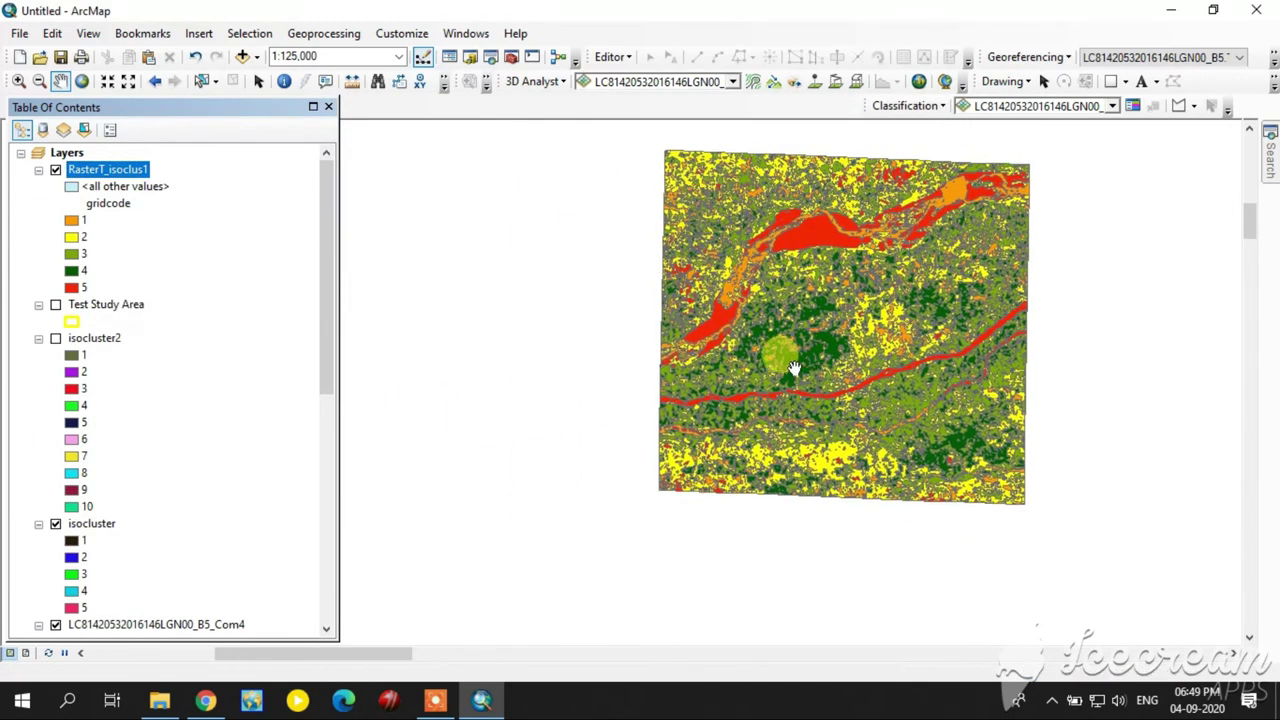
pyautogui.scroll(1, 812, 314)
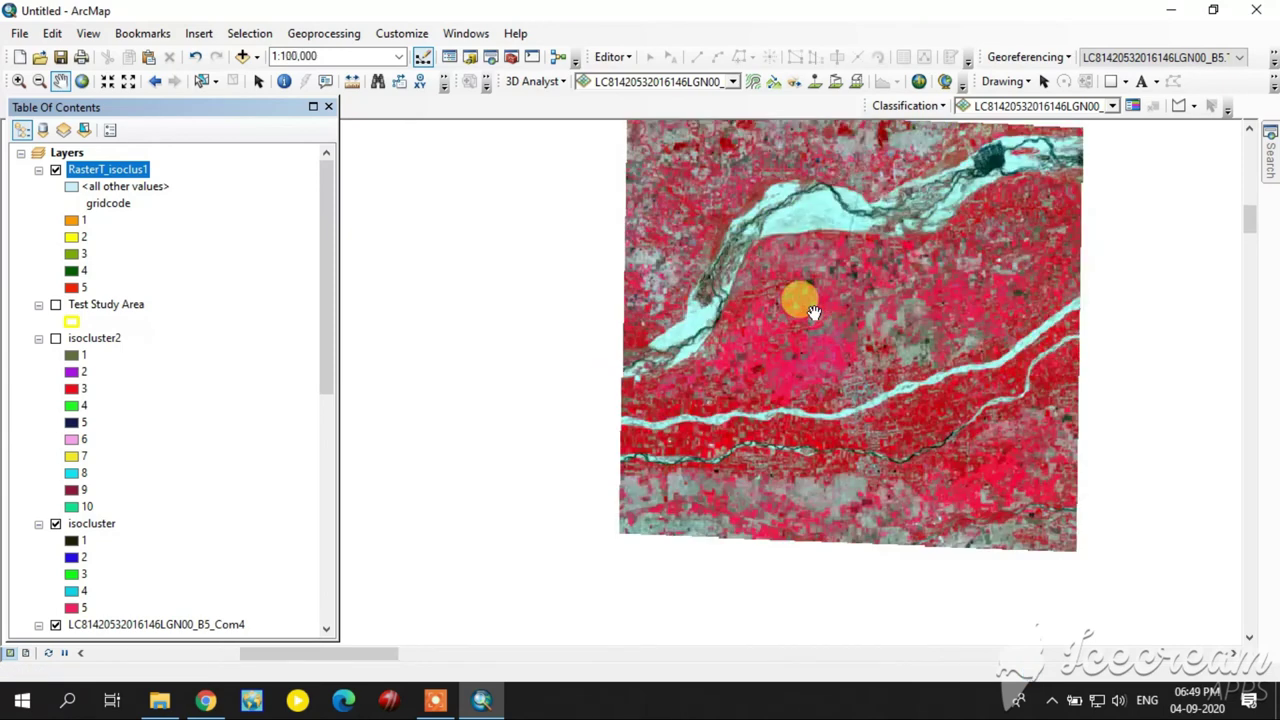
pyautogui.rightClick(110, 170)
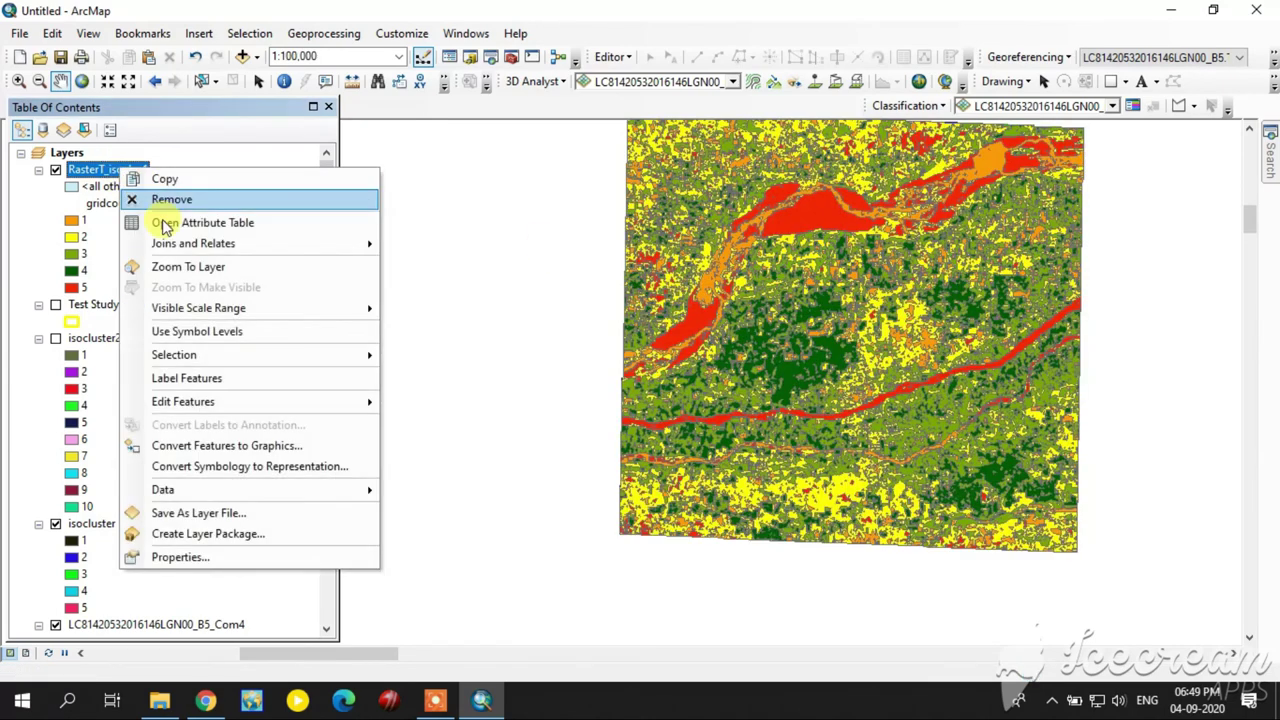
pyautogui.click(214, 553)
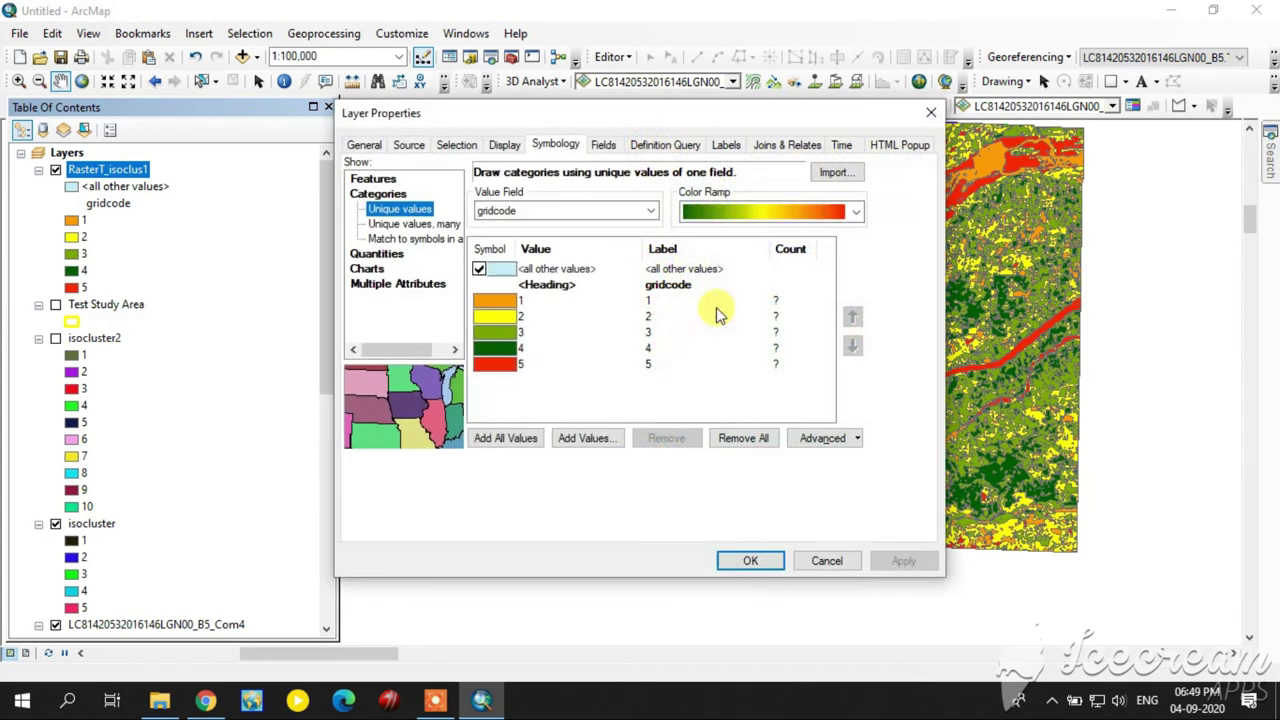
pyautogui.doubleClick(498, 275)
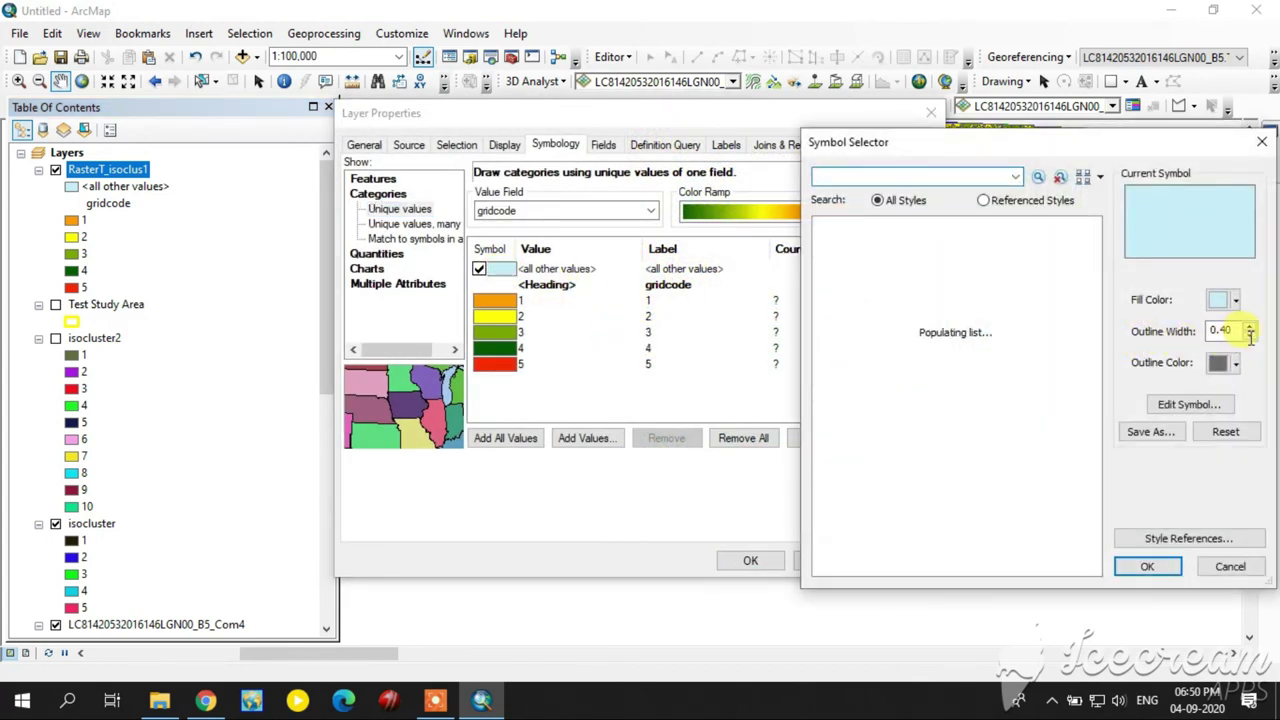
pyautogui.click(1250, 328)
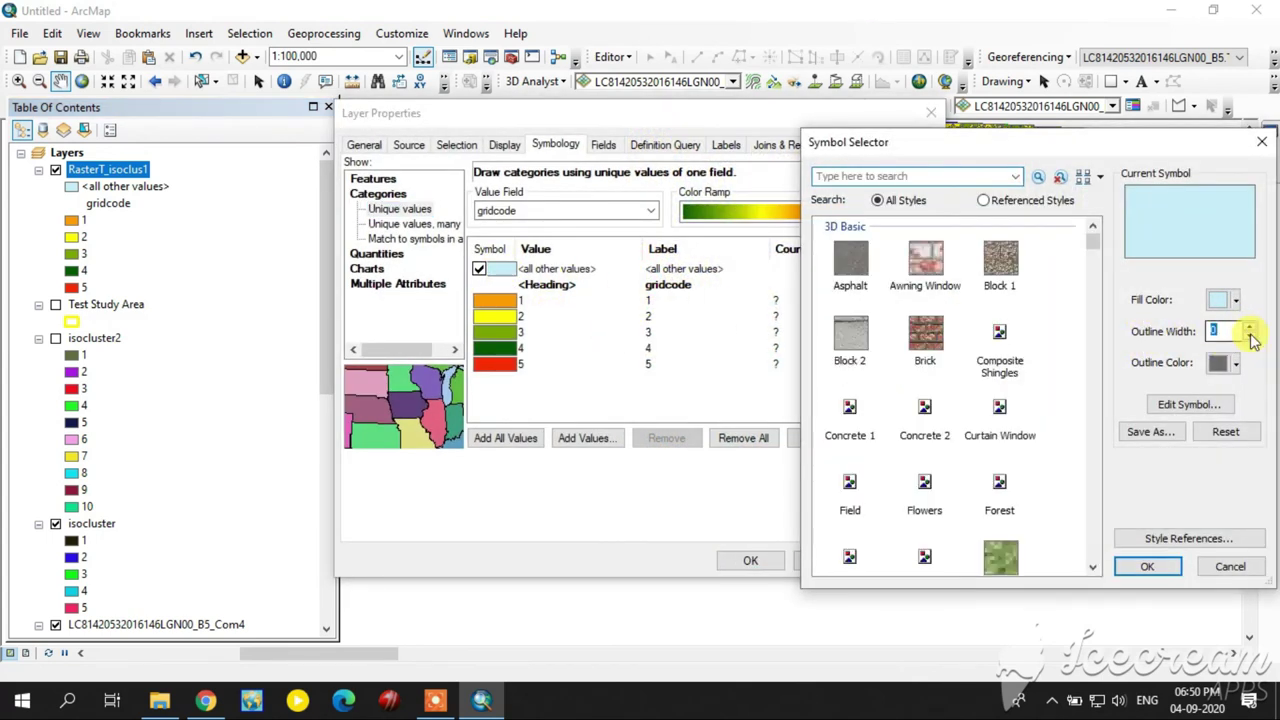
pyautogui.click(1150, 566)
pyautogui.click(506, 440)
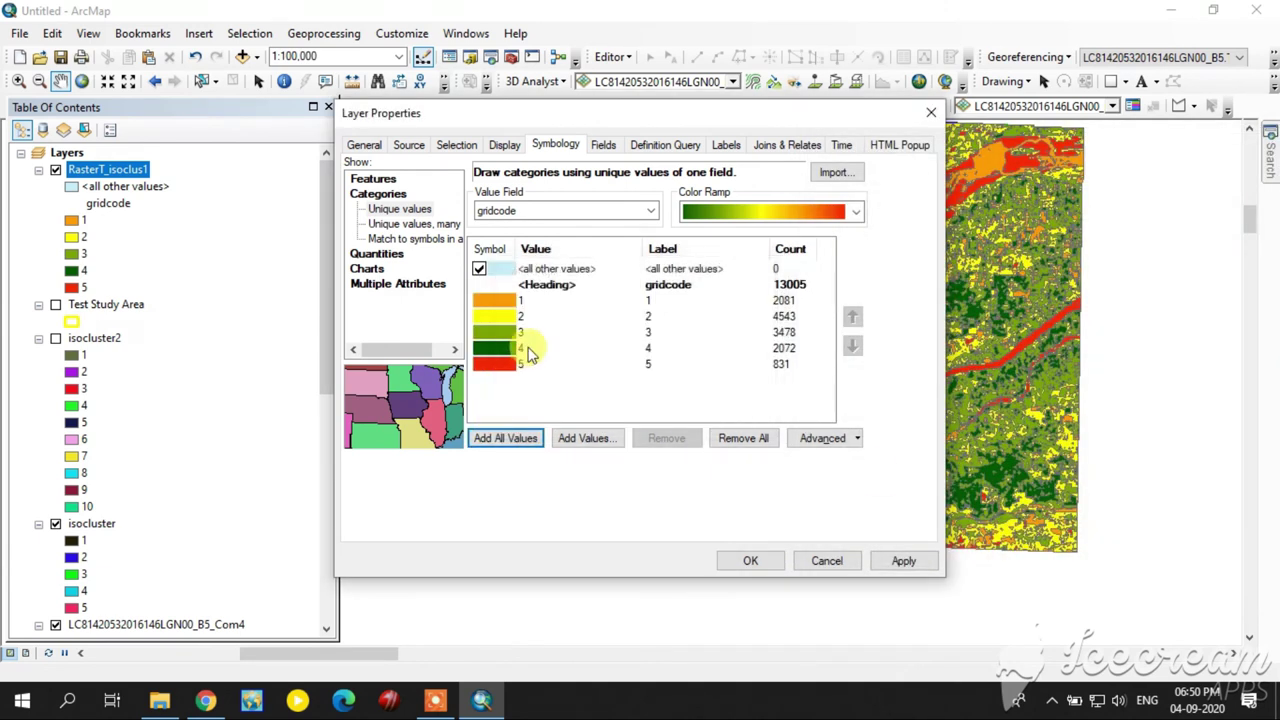
pyautogui.click(750, 561)
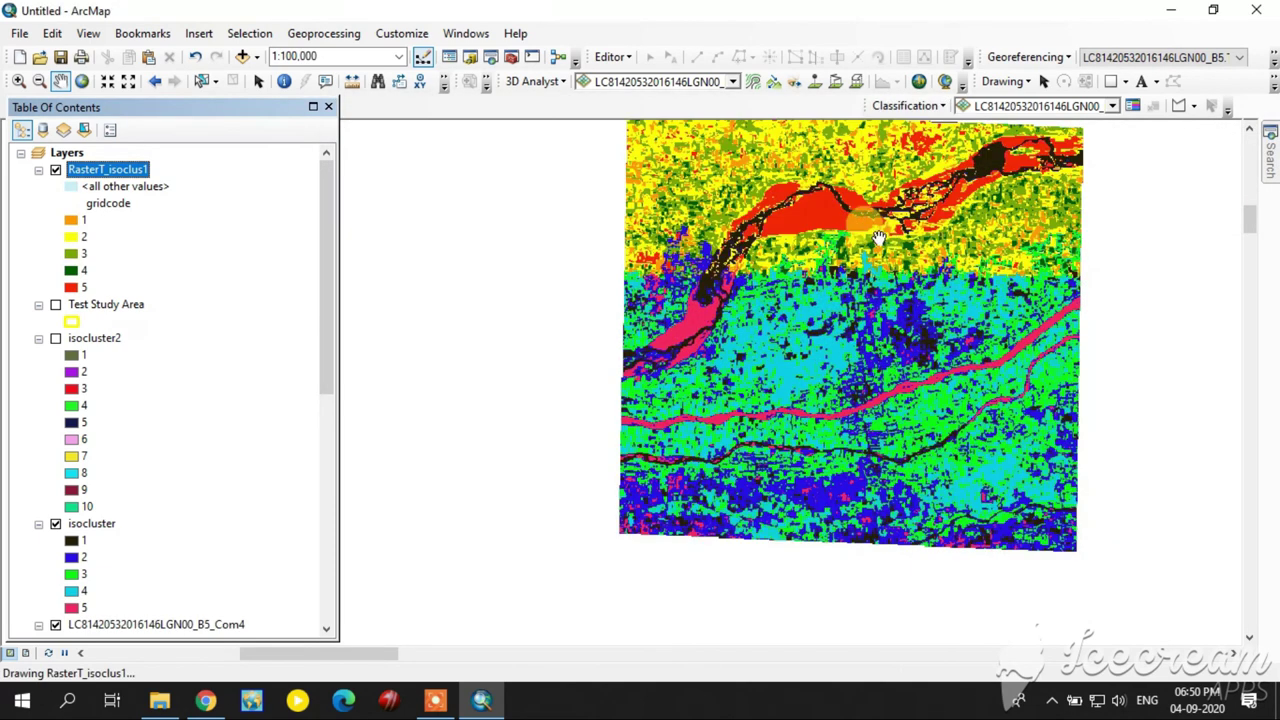
pyautogui.moveTo(905, 255); pyautogui.dragTo(870, 285)
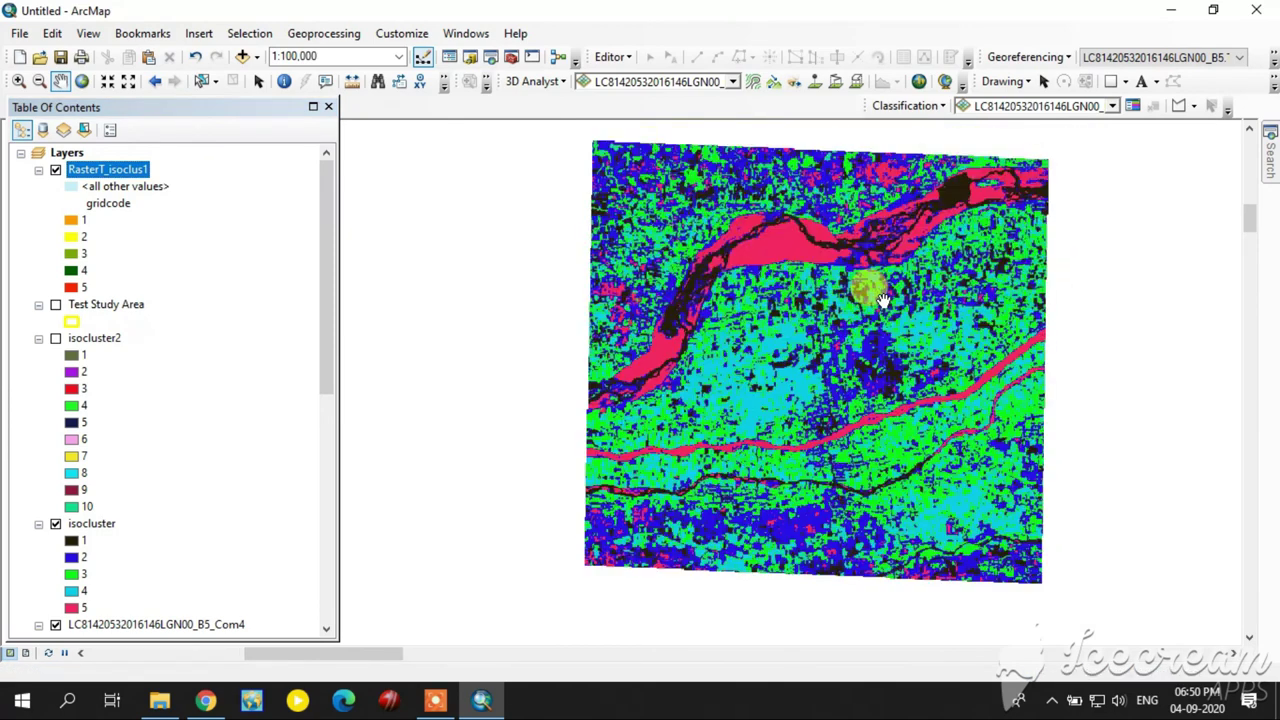